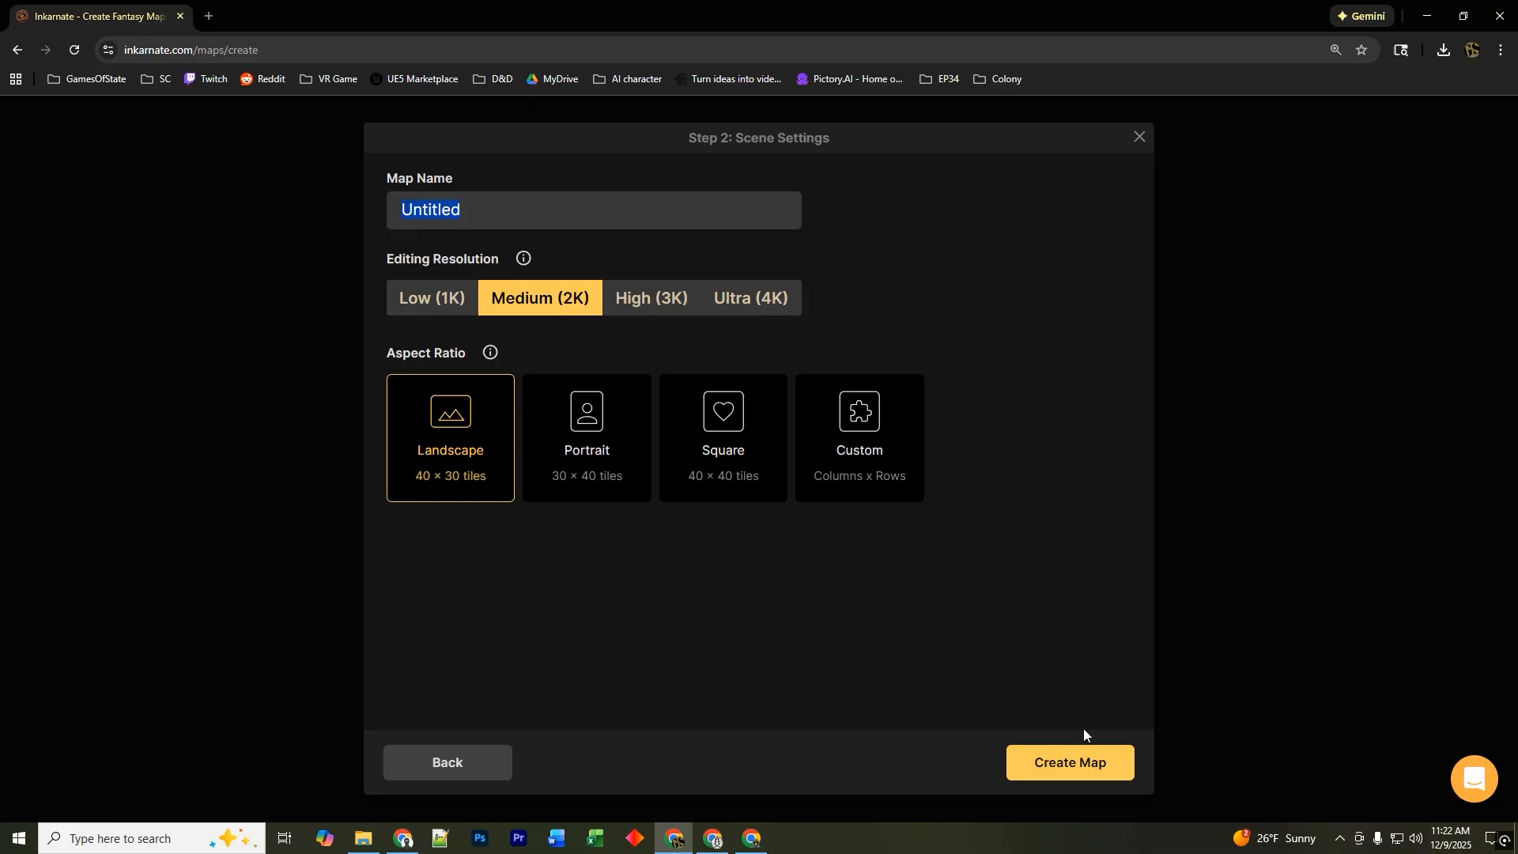
Create the map with the Landscape aspect ratio at Medium (2K) resolution.
left_click(1079, 761)
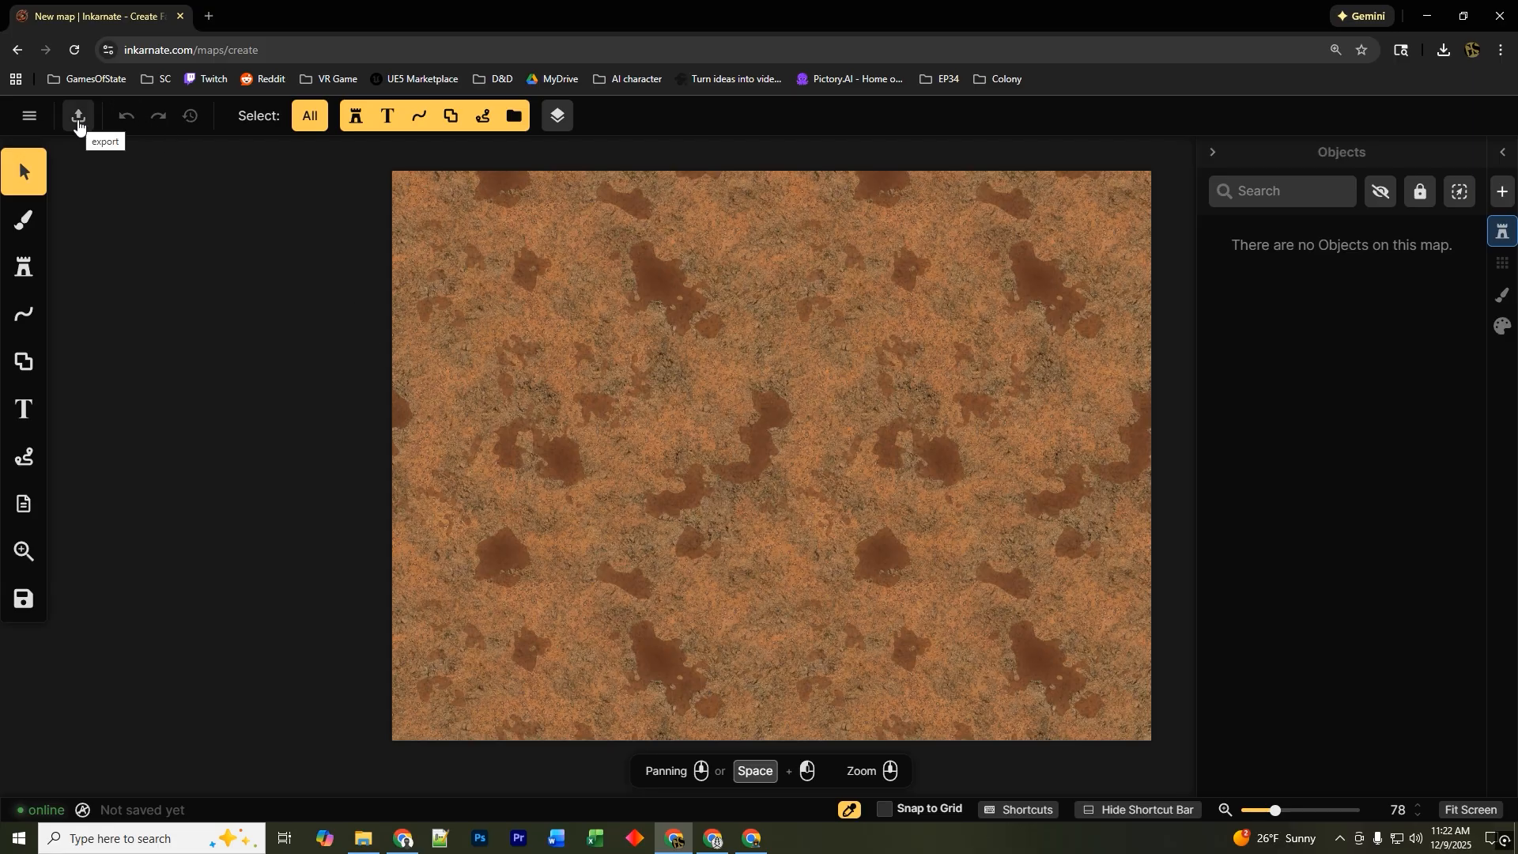
Open the Stamp tool and browse the Fantasy Battlemaps packs in the stamp catalog before closing it.
left_click(23, 268)
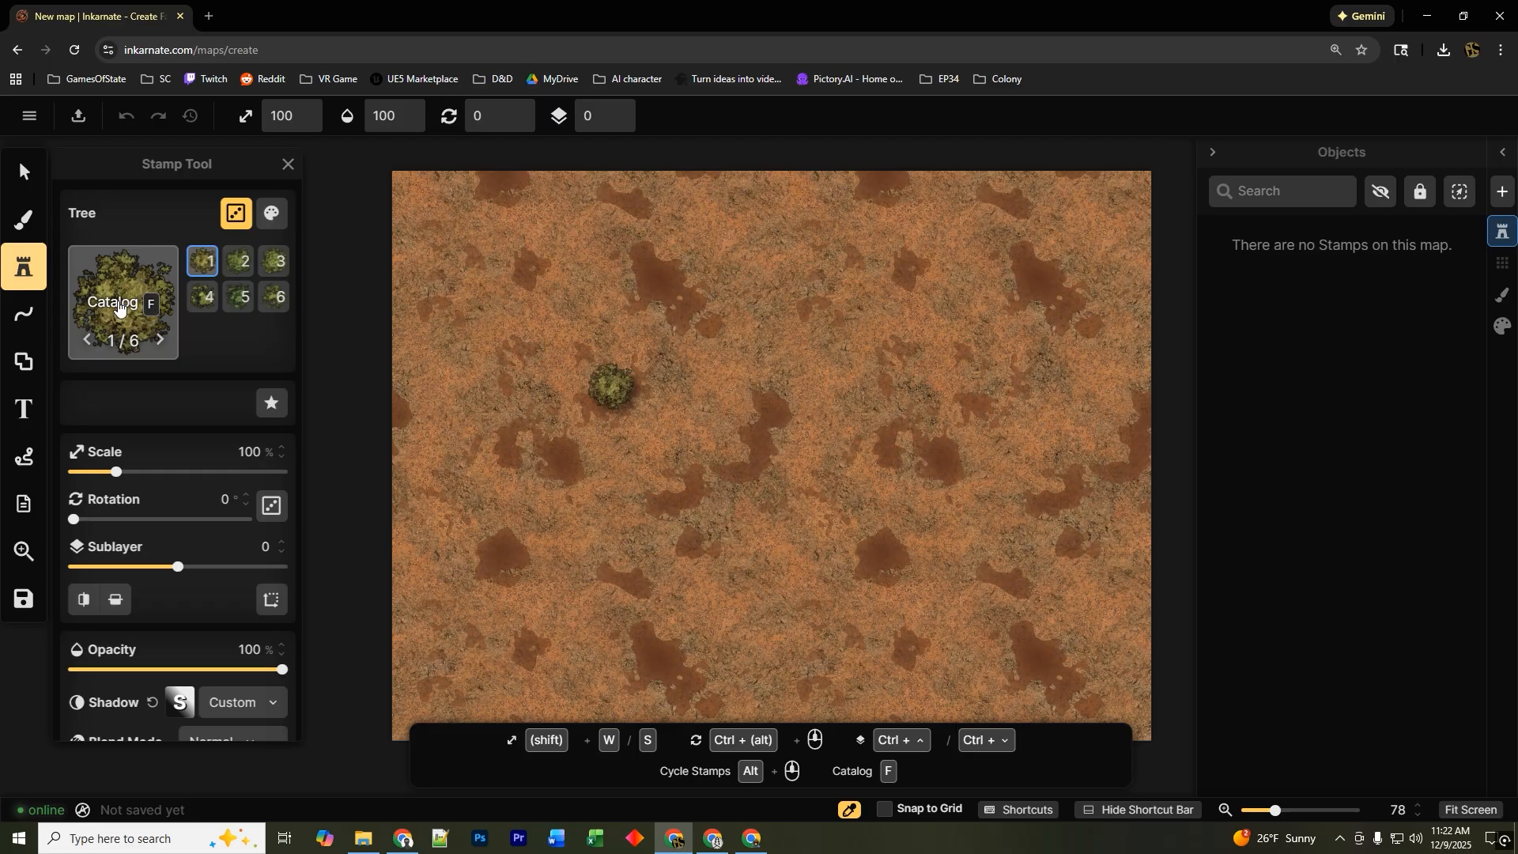
left_click(118, 308)
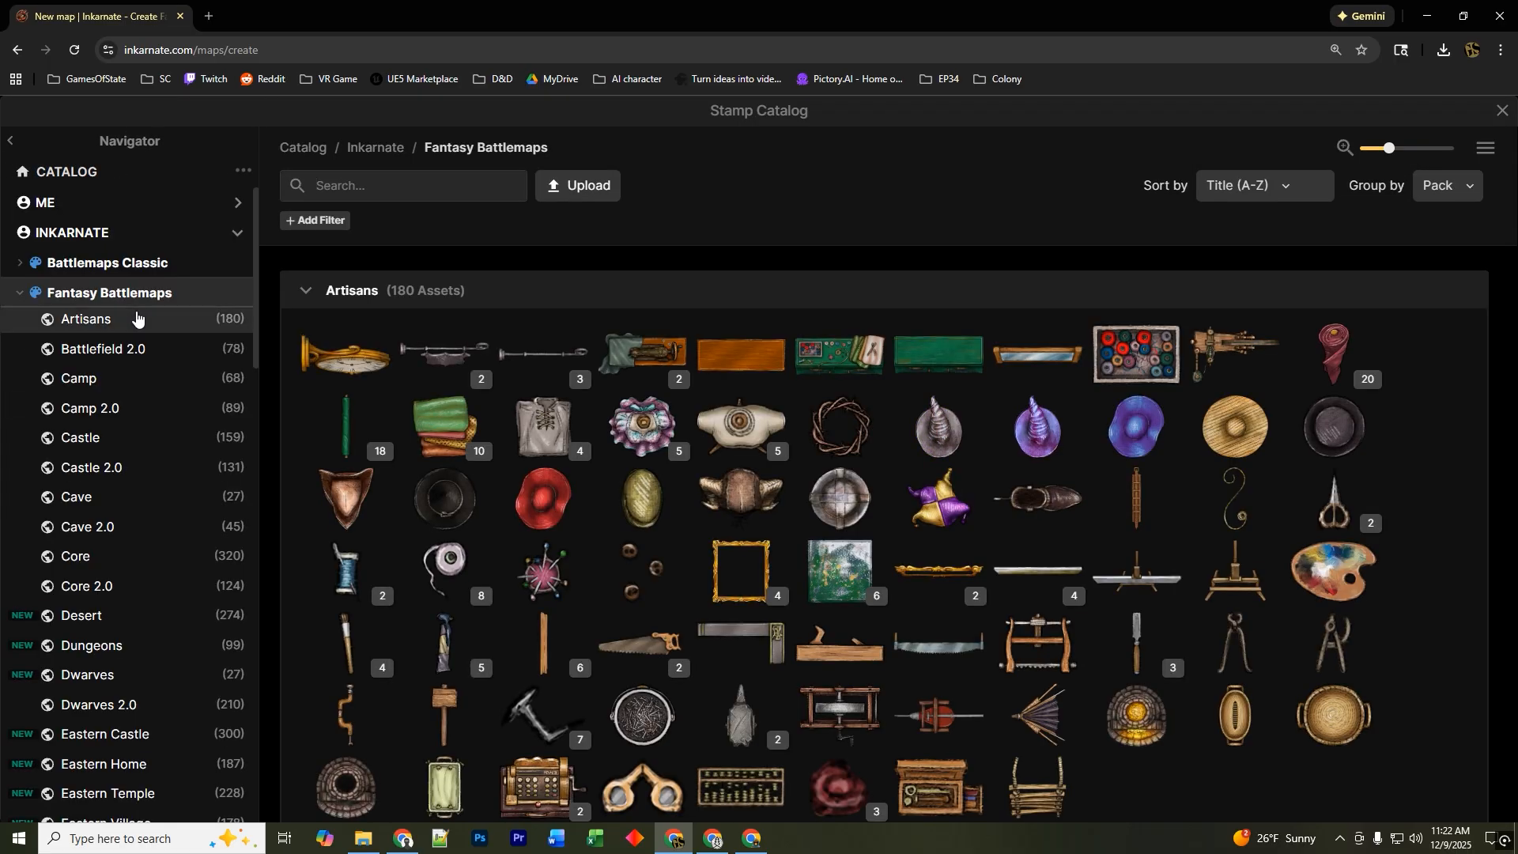
left_click(111, 357)
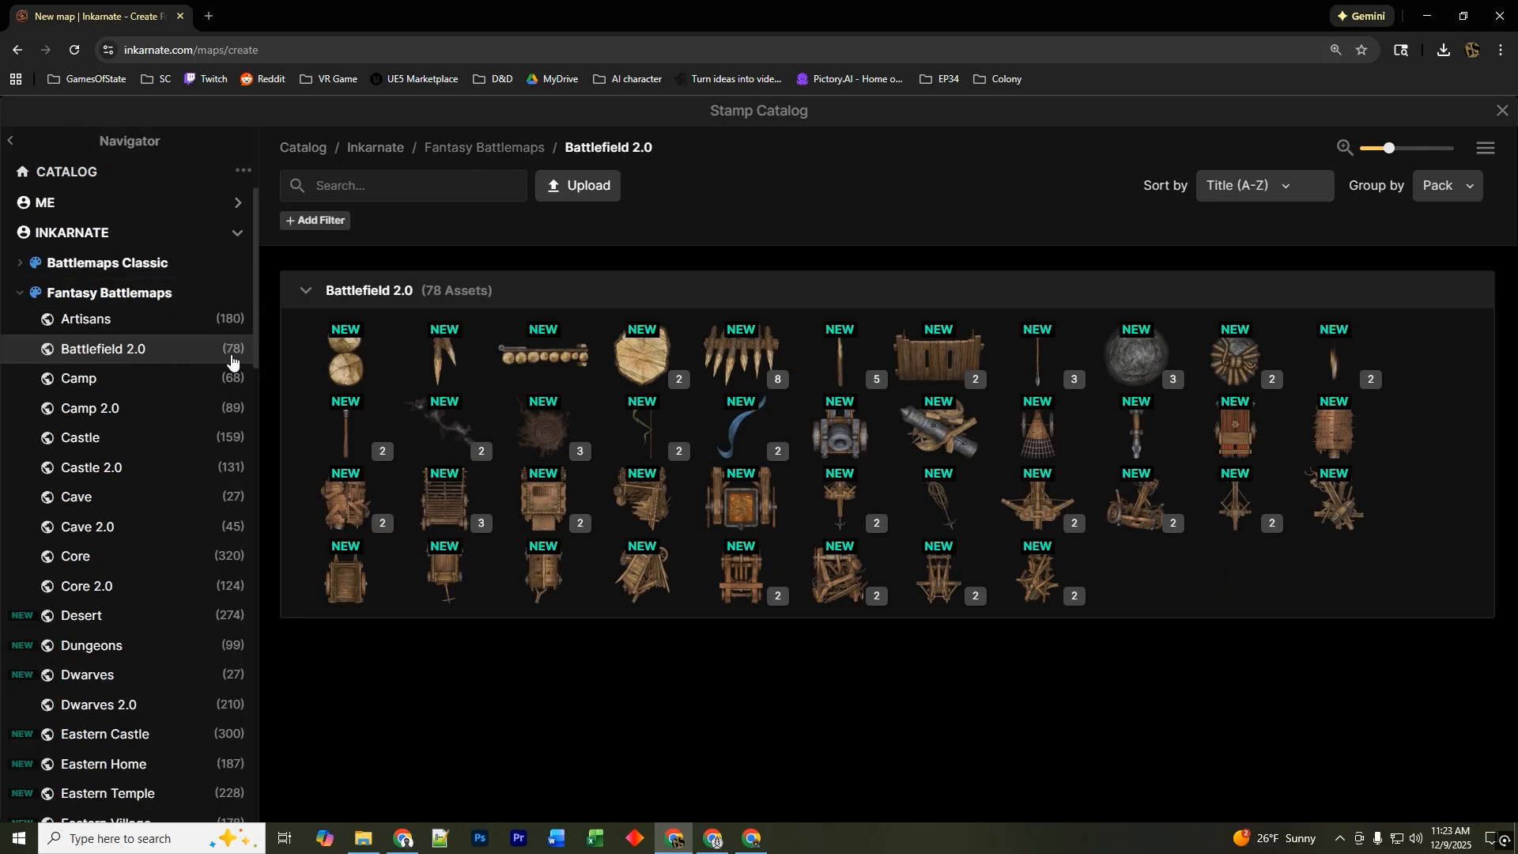
left_click(99, 411)
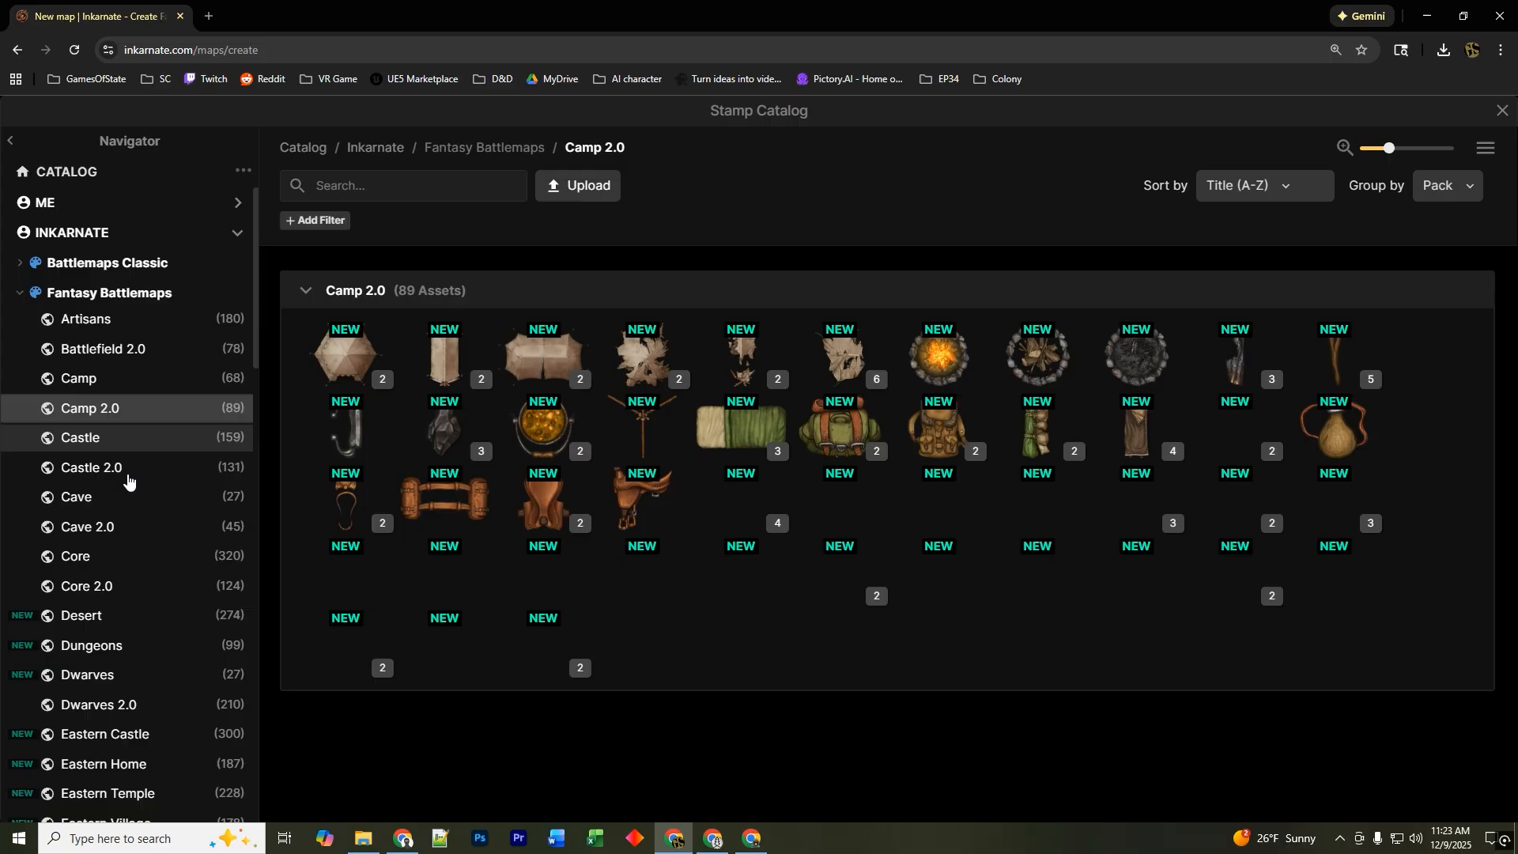
left_click(118, 475)
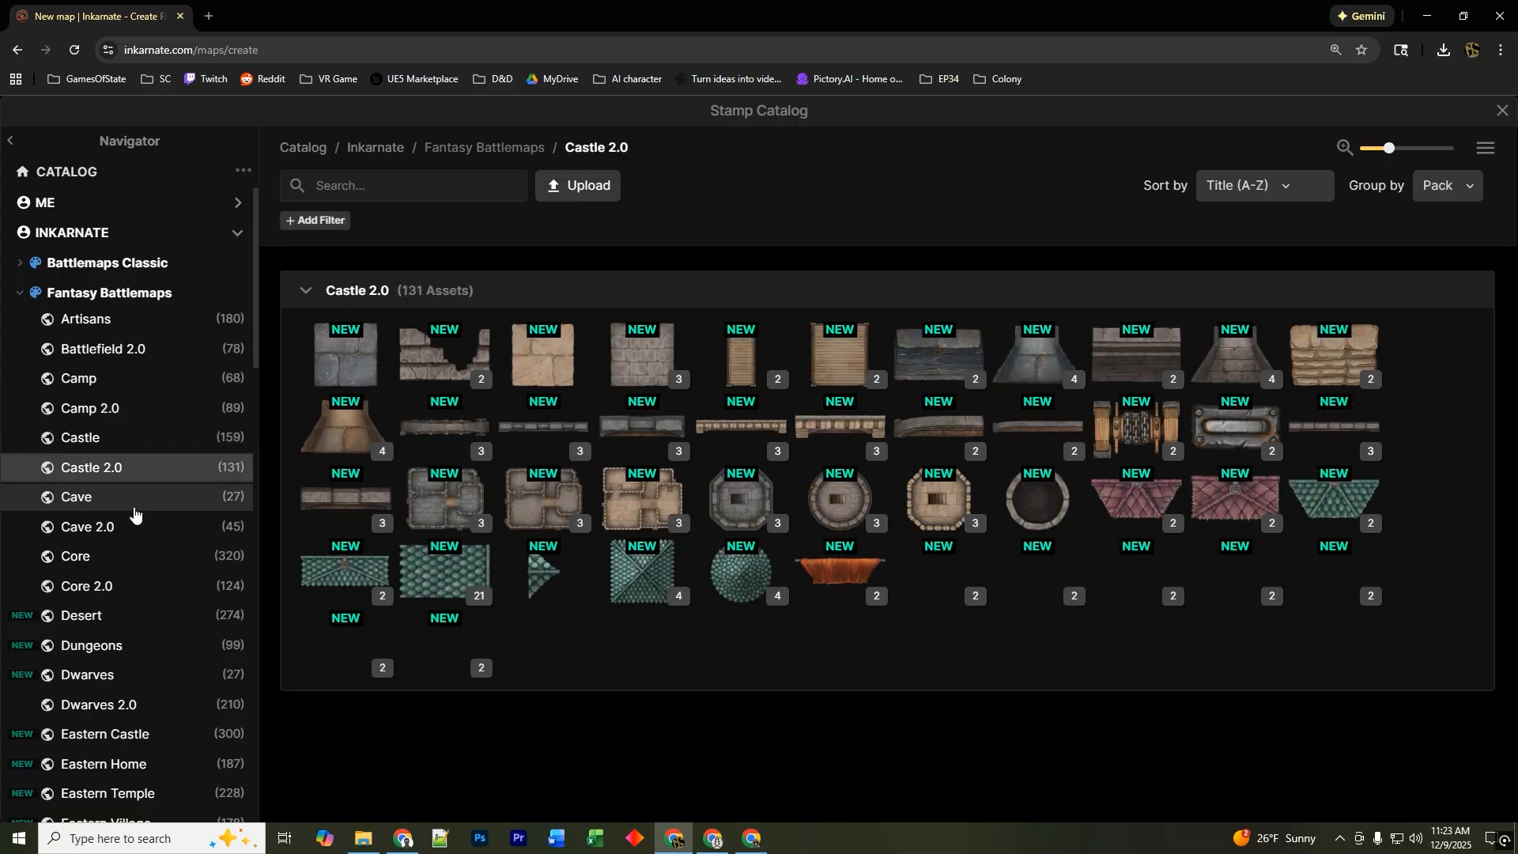
left_click(119, 528)
scroll(119, 526, "down", 6)
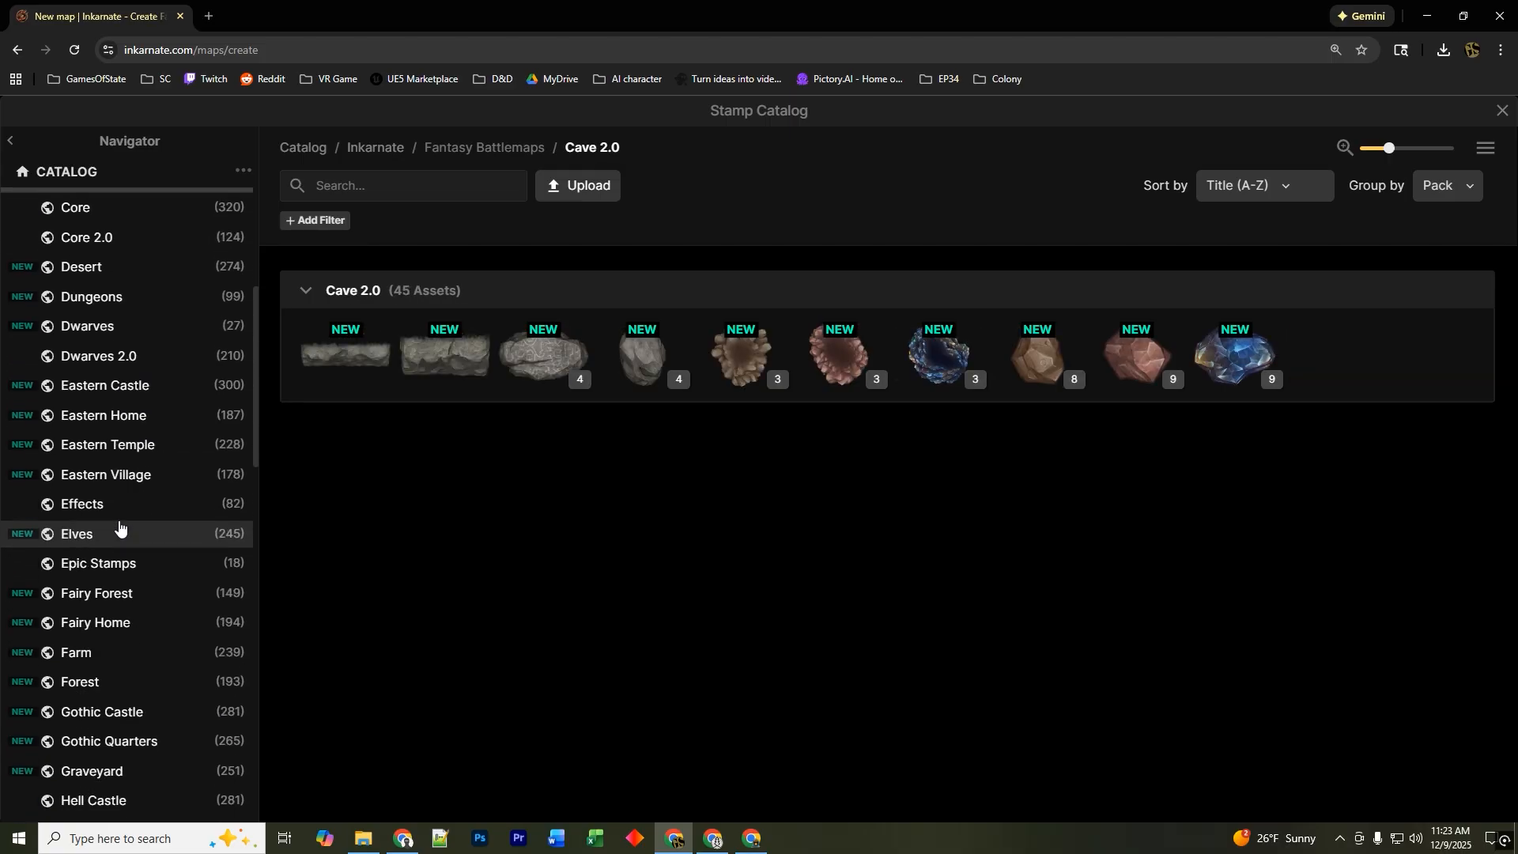
scroll(131, 401, "down", 1)
scroll(133, 399, "down", 4)
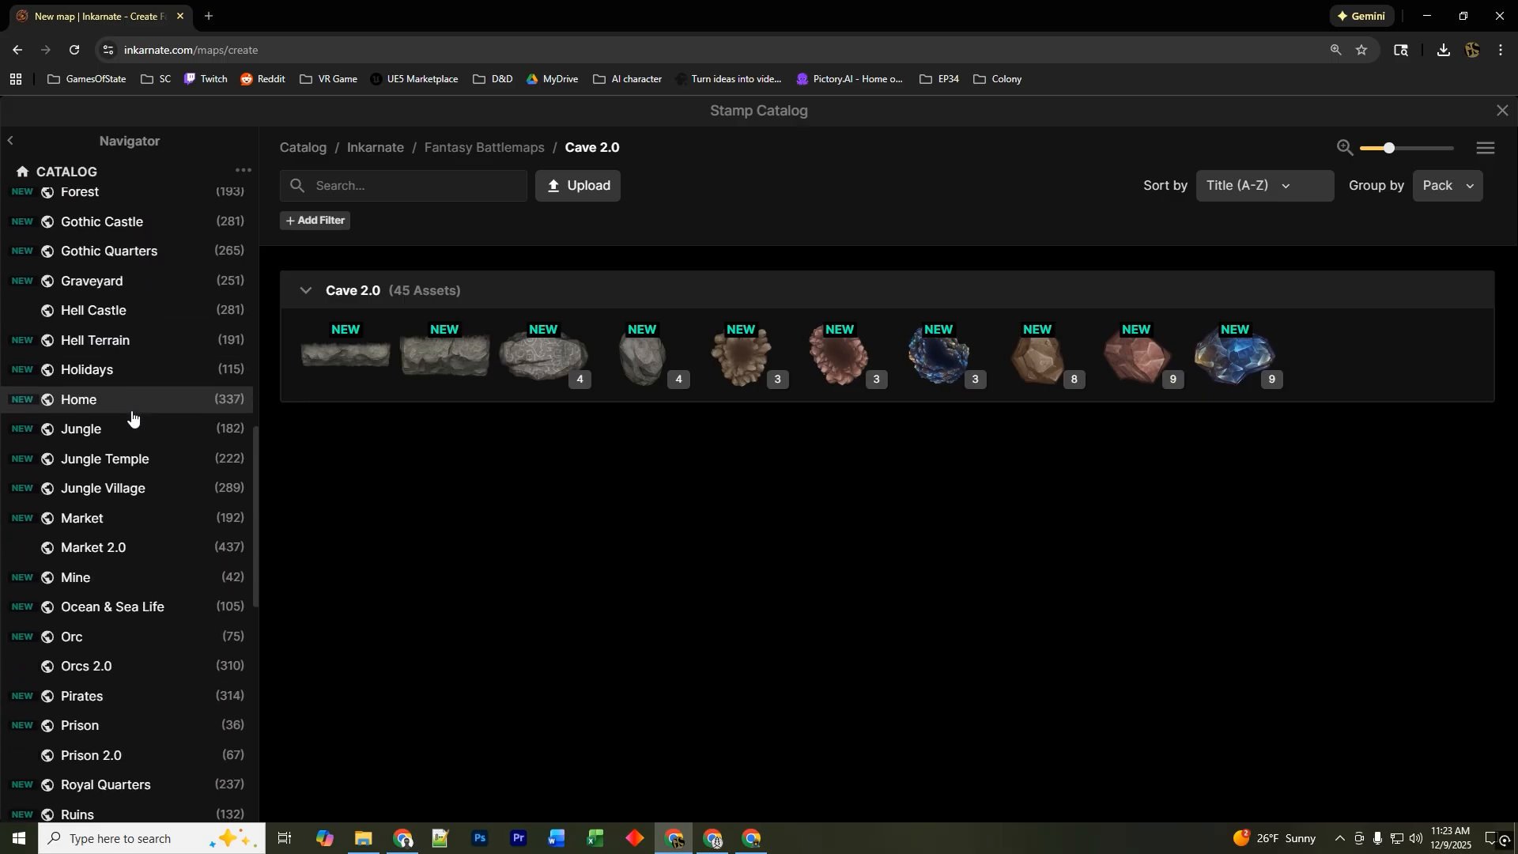
left_click(113, 528)
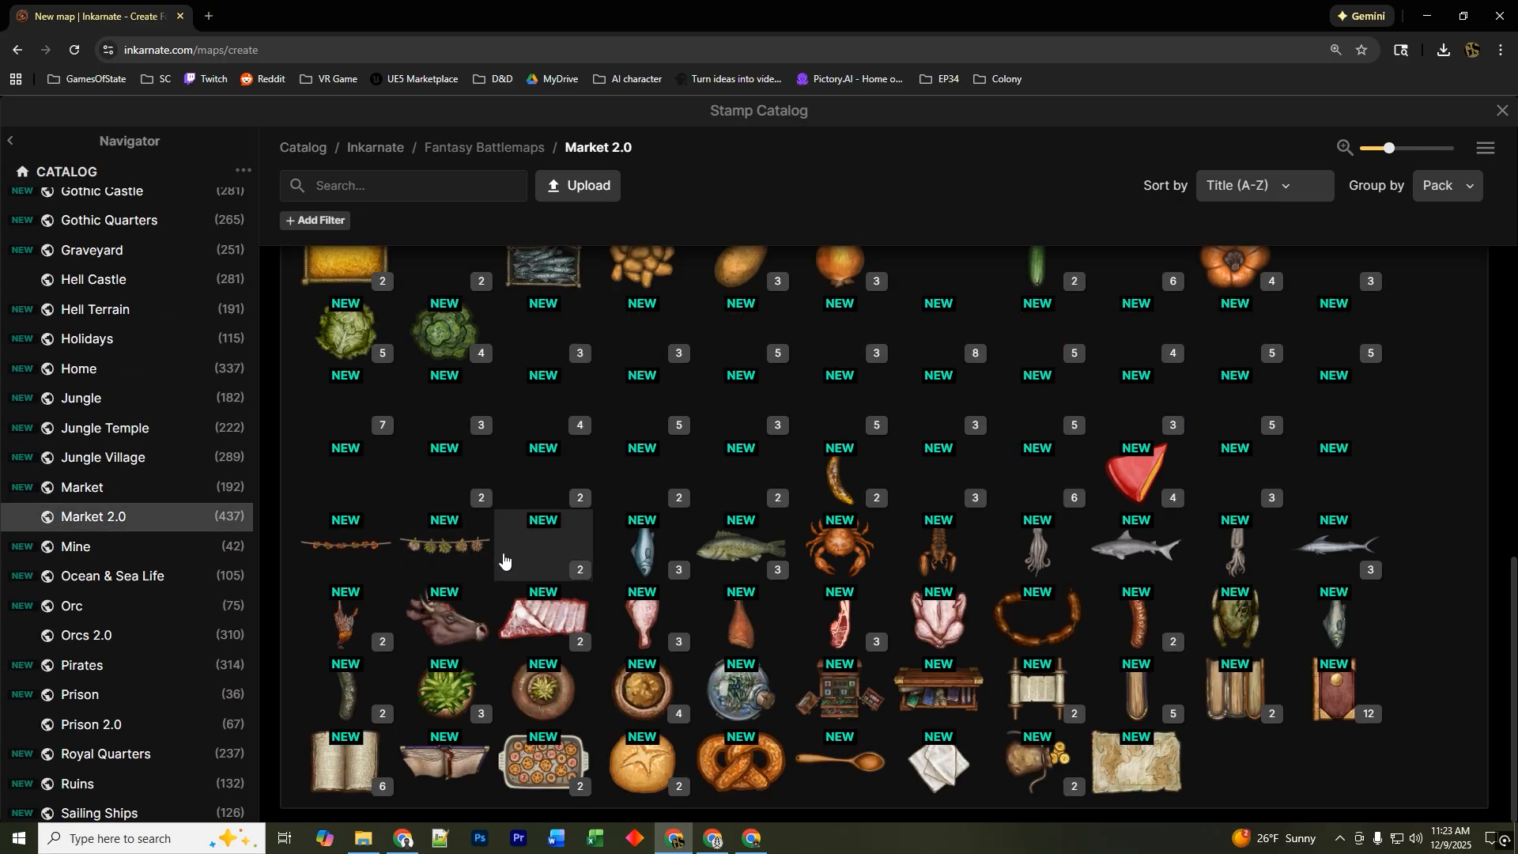
scroll(545, 534, "up", 1)
scroll(545, 534, "up", 10)
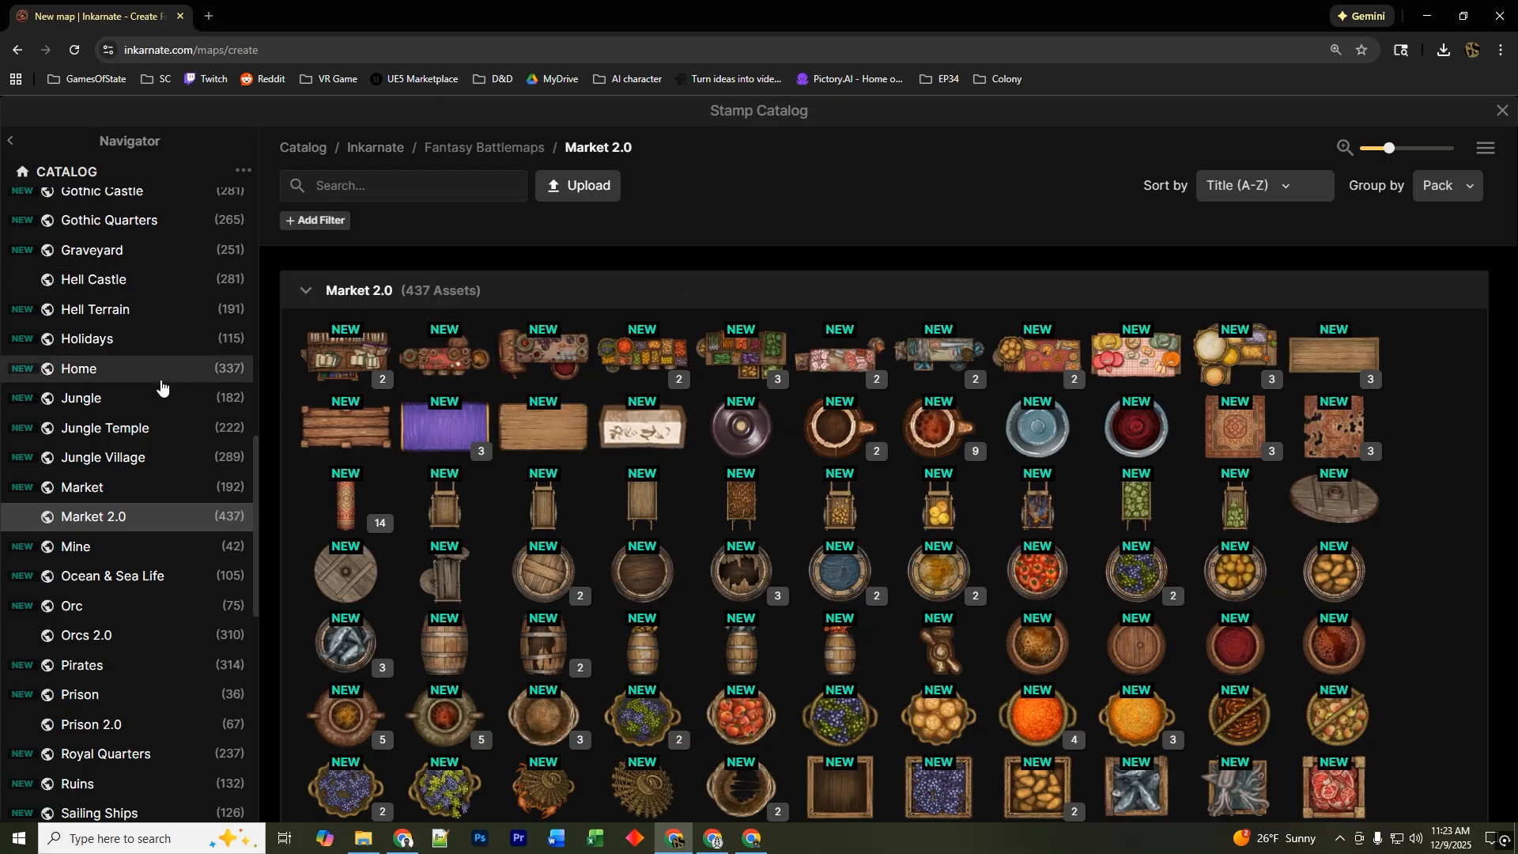
scroll(147, 394, "up", 8)
scroll(147, 393, "up", 3)
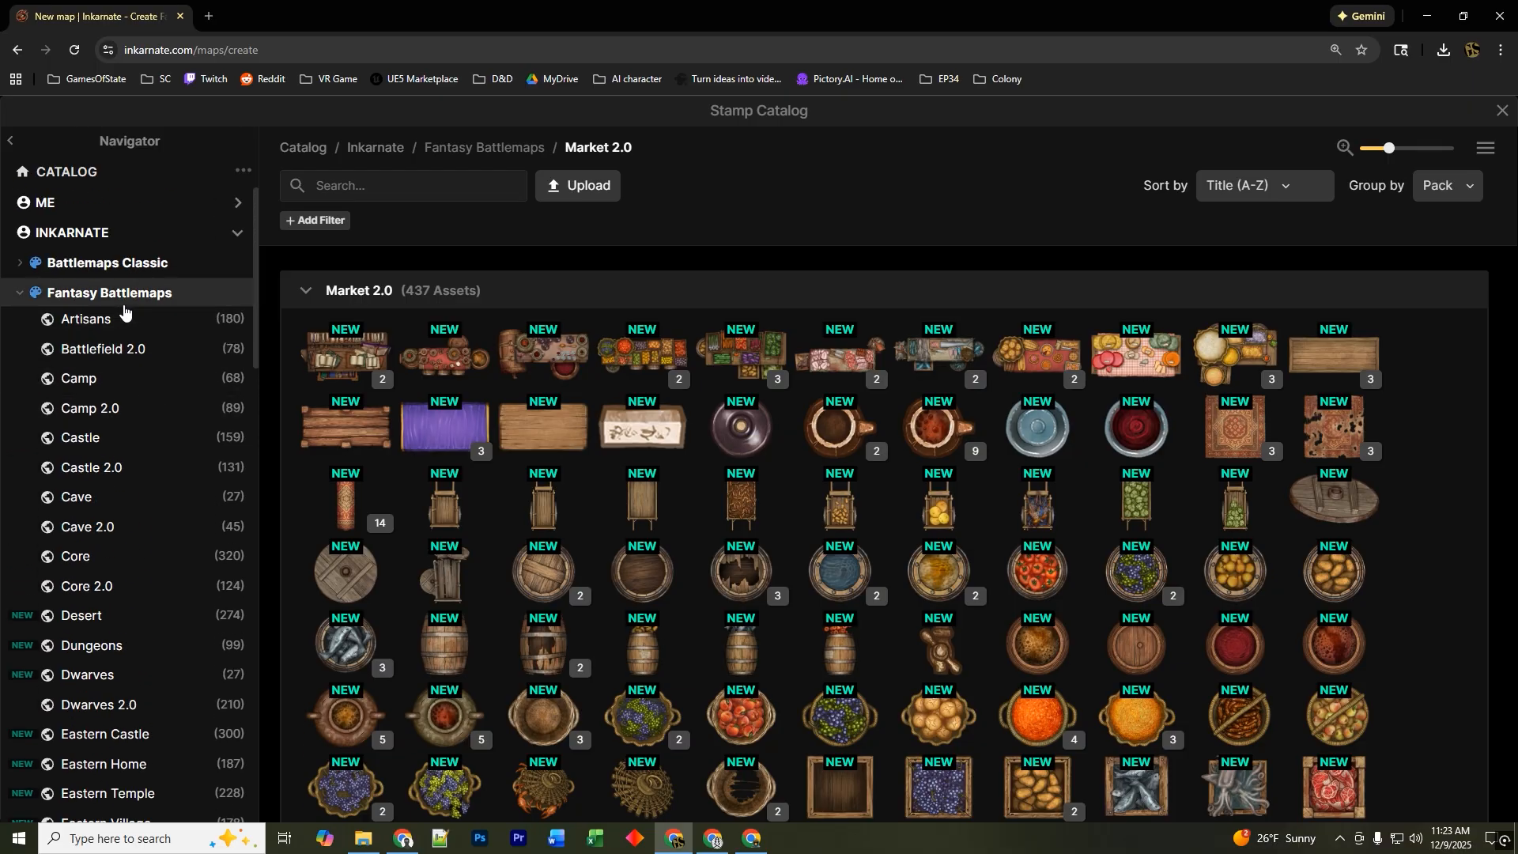
left_click(126, 352)
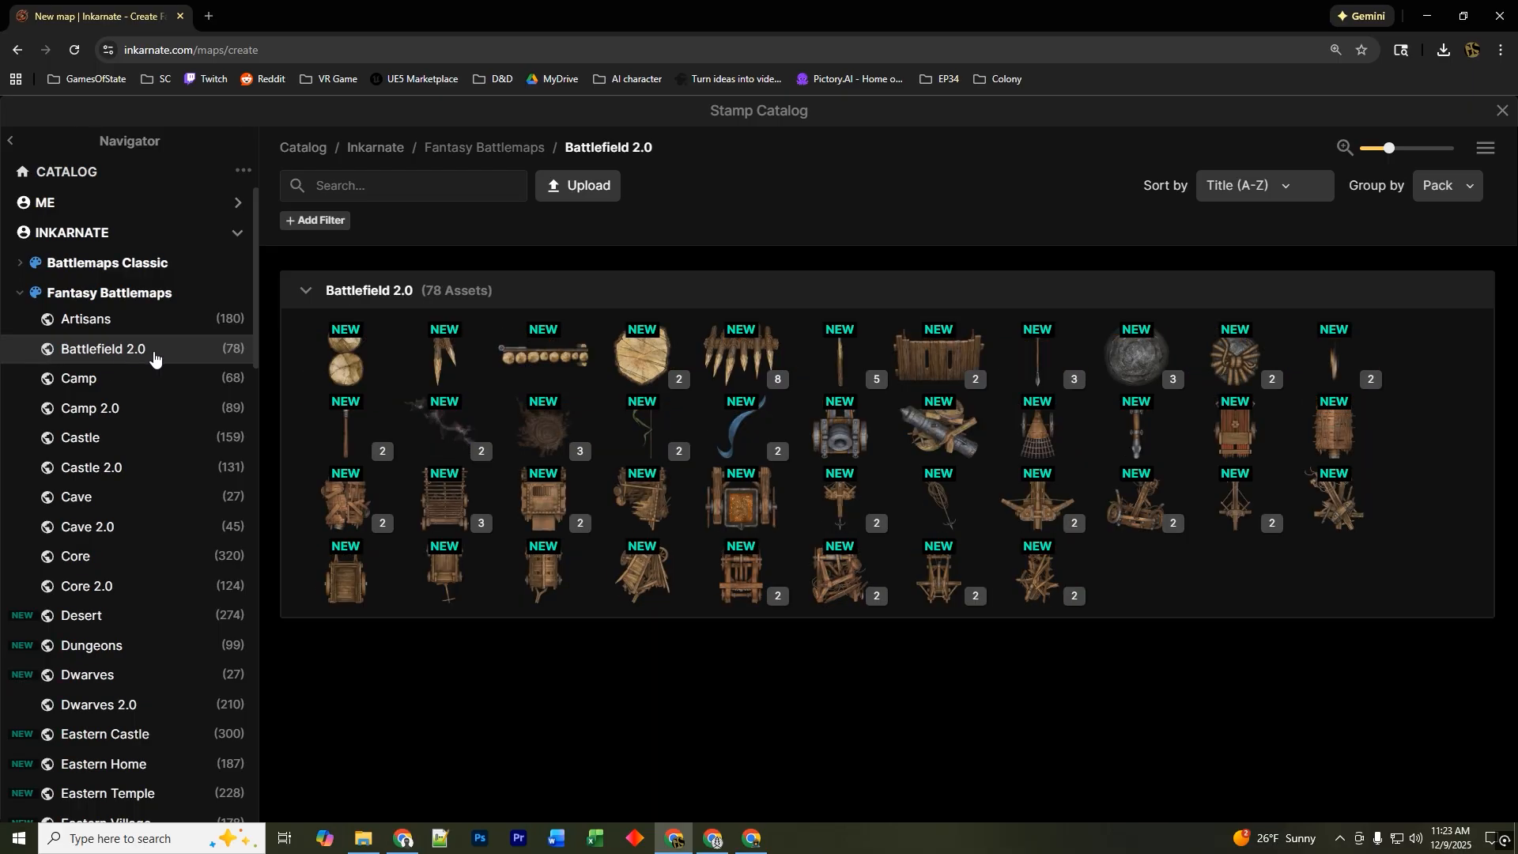
left_click(1503, 112)
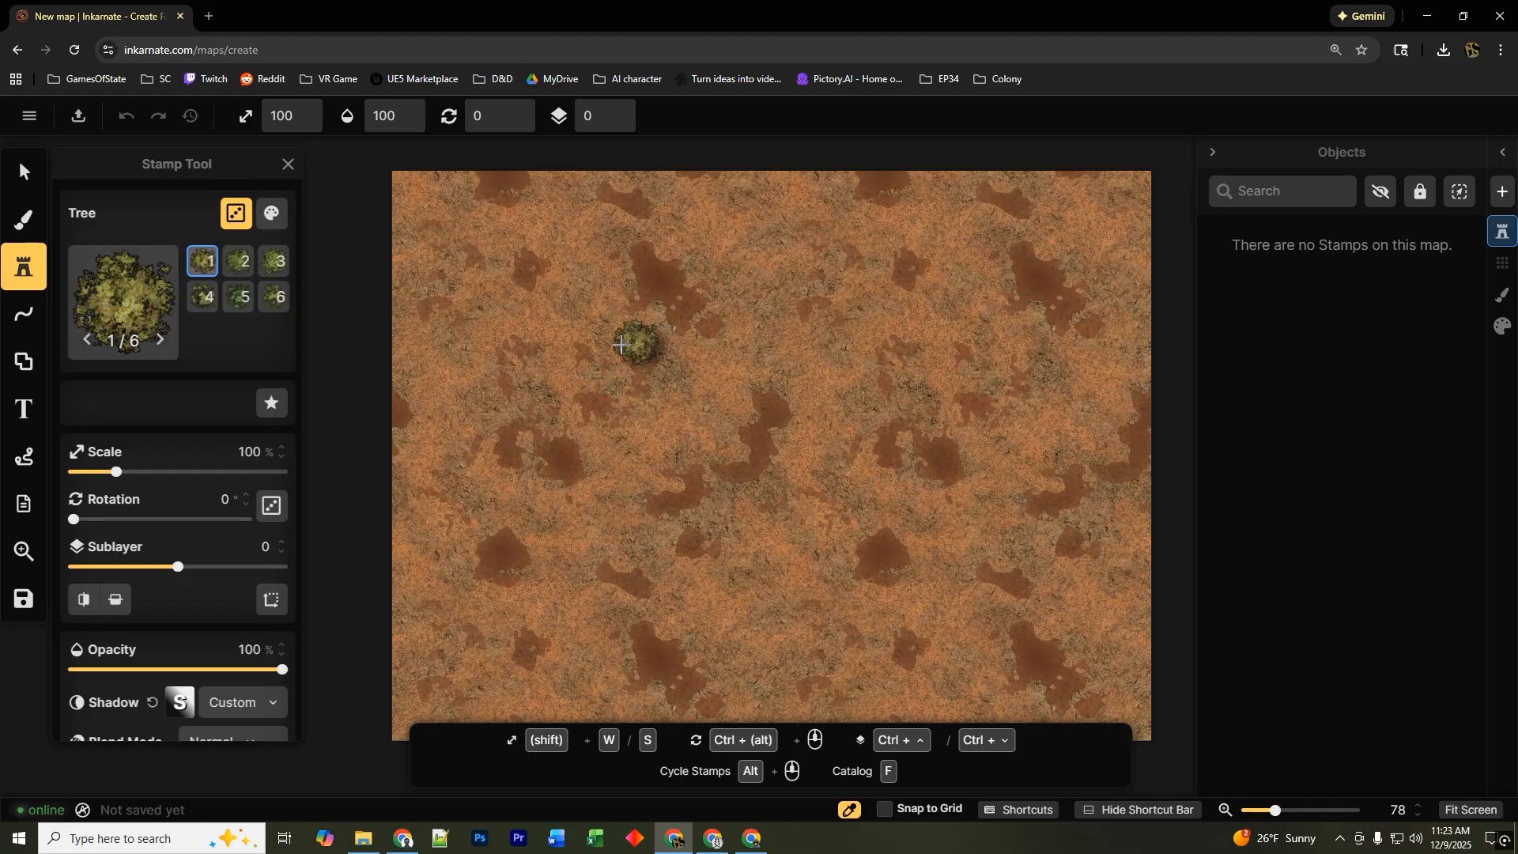
Stamp tree stamps in a continuous band around the map's edges to form a forest border.
left_click(561, 397)
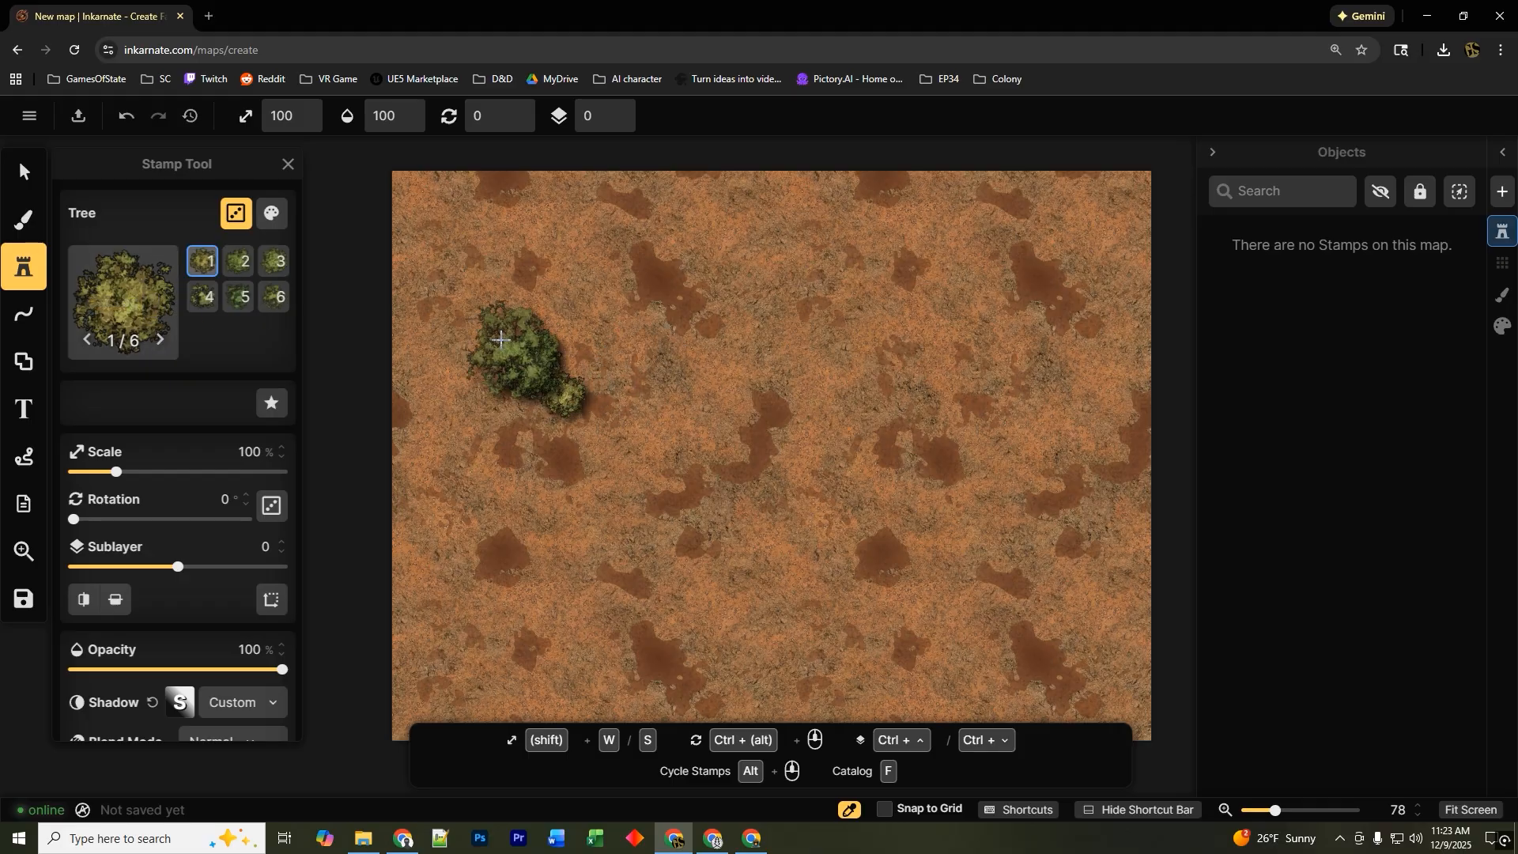
mouse_move(501, 339)
left_mouse_down()
mouse_move(529, 243)
mouse_move(596, 211)
mouse_move(701, 193)
mouse_move(1104, 189)
mouse_move(1124, 211)
mouse_move(1129, 447)
mouse_move(1110, 490)
mouse_move(1096, 693)
mouse_move(846, 688)
left_mouse_up()
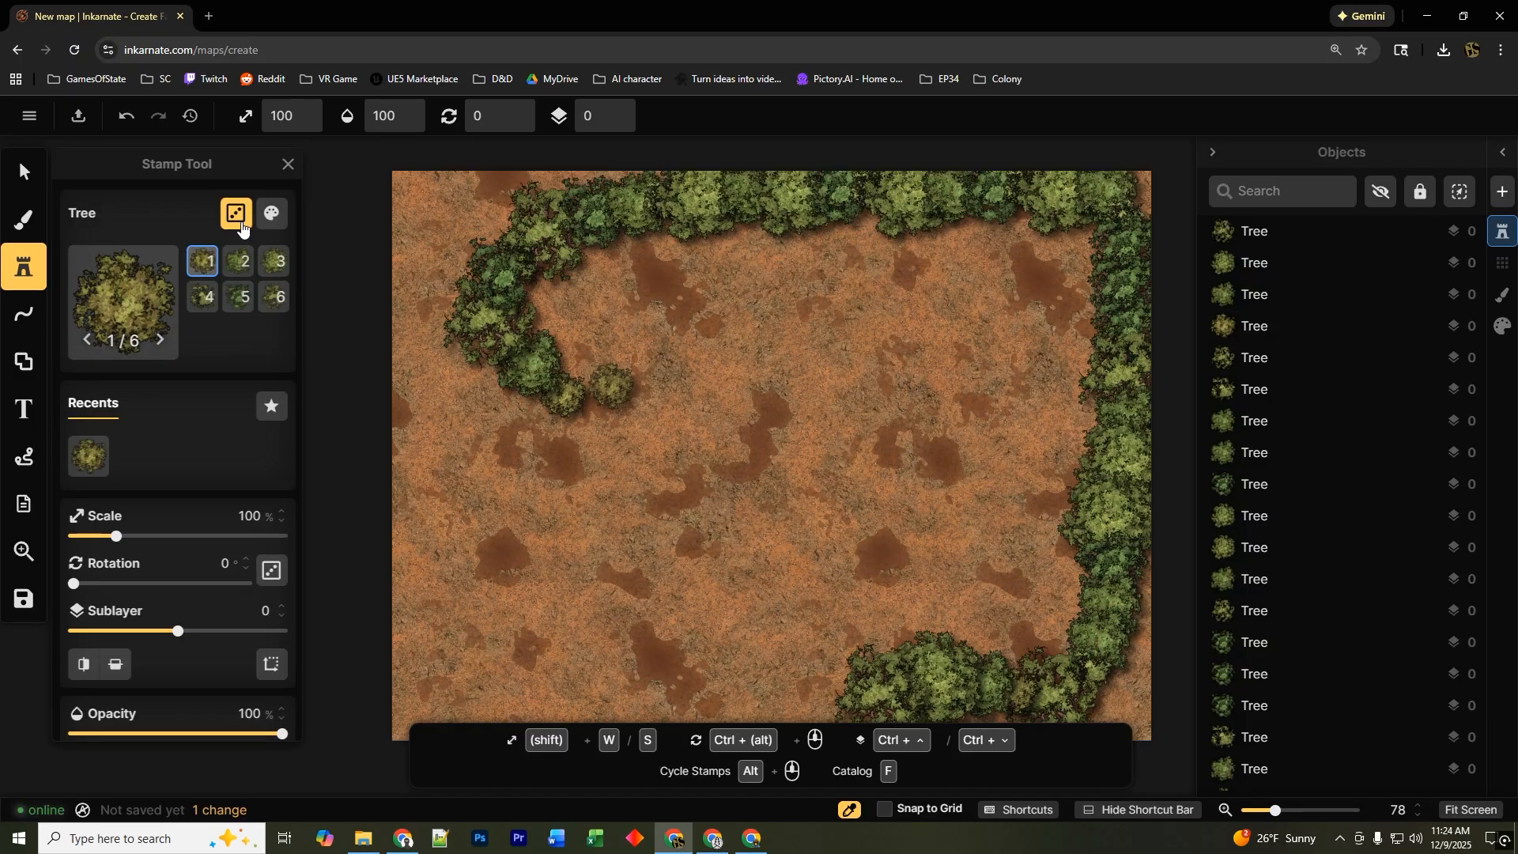
Place a single tree stamp near the centre of the map.
left_click(236, 217)
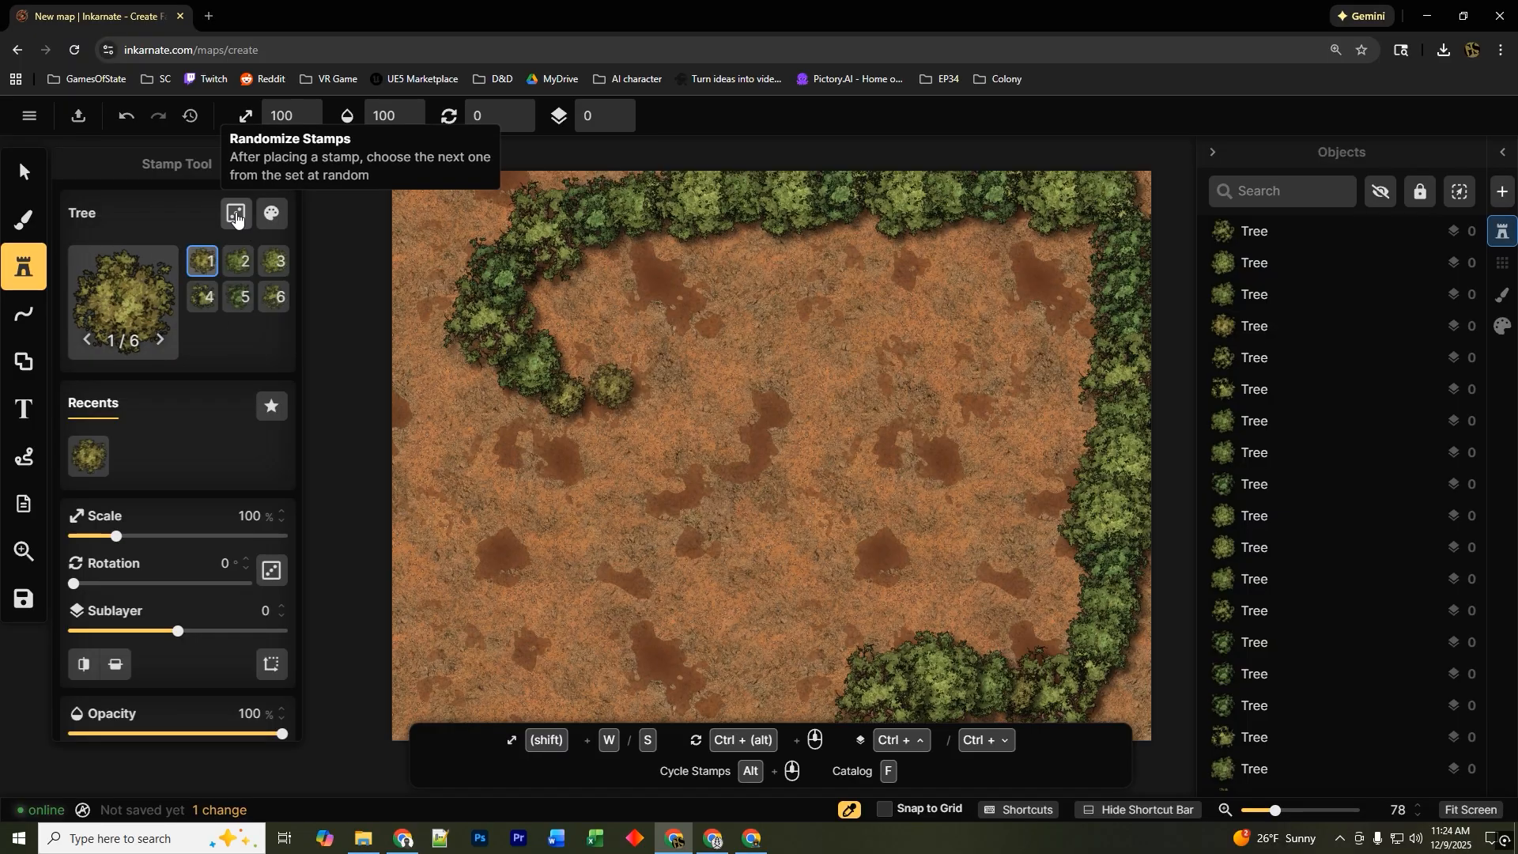
left_click(236, 217)
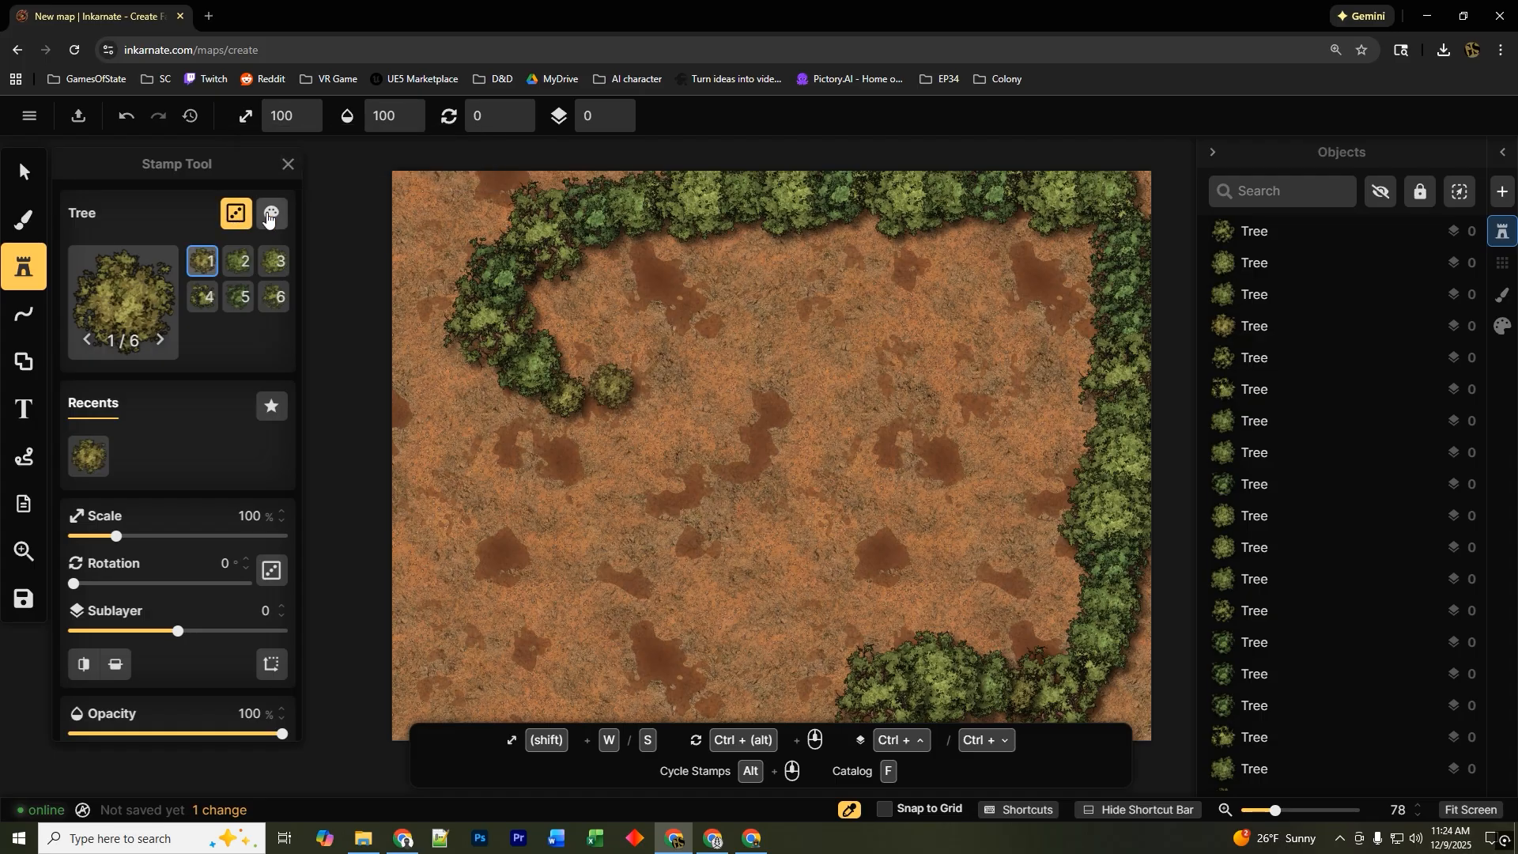
left_click(274, 220)
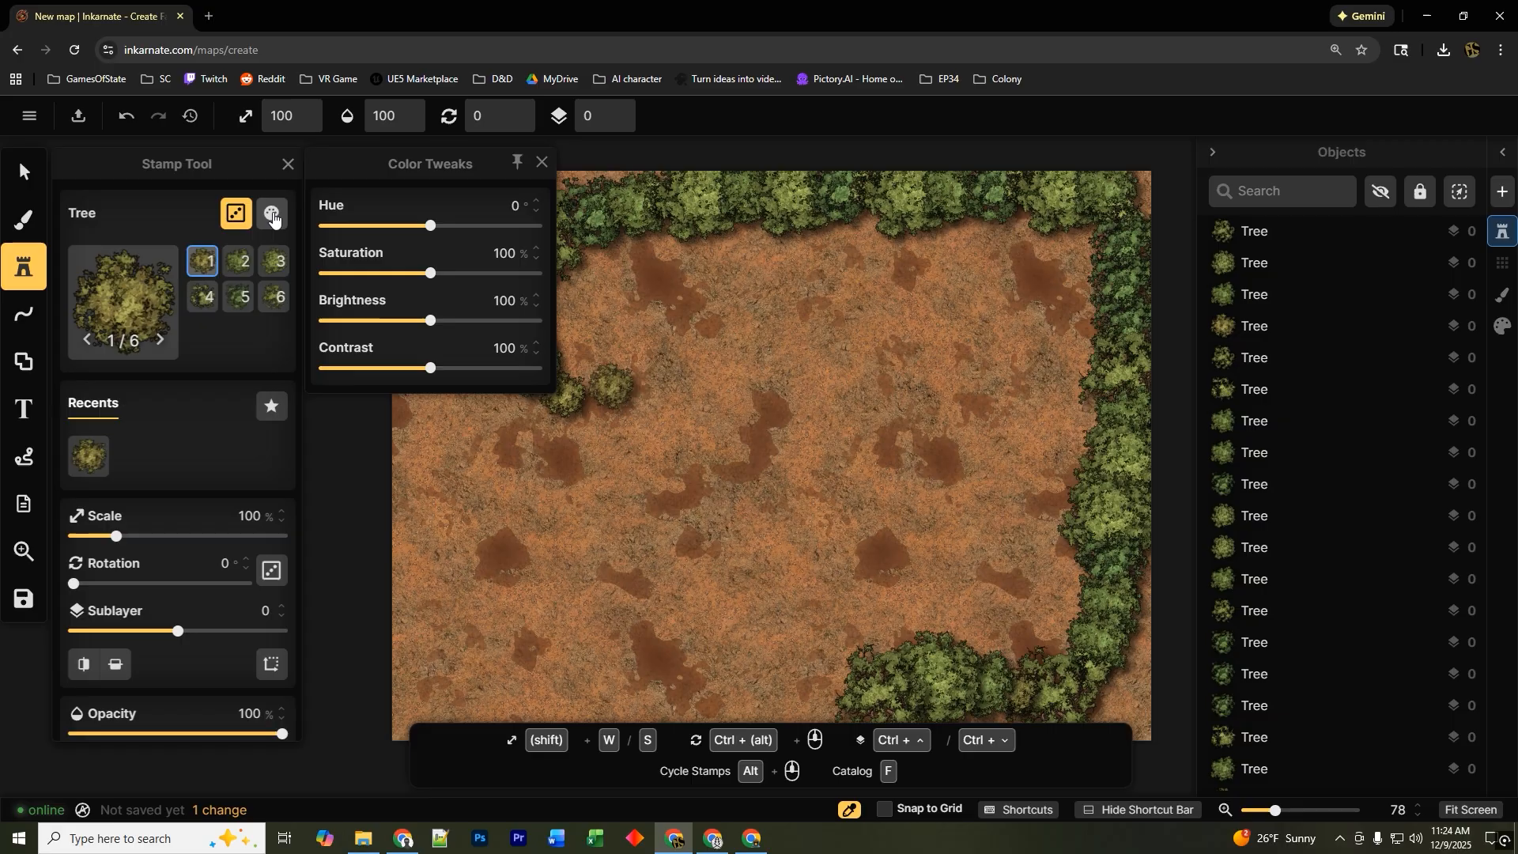
left_click(793, 478)
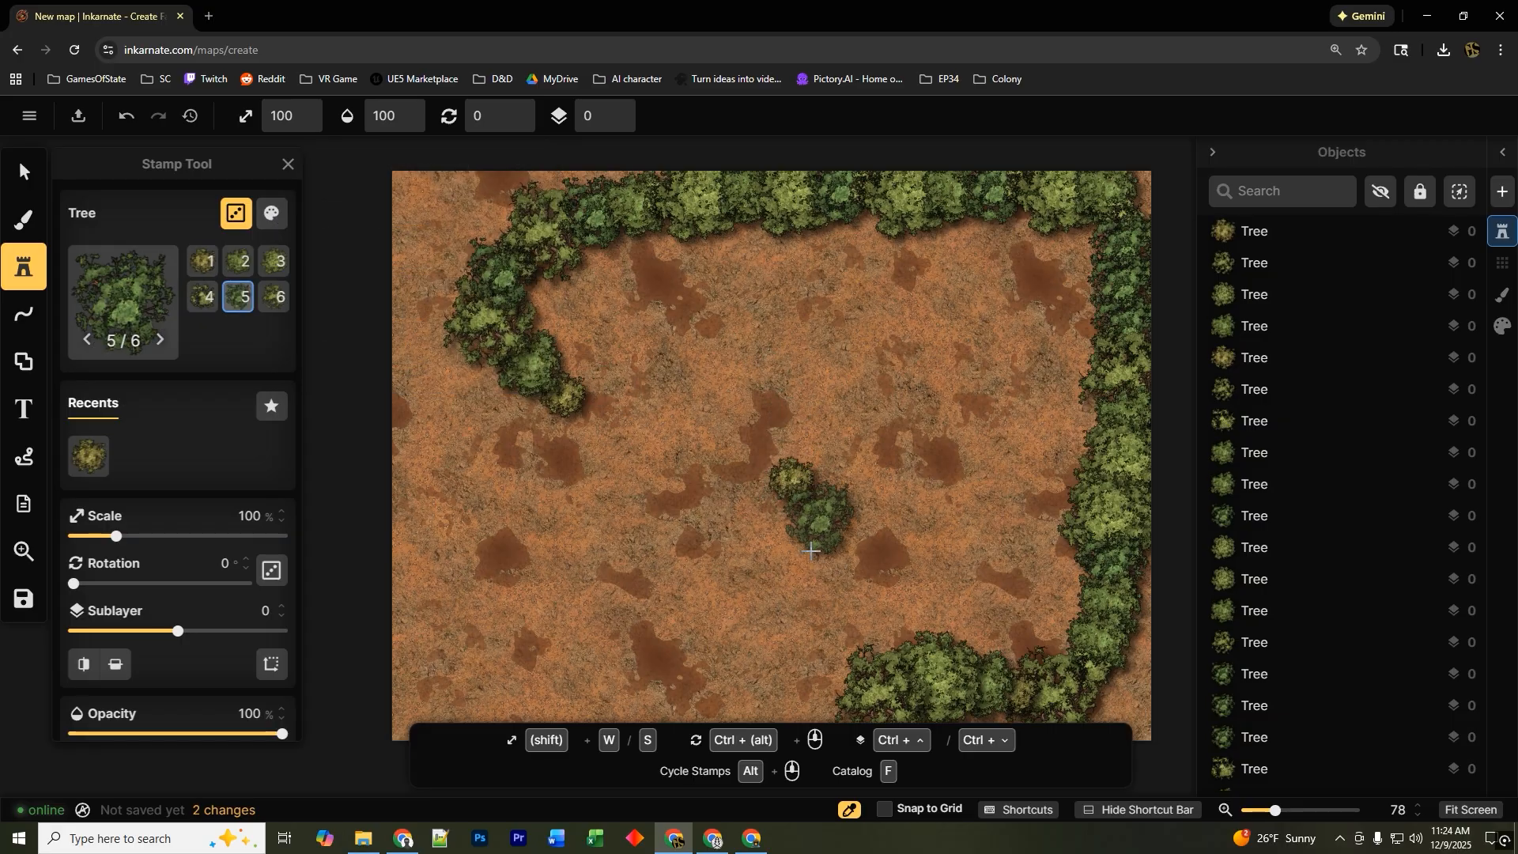
Set the stamp hue to -86 and saturation to 117%, then stamp two reddish trees in the clearing.
left_click(273, 212)
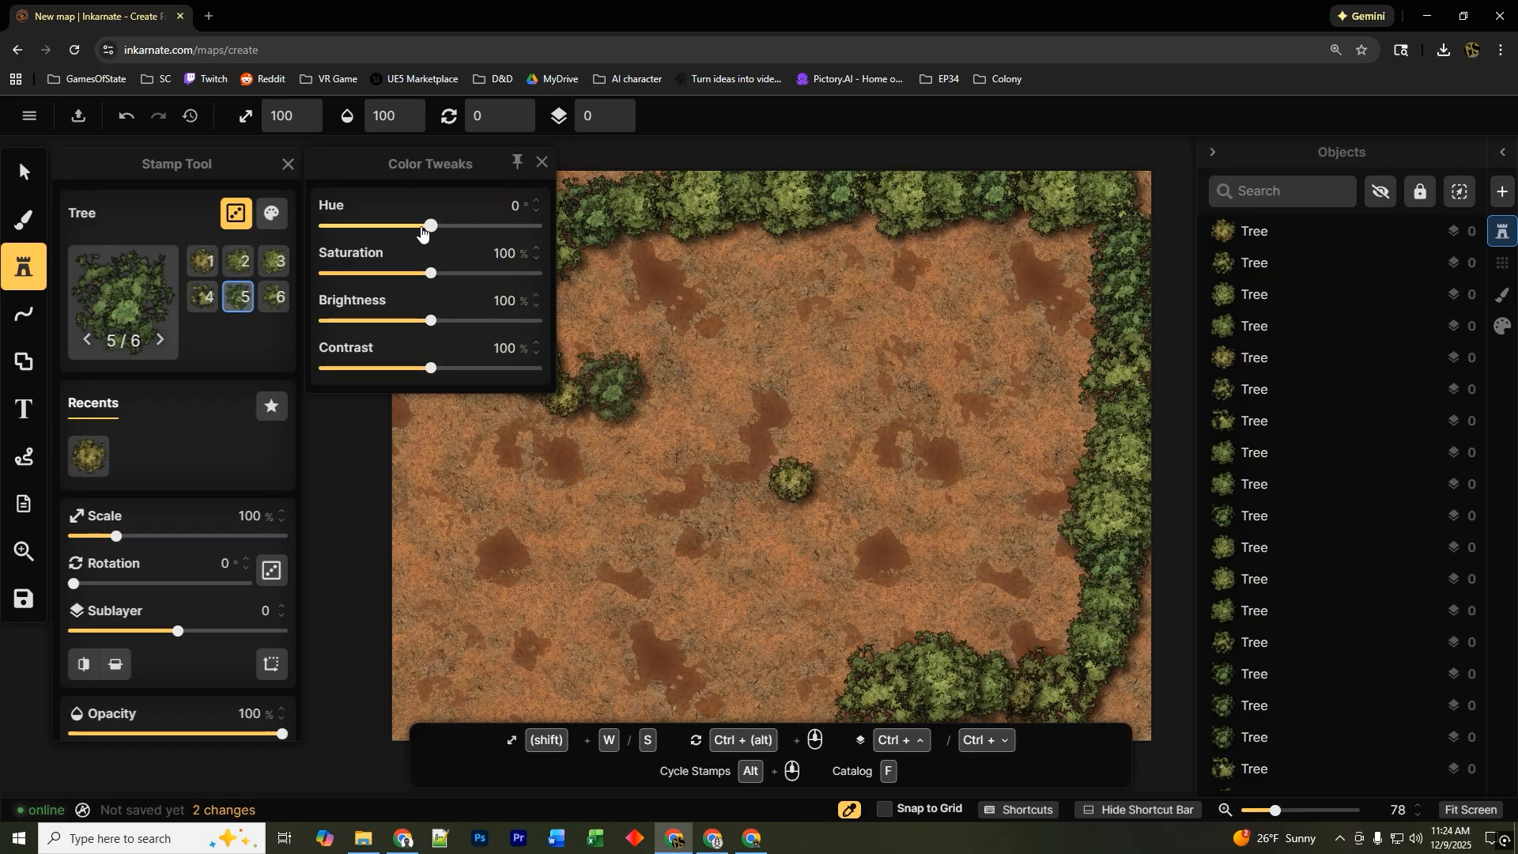
left_click_drag(421, 228, 379, 227)
mouse_move(424, 275)
left_mouse_down()
mouse_move(490, 274)
mouse_move(449, 274)
left_mouse_up()
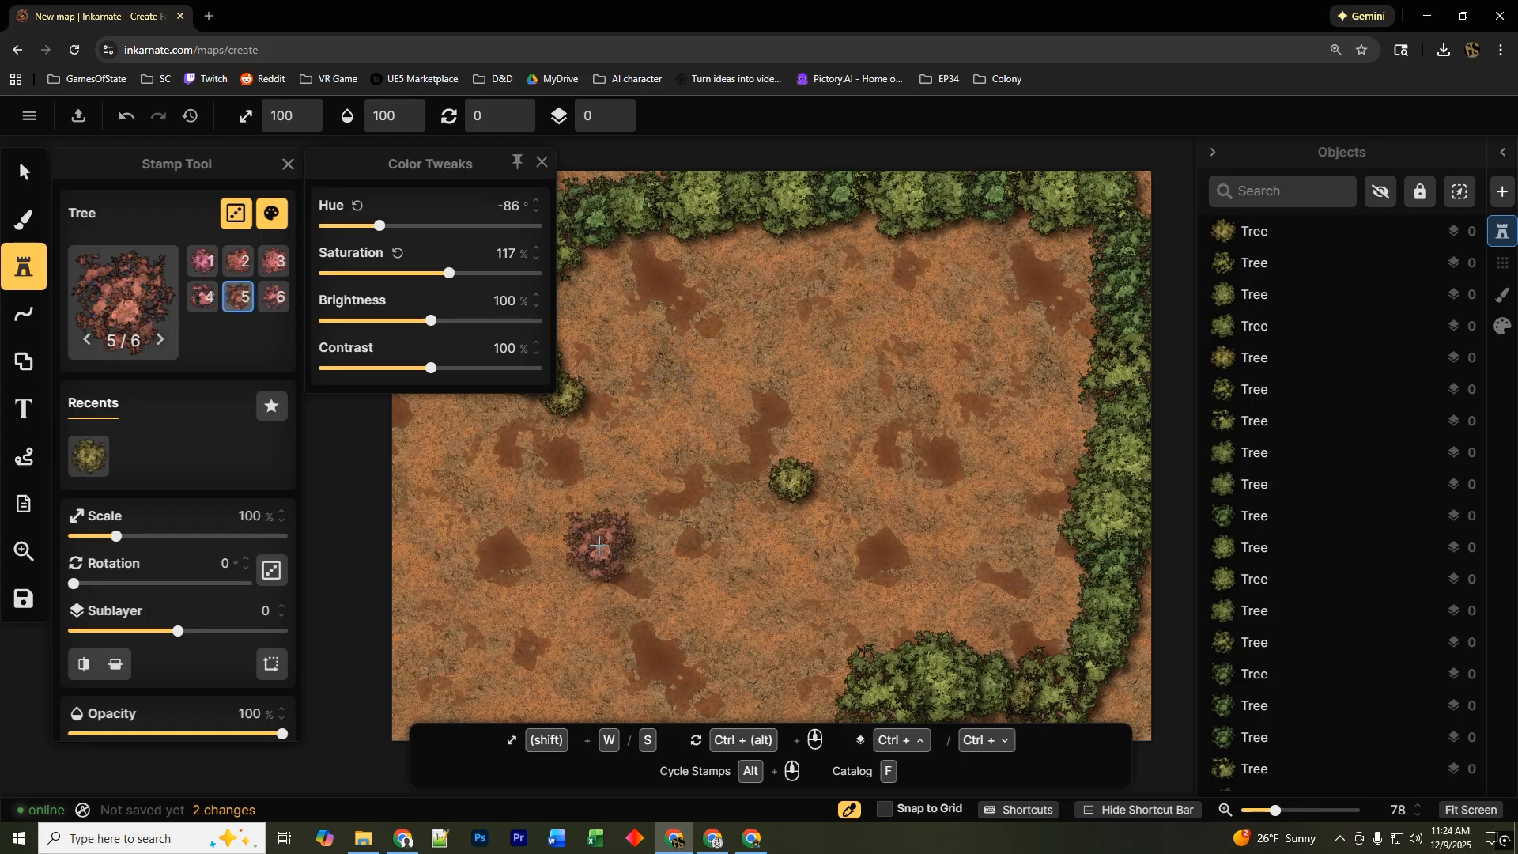
left_click(599, 548)
left_click(614, 387)
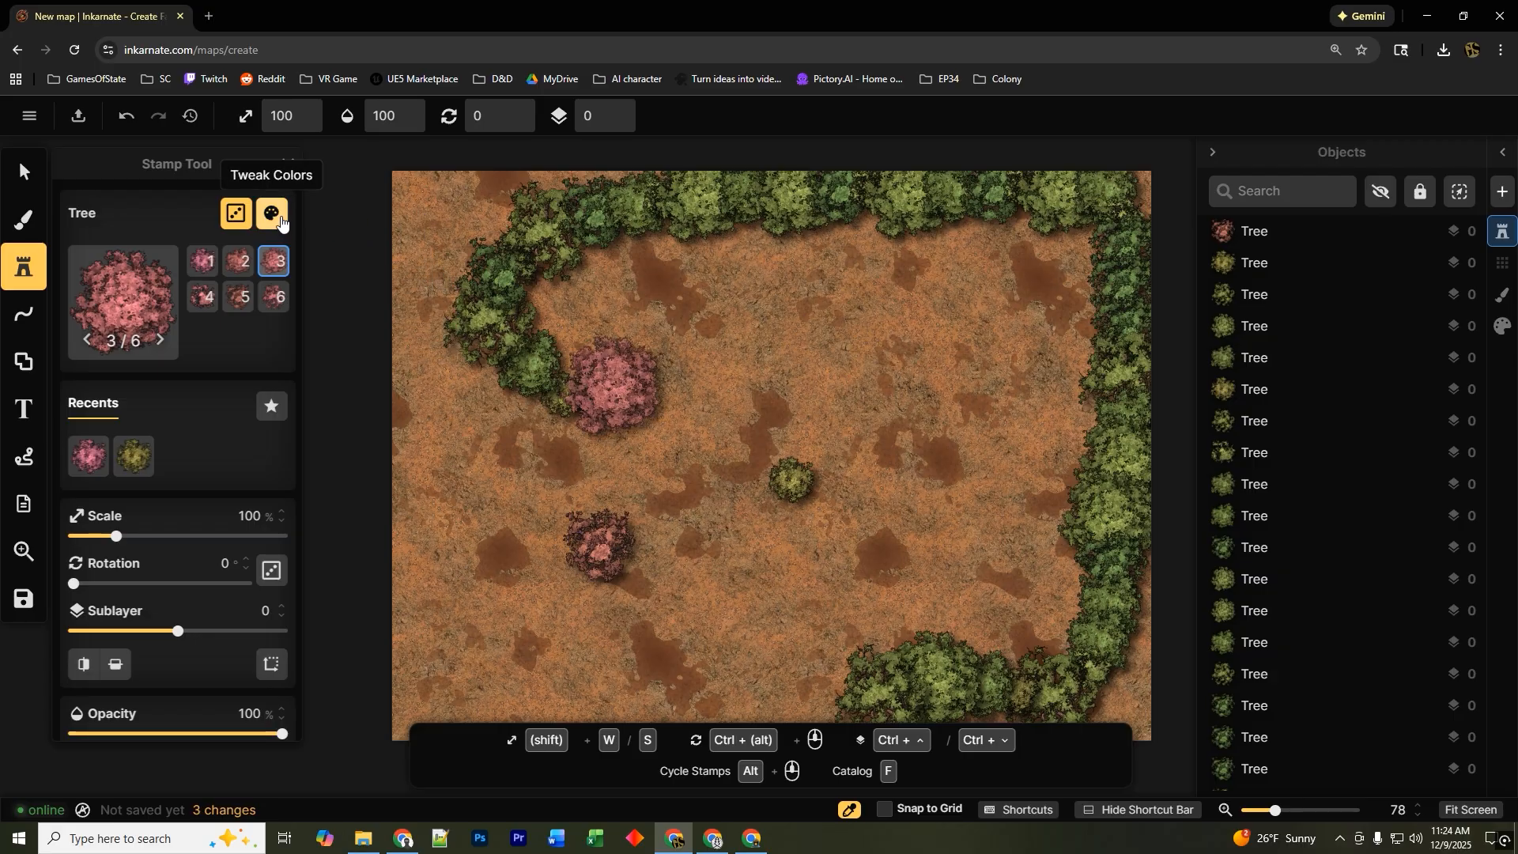
Set hue to -112, saturation 128%, brightness 147% and contrast 132%, then paint pink tree clusters inside the border.
left_click(287, 220)
mouse_move(379, 225)
left_mouse_down()
mouse_move(348, 227)
mouse_move(492, 227)
mouse_move(365, 226)
left_mouse_up()
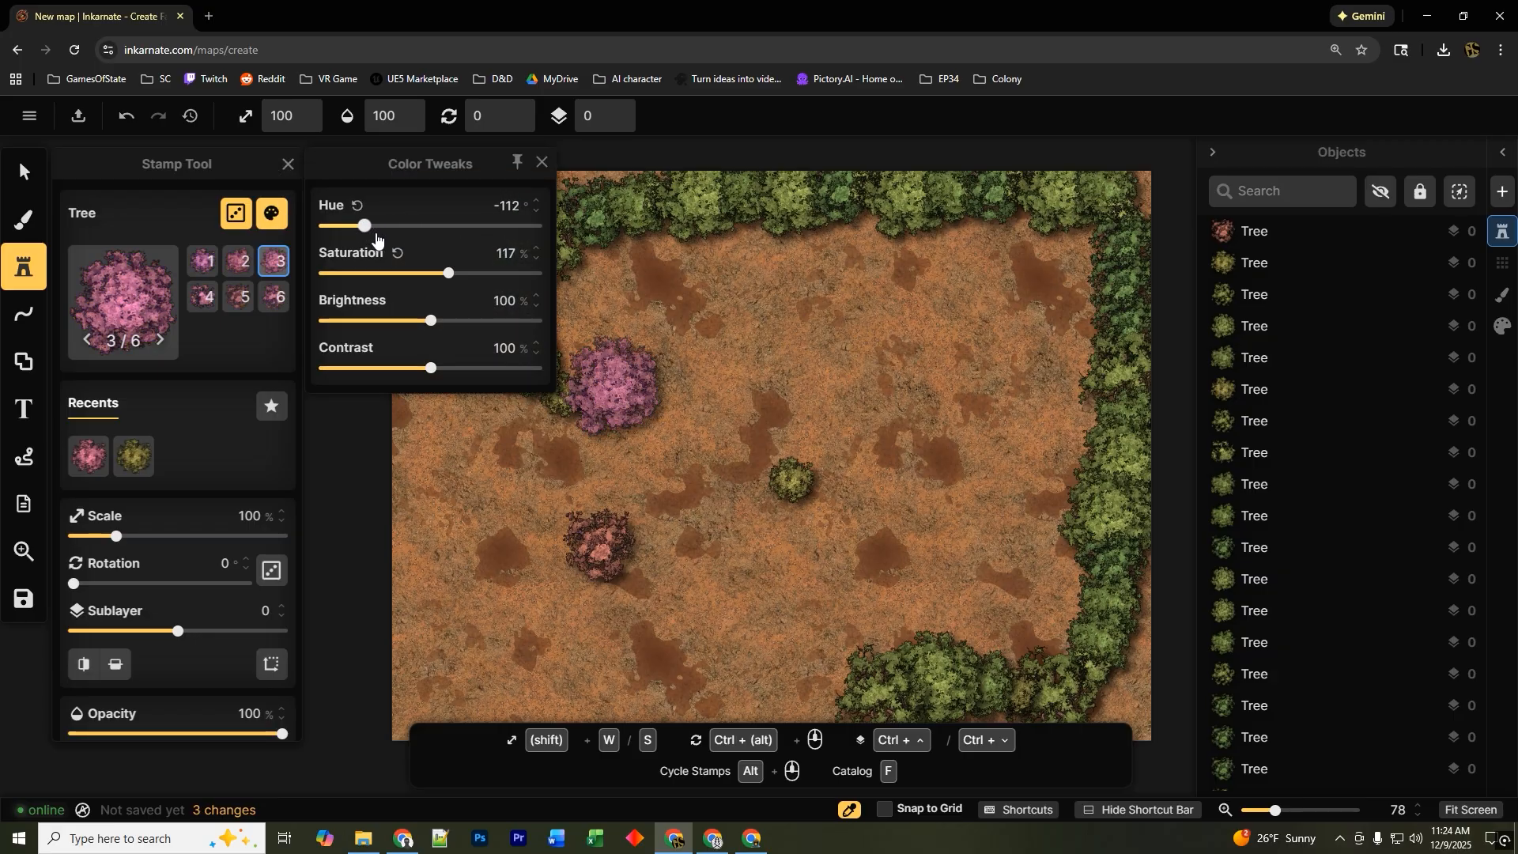
left_click_drag(449, 274, 481, 321)
left_click_drag(430, 368, 465, 369)
mouse_move(662, 397)
left_mouse_down()
mouse_move(637, 326)
mouse_move(862, 309)
mouse_move(1104, 382)
mouse_move(1028, 633)
mouse_move(909, 640)
mouse_move(1037, 464)
mouse_move(686, 680)
mouse_move(458, 545)
mouse_move(506, 467)
mouse_move(609, 387)
left_mouse_up()
Set hue to 14, saturation 106%, brightness 106% and contrast 105%, then paint green tree clusters through the middle.
left_click(271, 214)
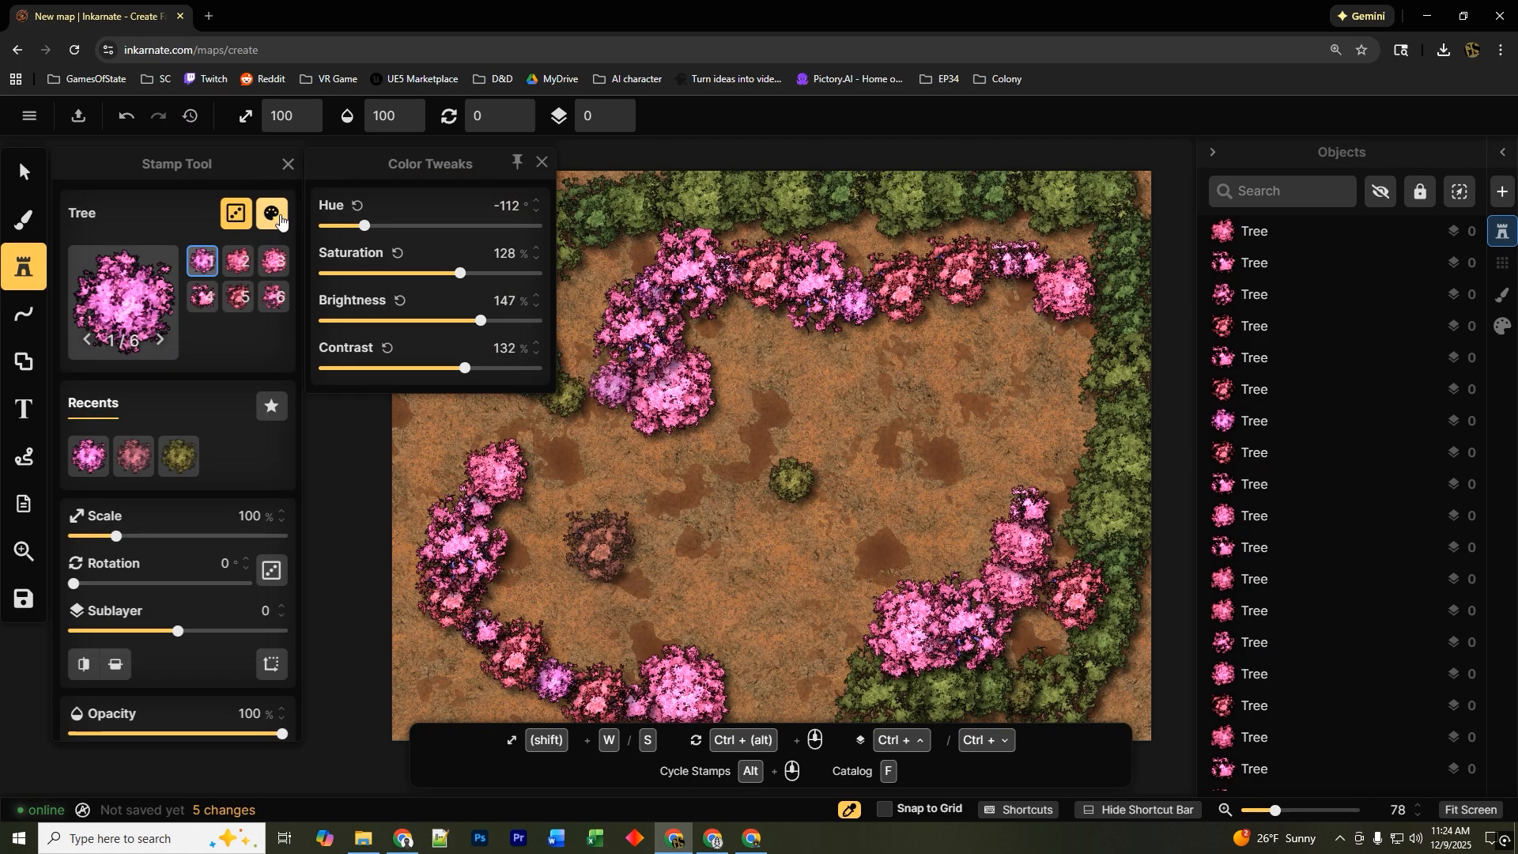
left_click_drag(369, 229, 438, 273)
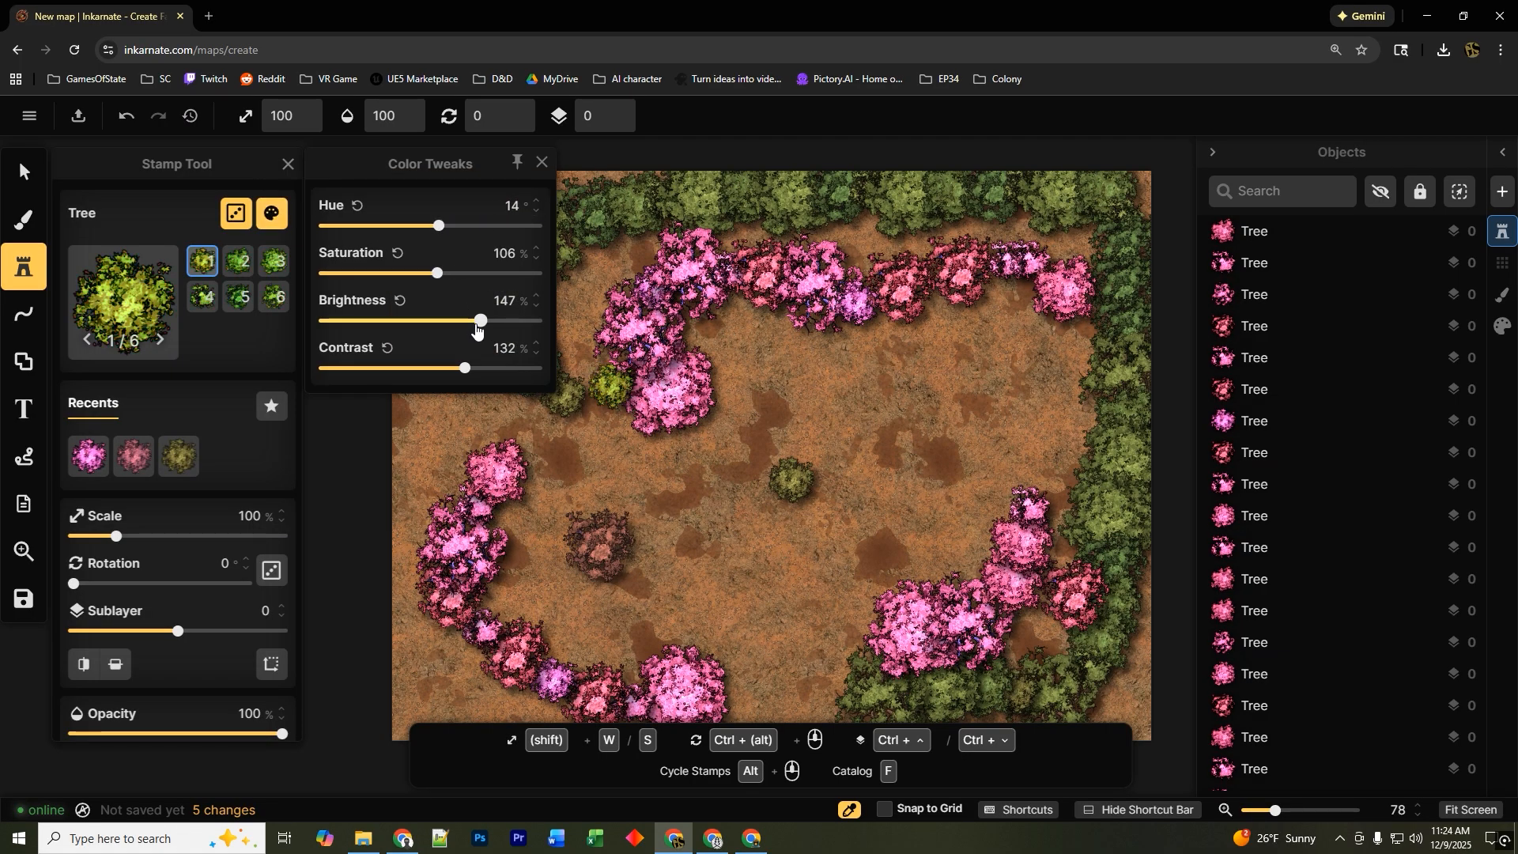
left_click_drag(481, 321, 437, 368)
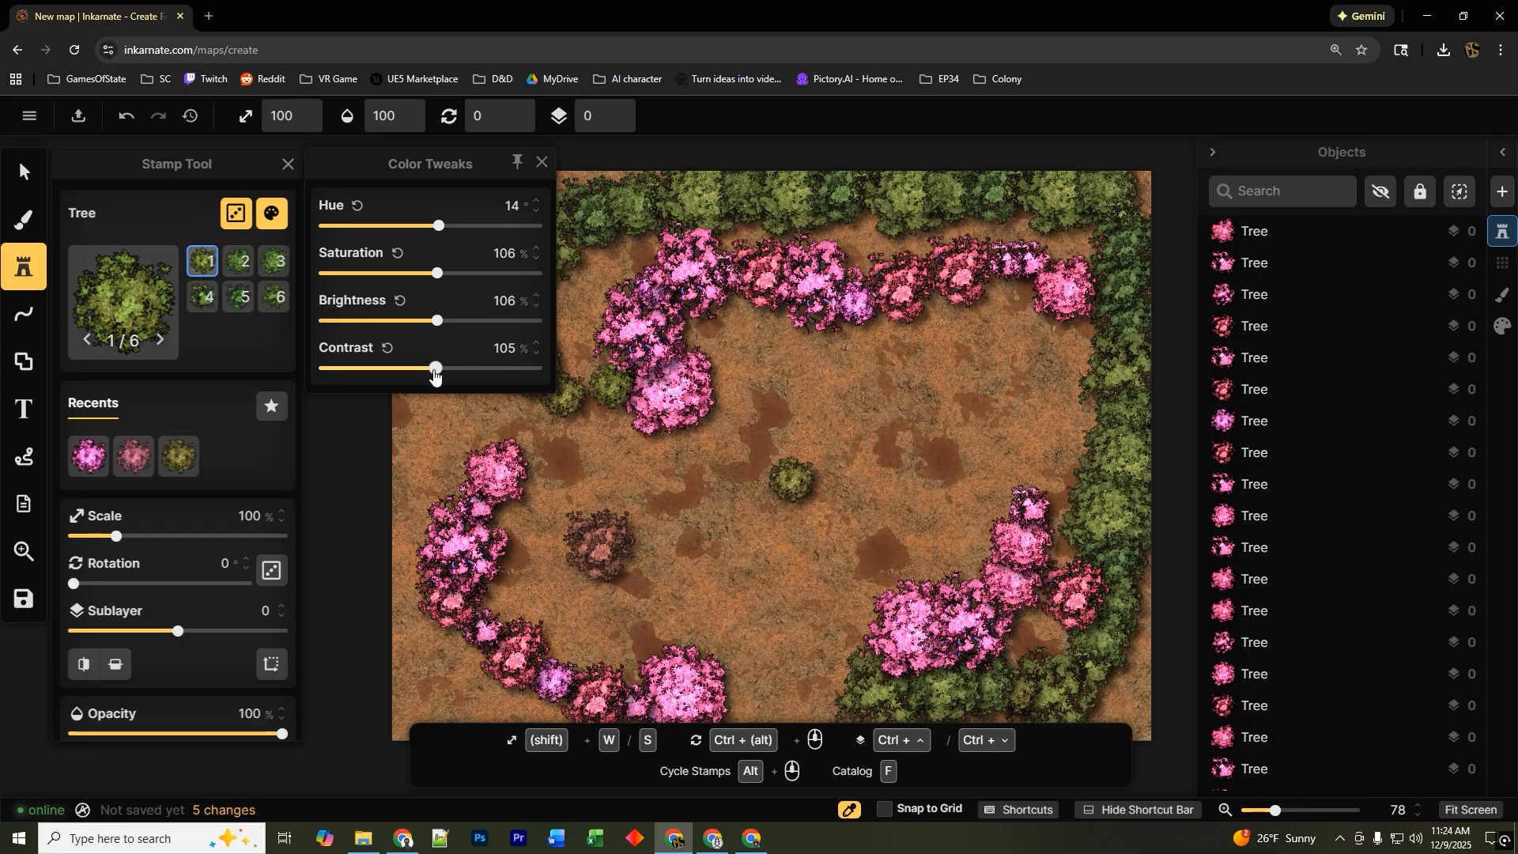
mouse_move(647, 427)
left_mouse_down()
mouse_move(894, 416)
mouse_move(965, 448)
mouse_move(1057, 424)
mouse_move(915, 564)
mouse_move(837, 613)
mouse_move(709, 519)
left_mouse_up()
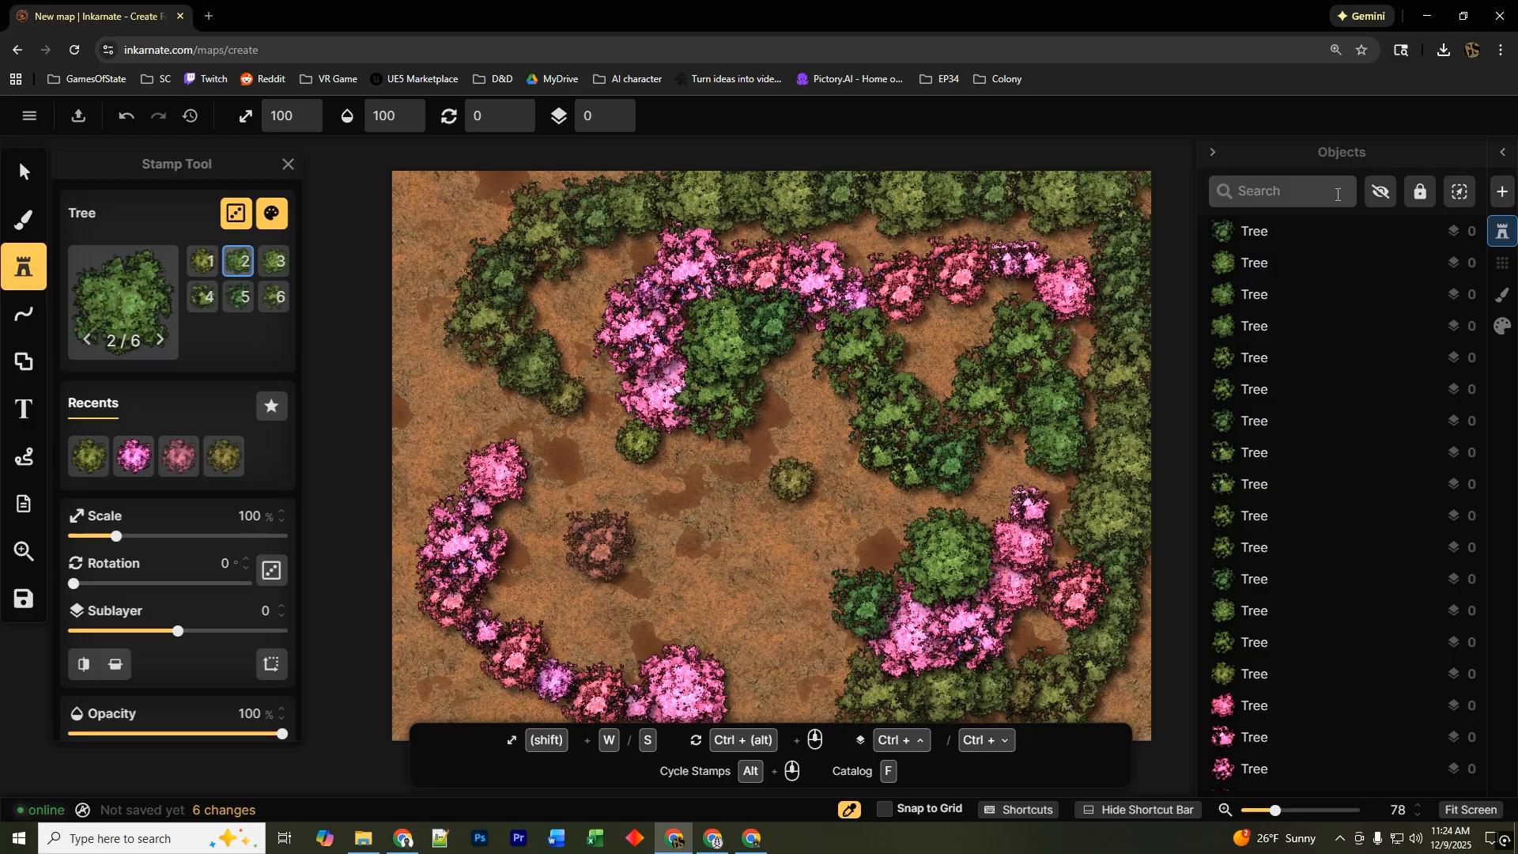
Open the layers list and make the grid layer visible over the map.
left_click(1505, 269)
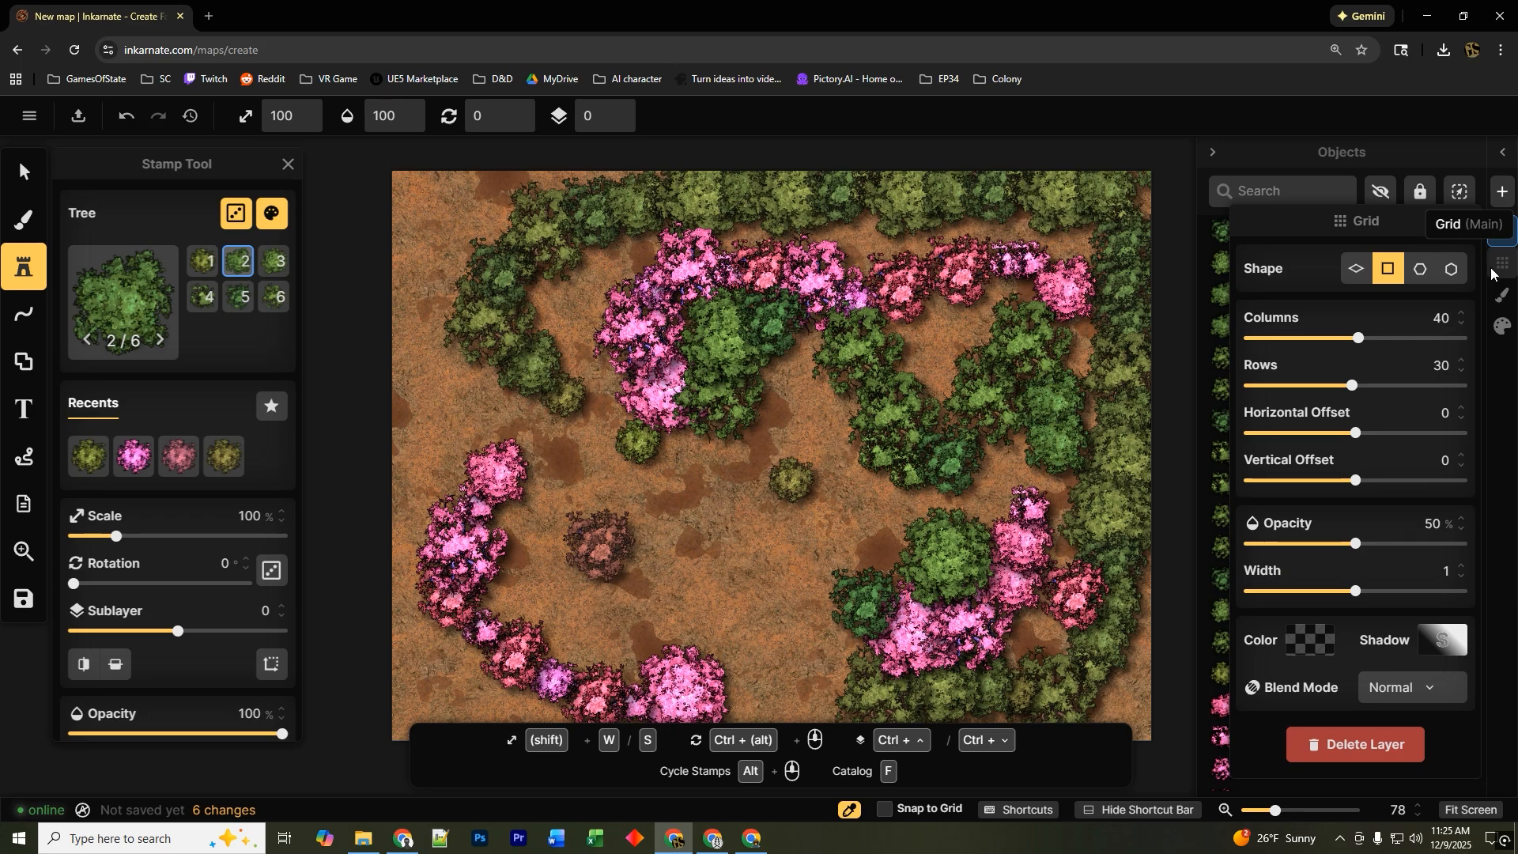
left_click(1502, 152)
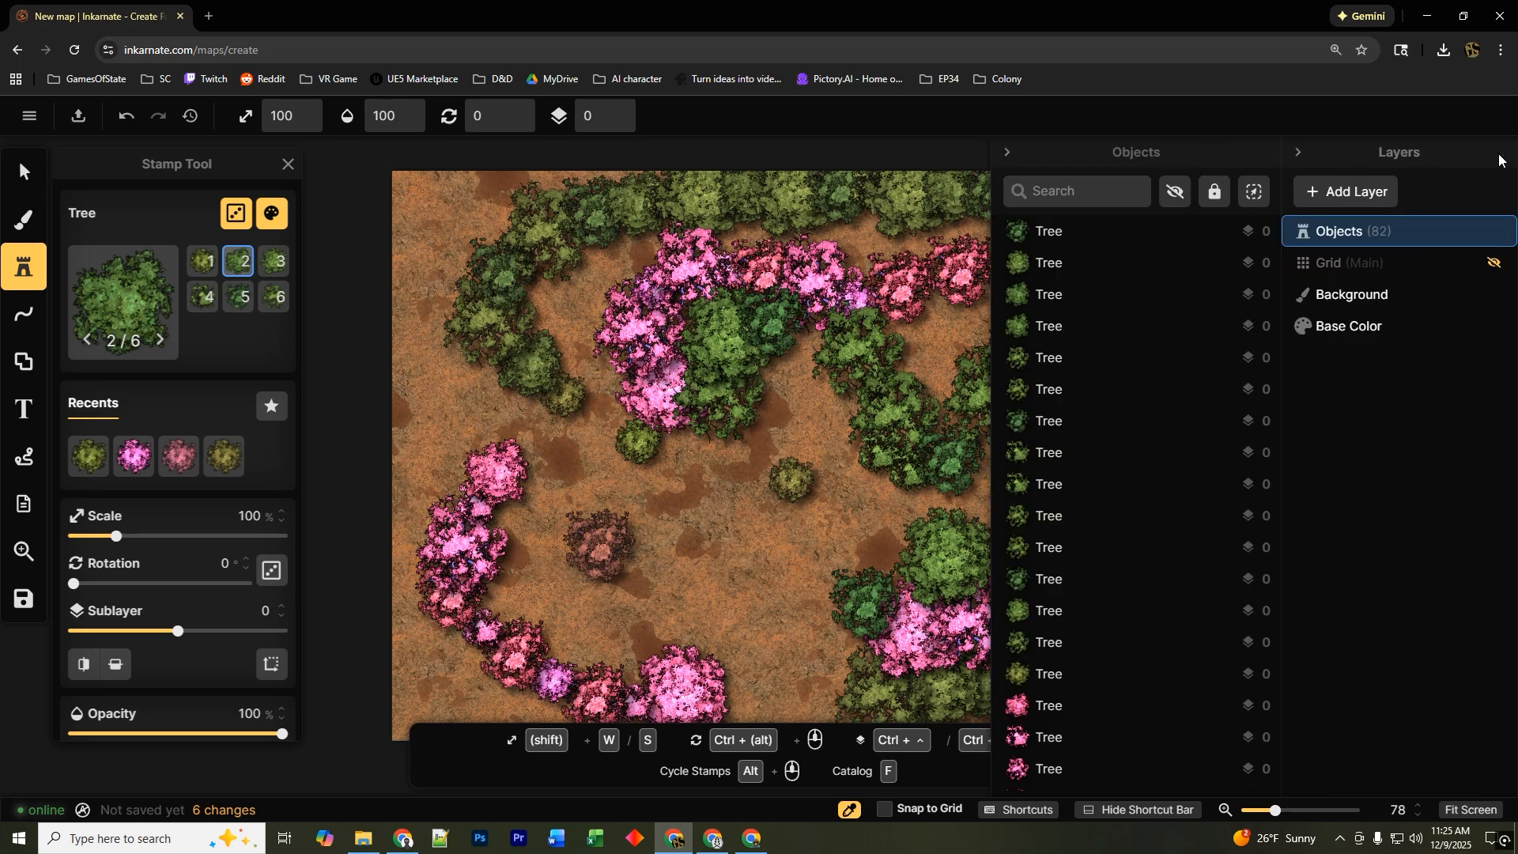
left_click(1496, 264)
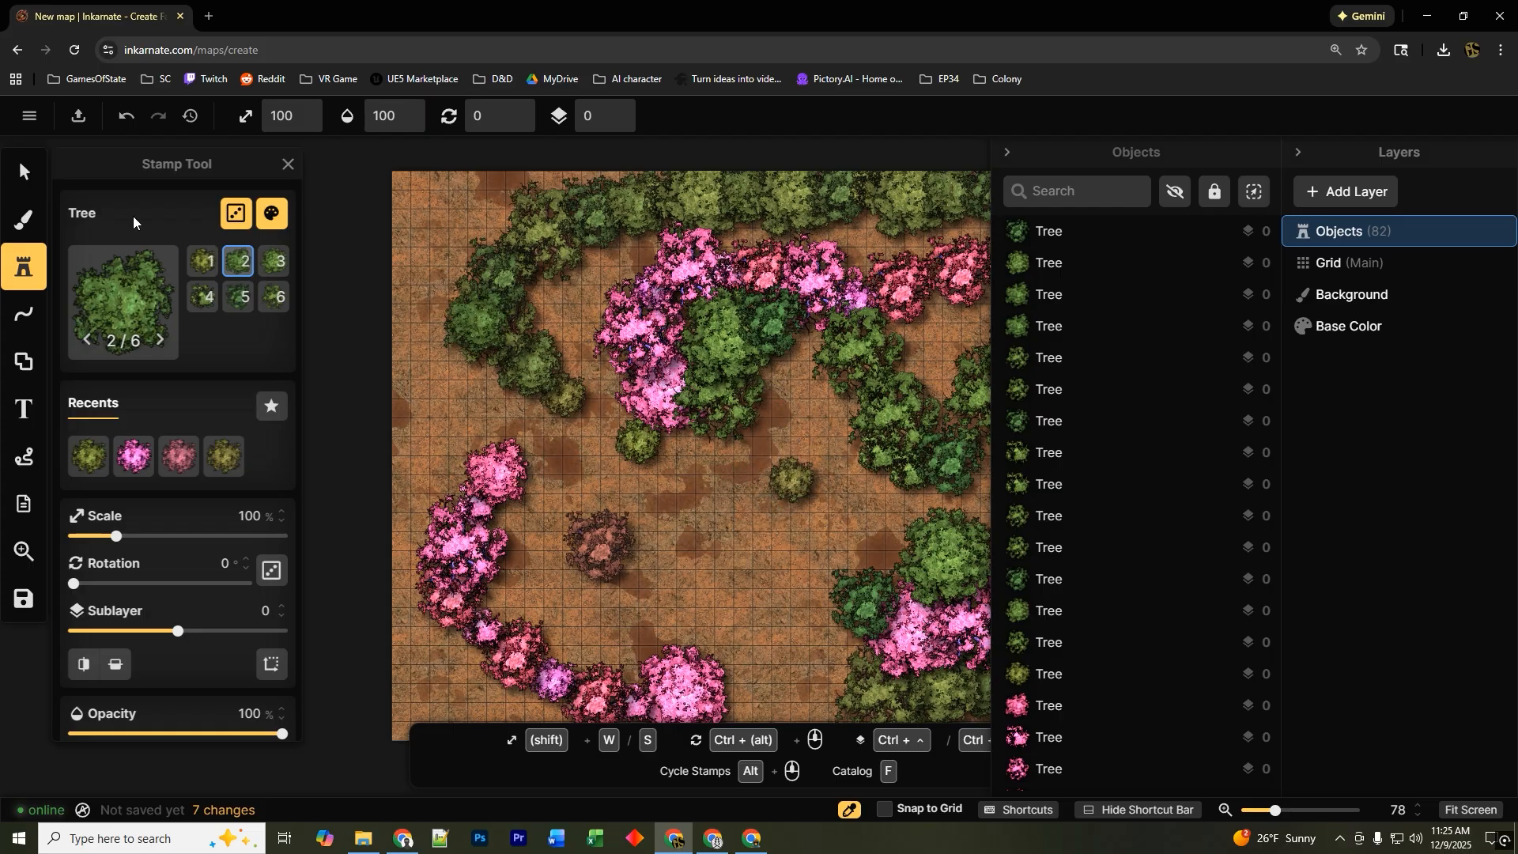
Move the Grid layer above the Objects layer.
left_click(19, 172)
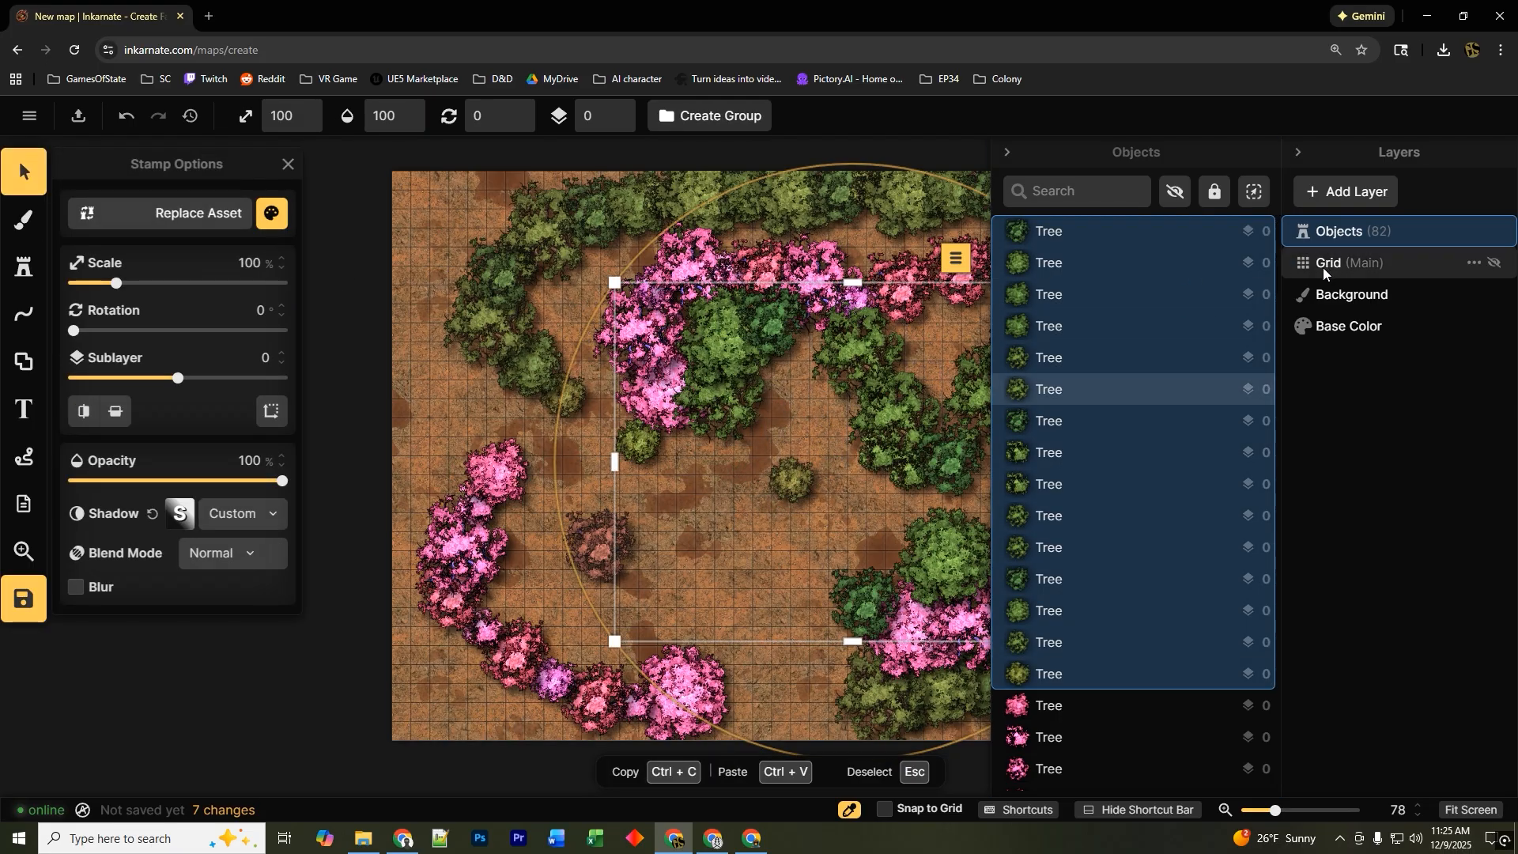
left_click_drag(1322, 267, 1319, 227)
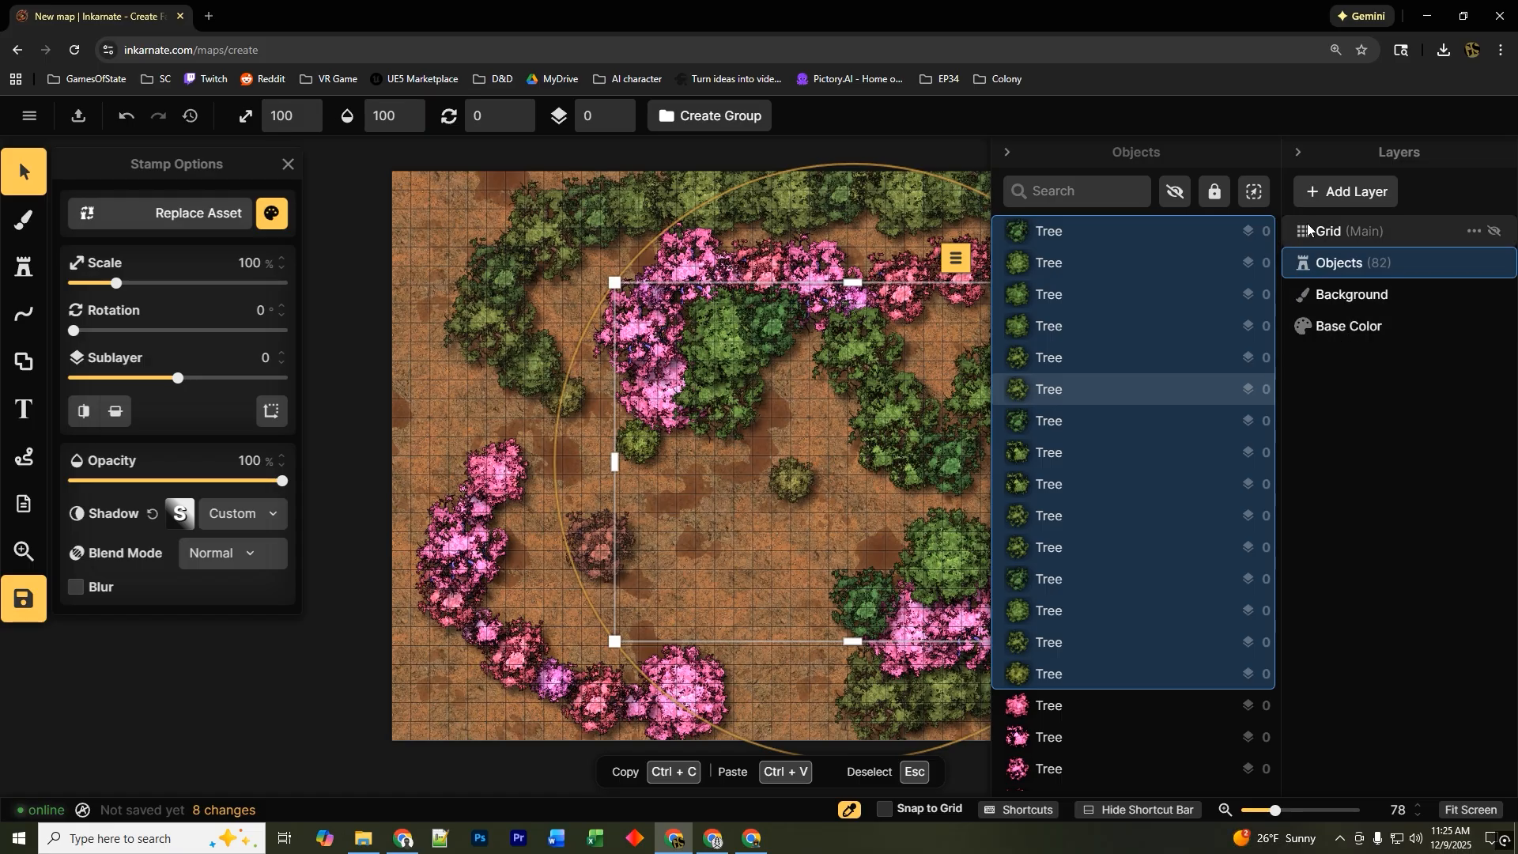
Add a new object layer and rename it House.
left_click(1316, 198)
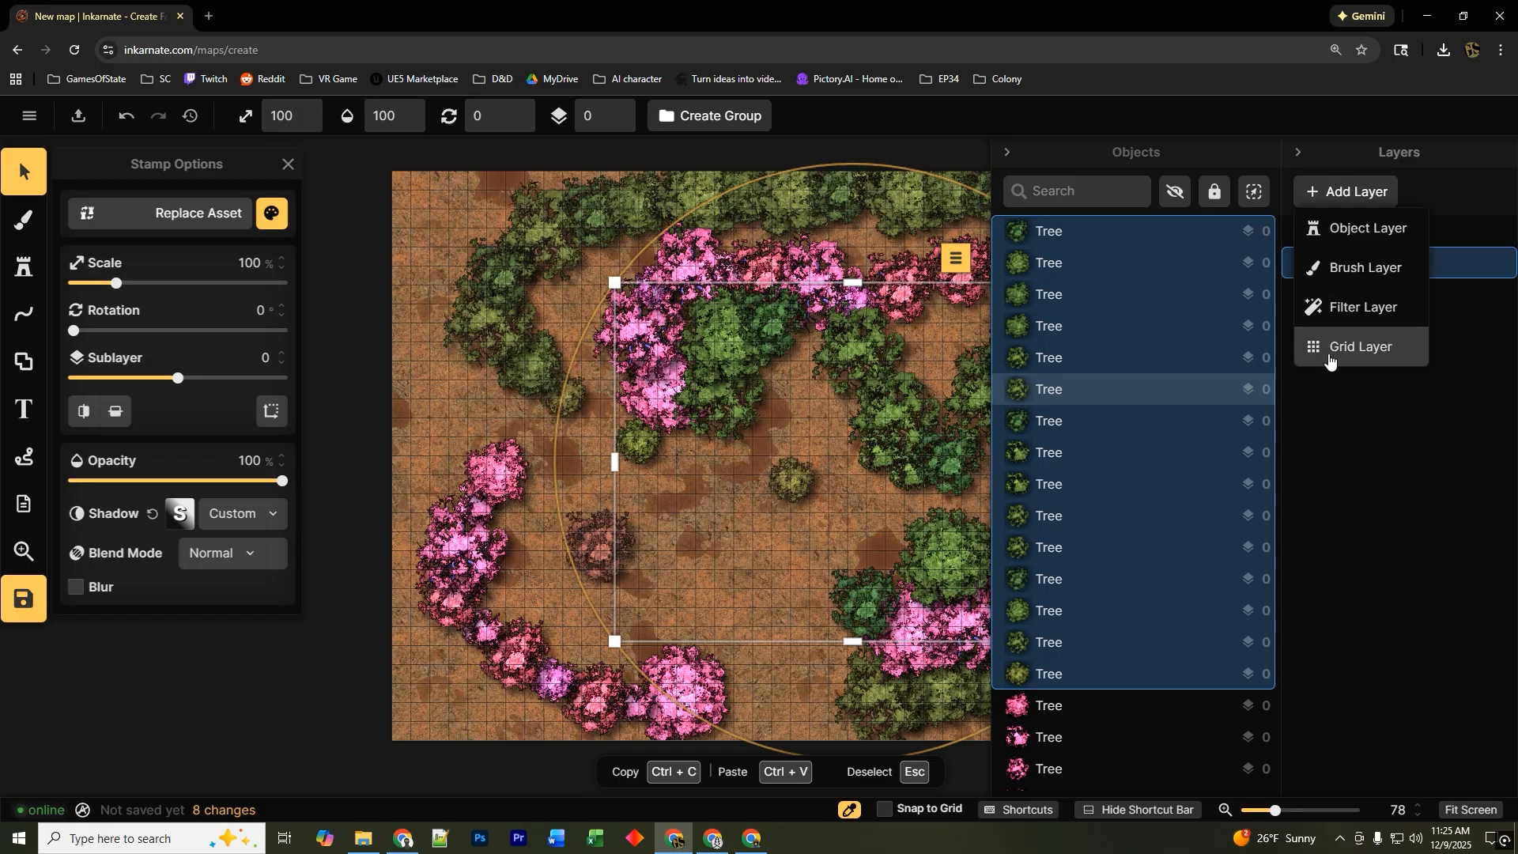
left_click(1352, 242)
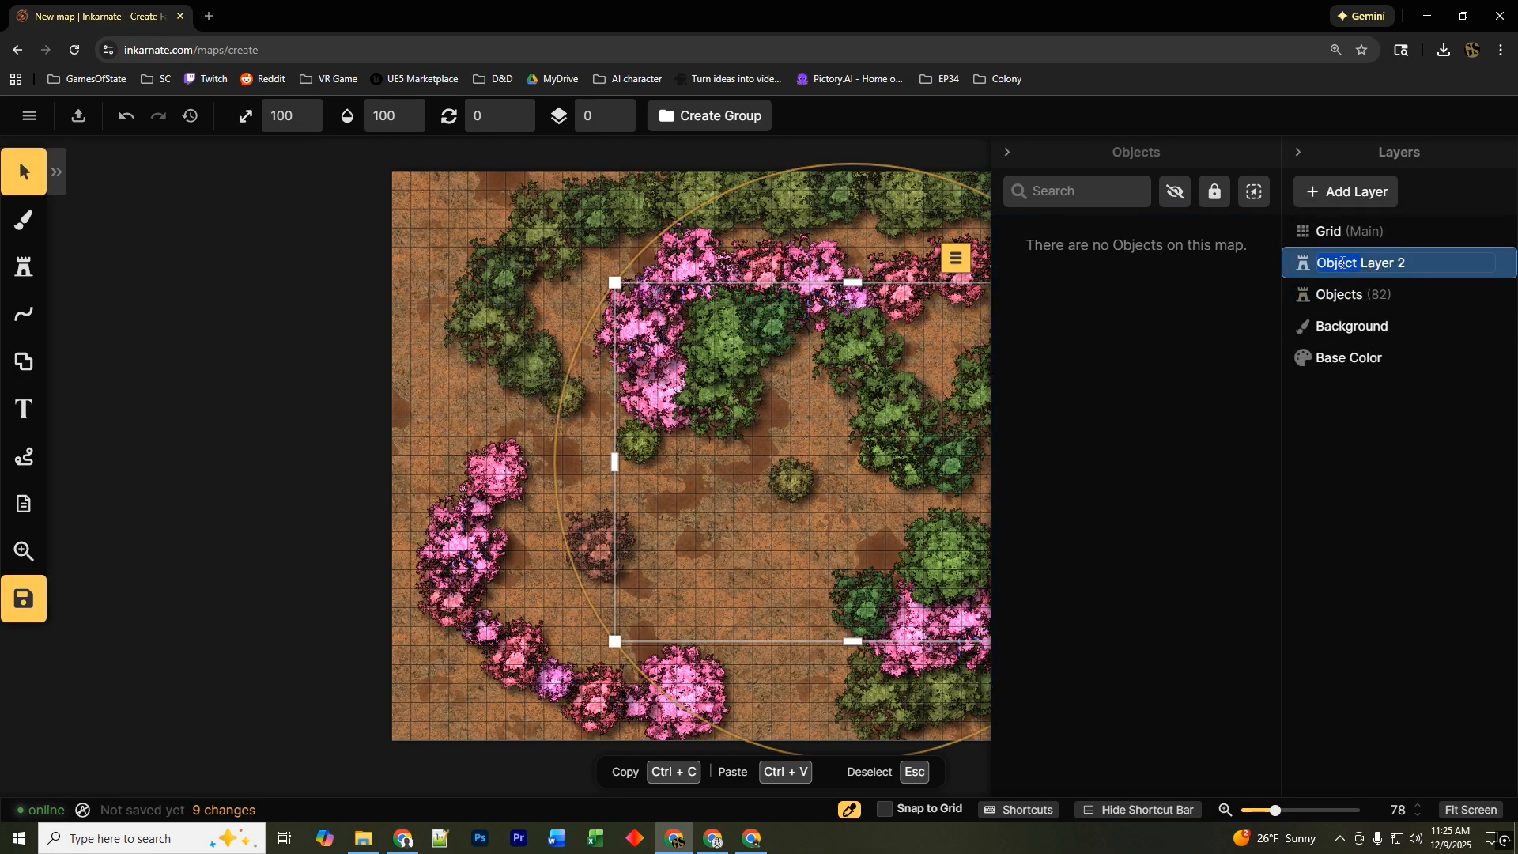
mouse_move(1408, 263)
left_mouse_down()
mouse_move(1333, 267)
mouse_move(1389, 263)
left_mouse_up()
type("House")
key("Delete")
key("Delete")
key("Delete")
key("Delete")
key("Delete")
key("Delete")
key("Delete")
key("Delete")
key("Delete")
key("Delete")
key("Delete")
key("Delete")
key("Delete")
key("Delete")
Browse the Fantasy Battlemaps stamp catalog for a building asset, then close it.
left_click(24, 268)
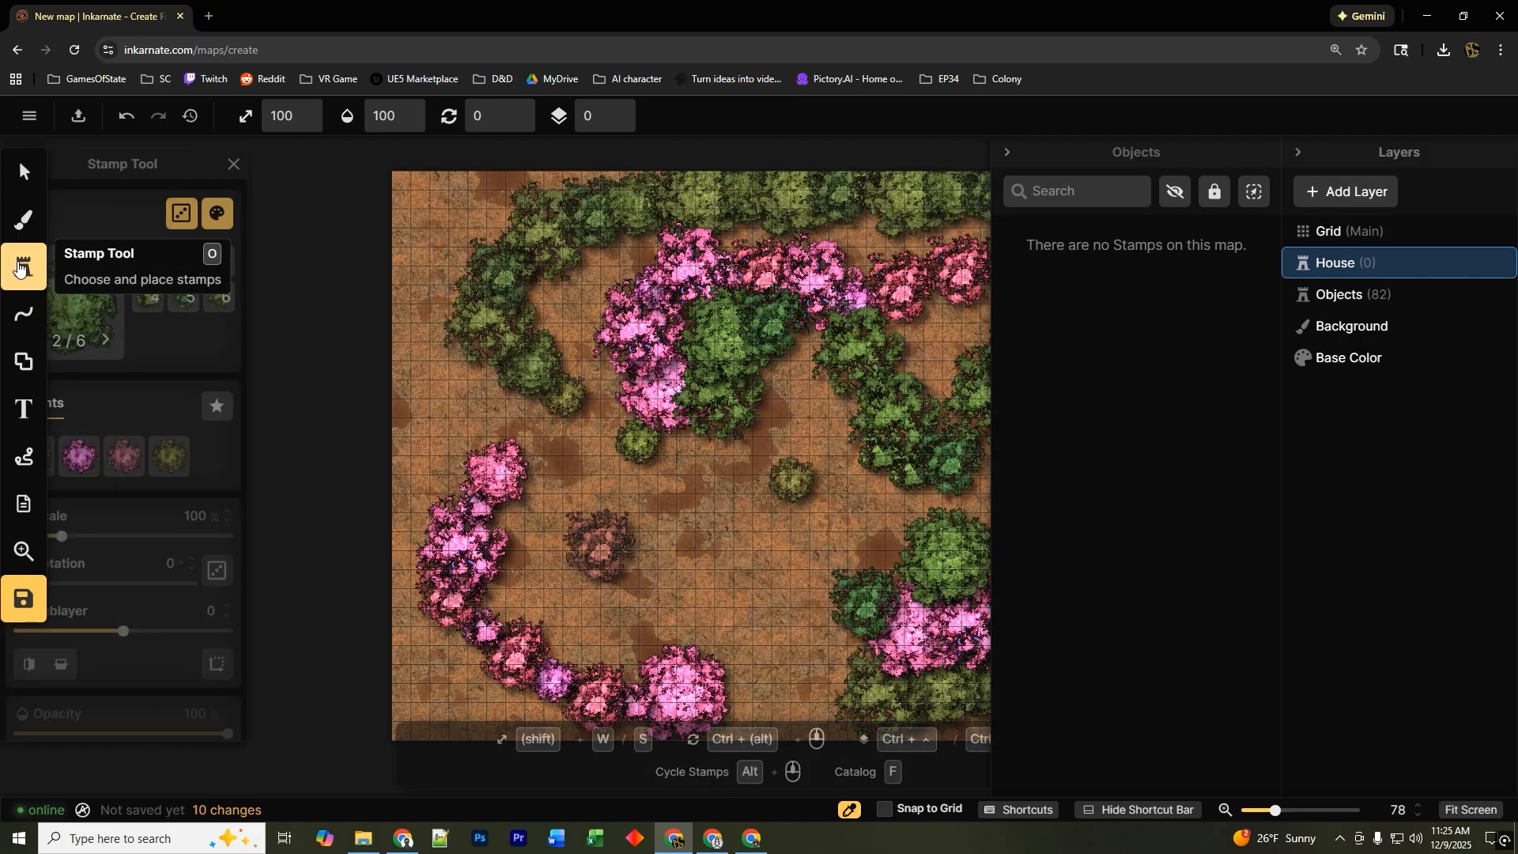
left_click(117, 357)
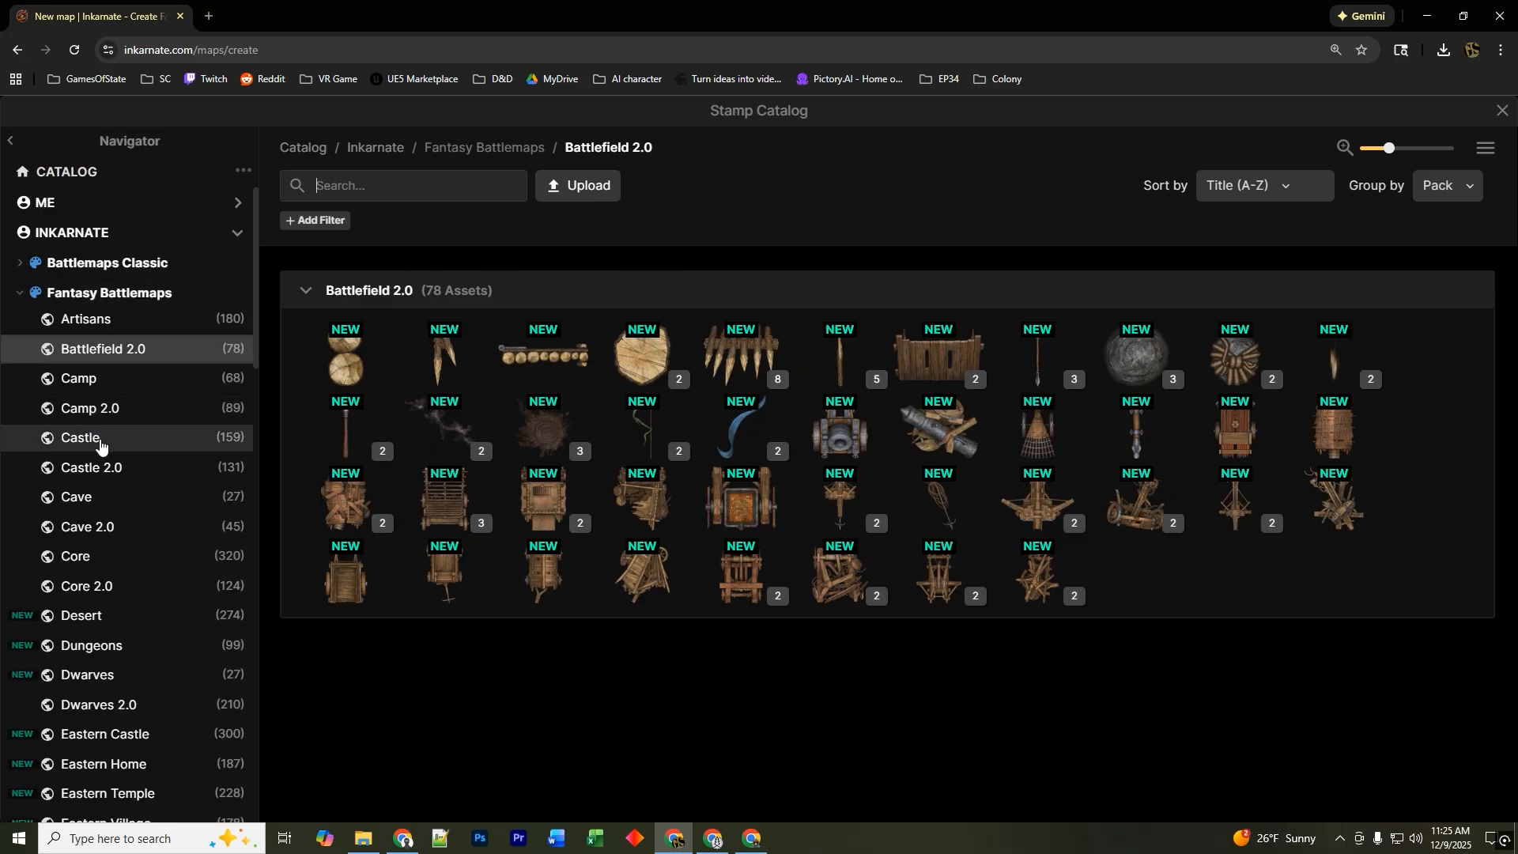
scroll(100, 445, "down", 4)
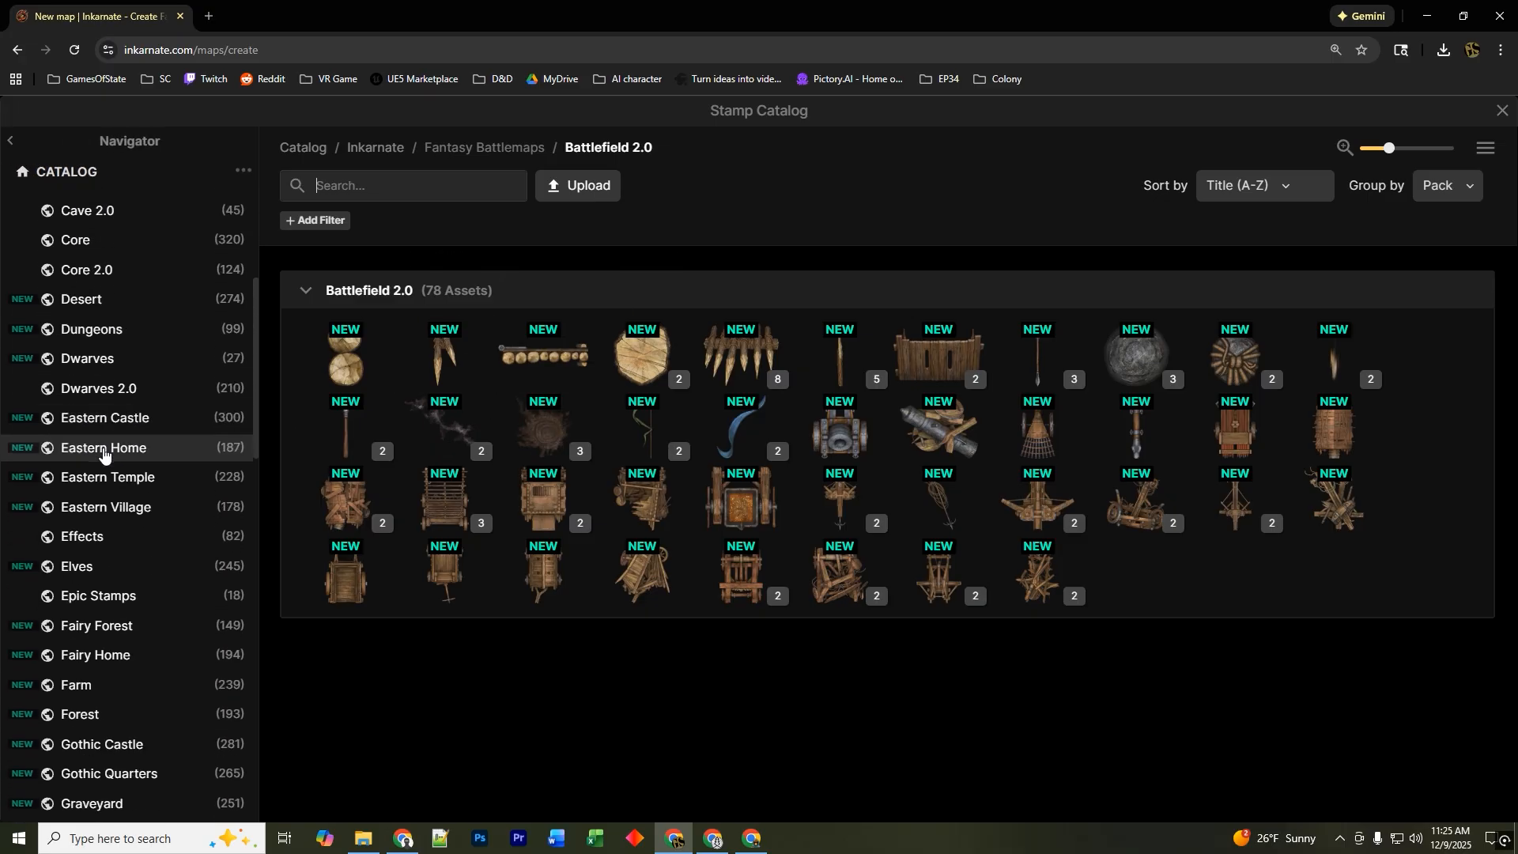
scroll(105, 442, "down", 3)
scroll(103, 439, "up", 7)
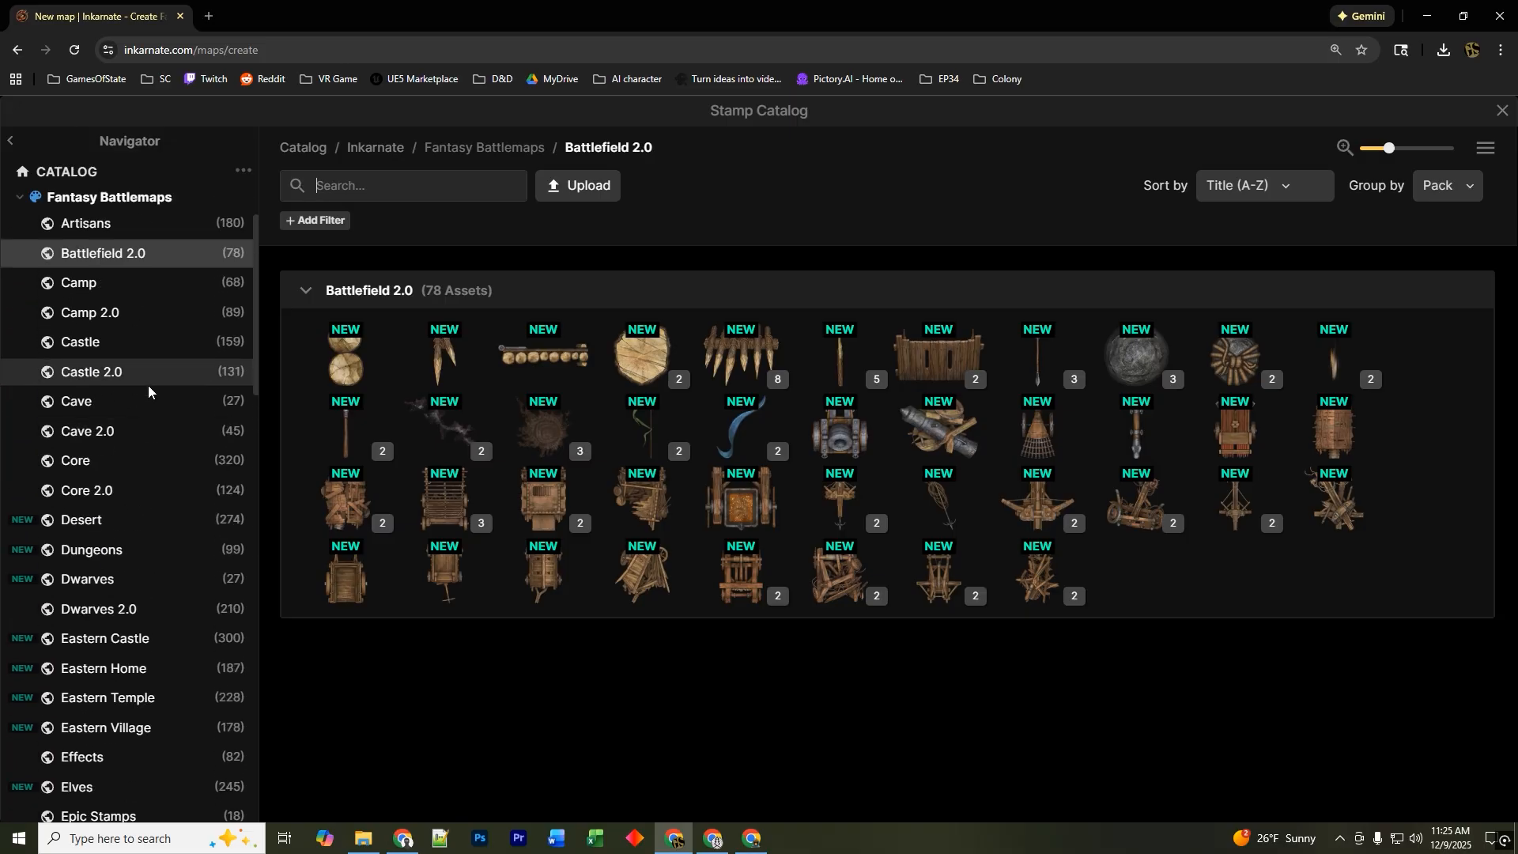
left_click(1503, 110)
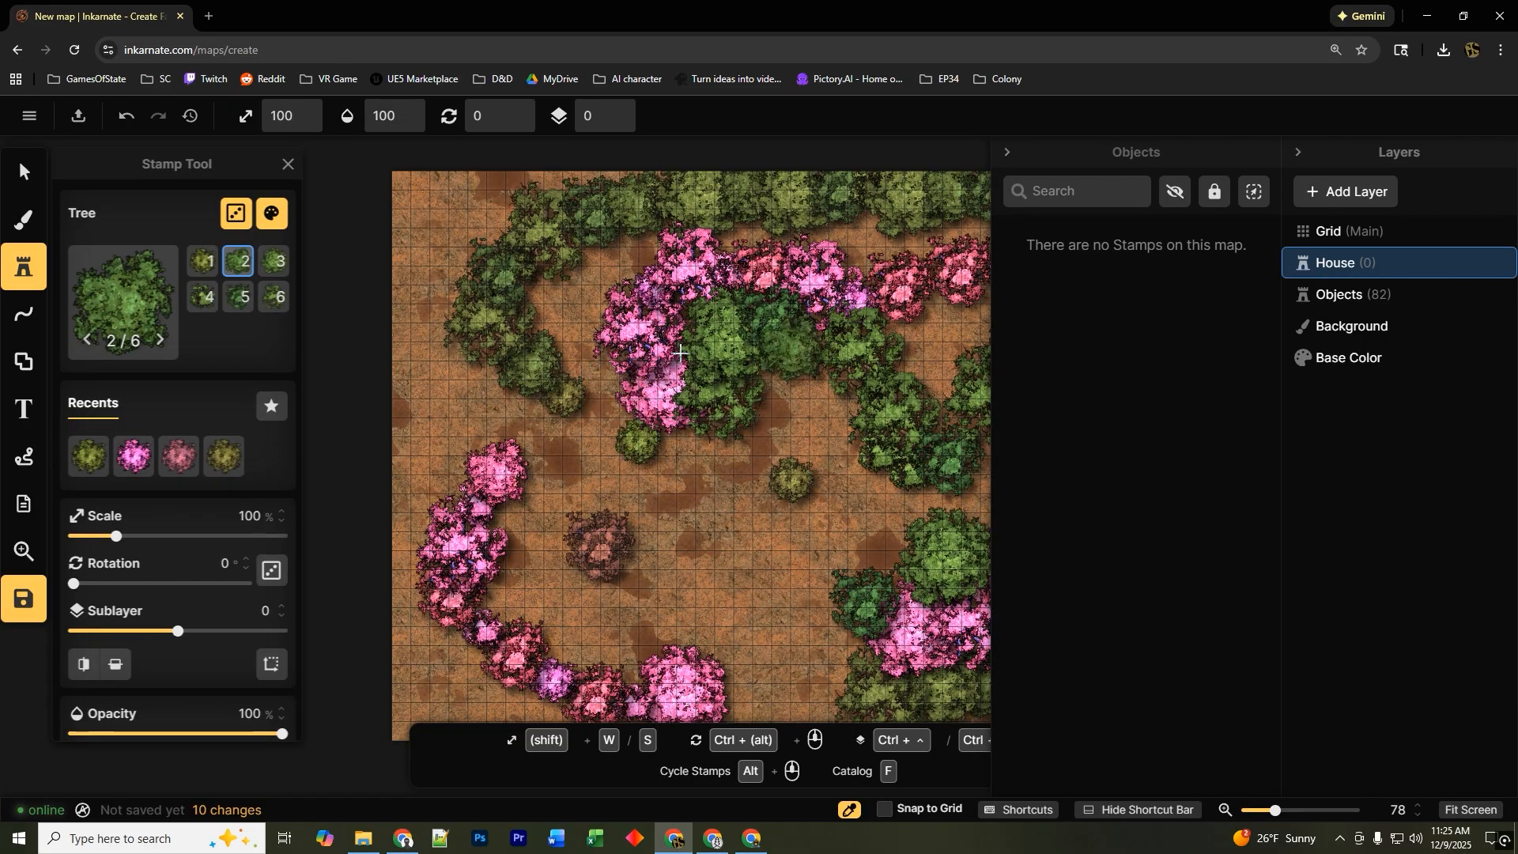
Draw a rectangular Brick Wall outline in the lower-middle clearing and move the House layer above the Grid.
left_click(24, 362)
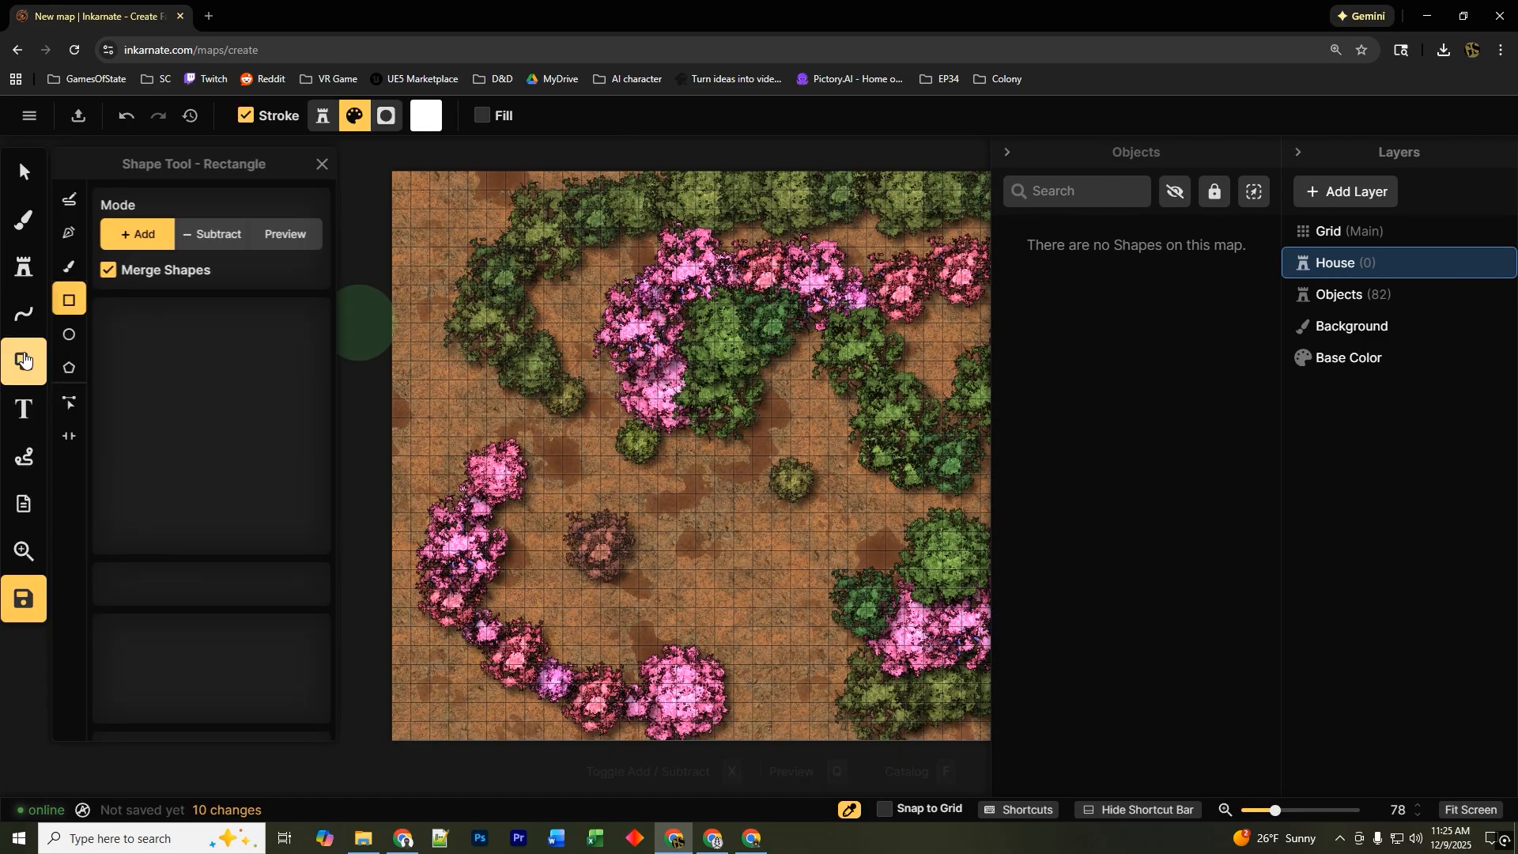
left_click(210, 431)
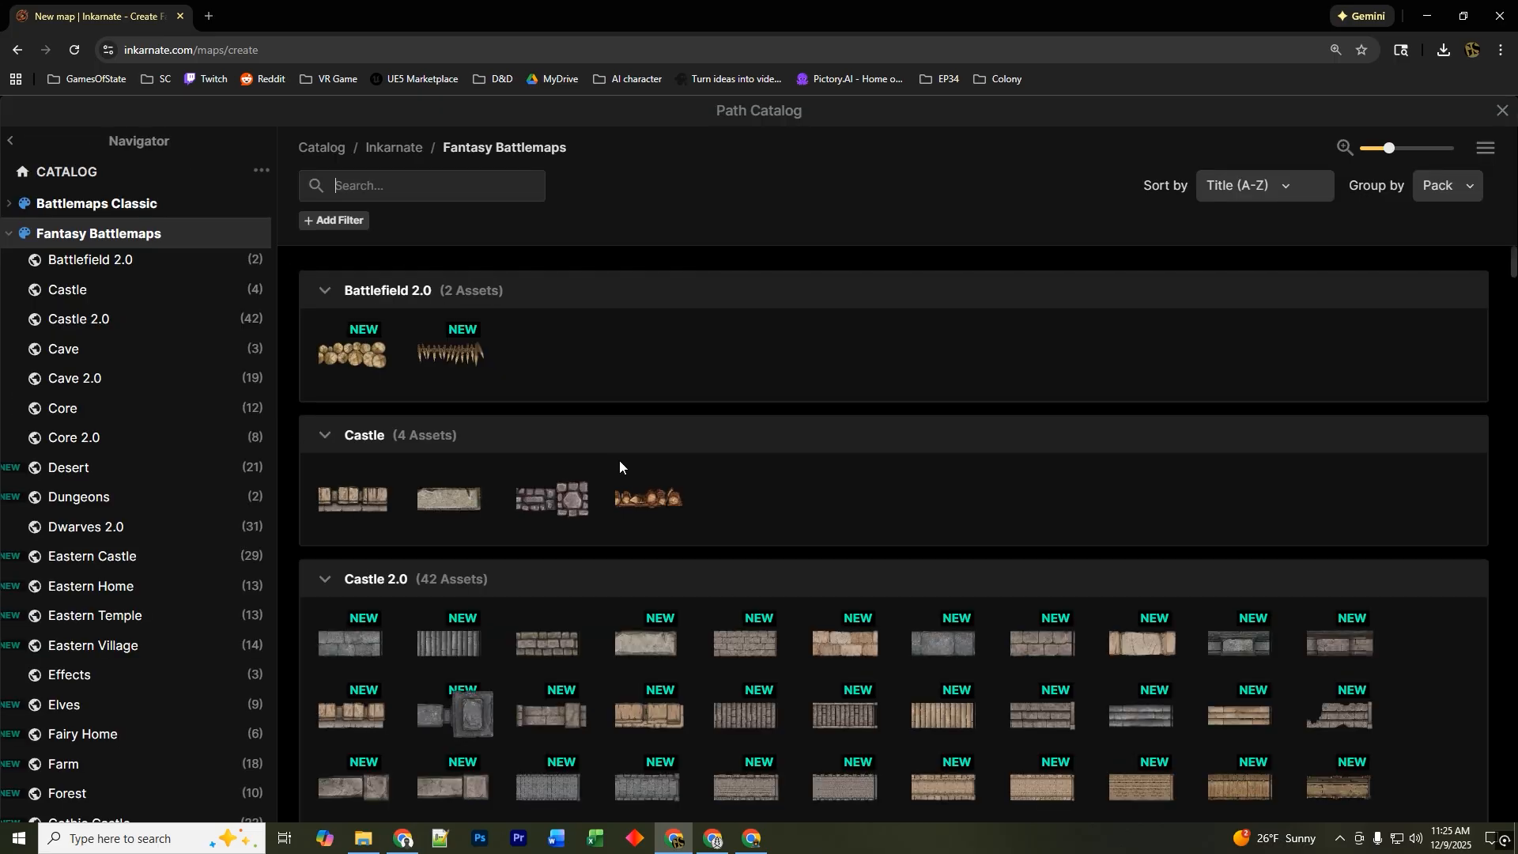
left_click(565, 645)
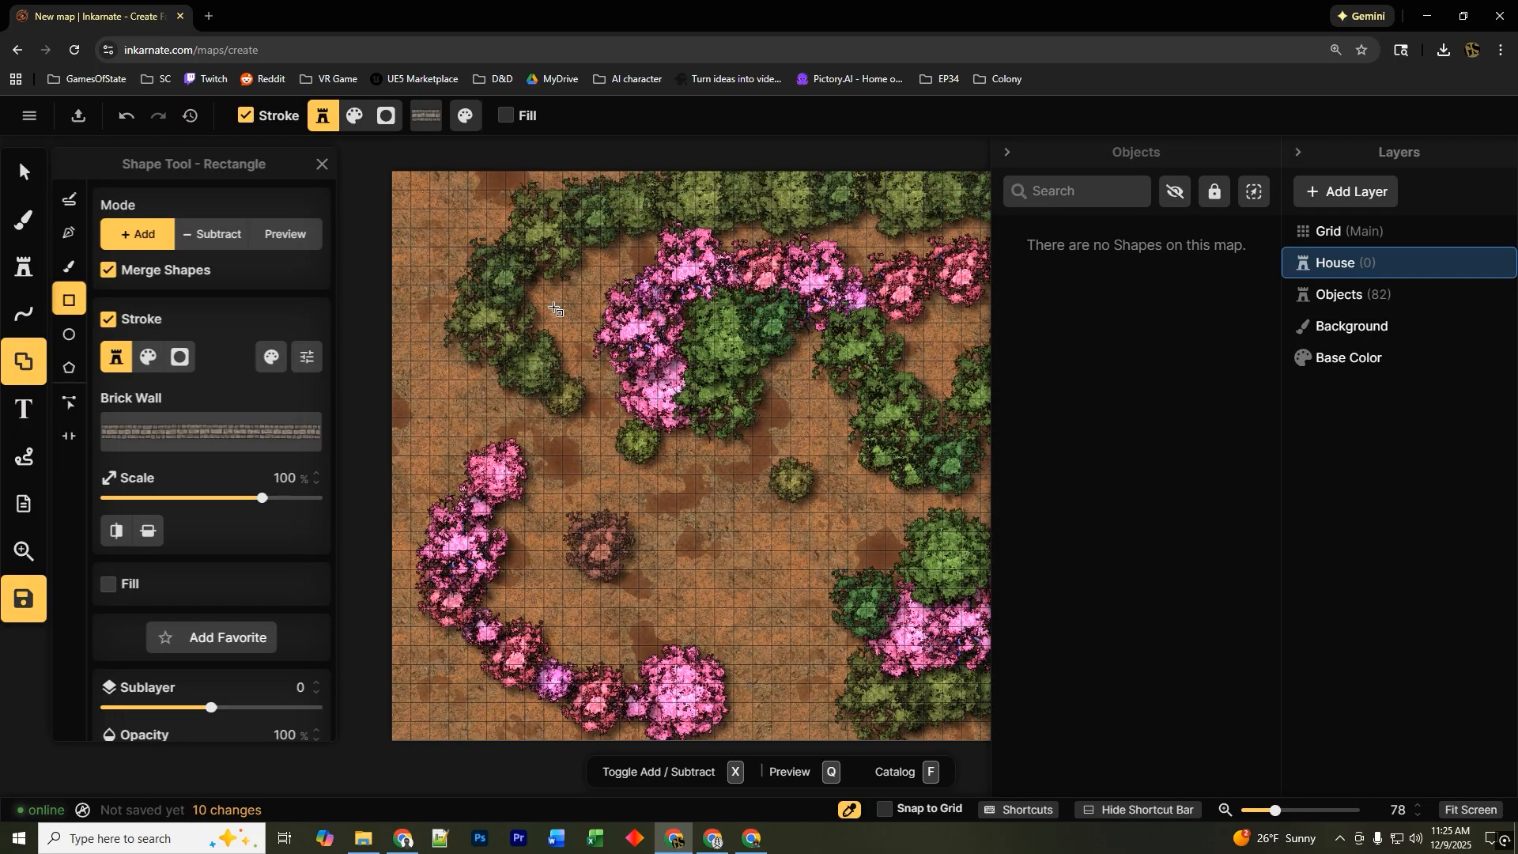
left_click_drag(631, 473, 764, 641)
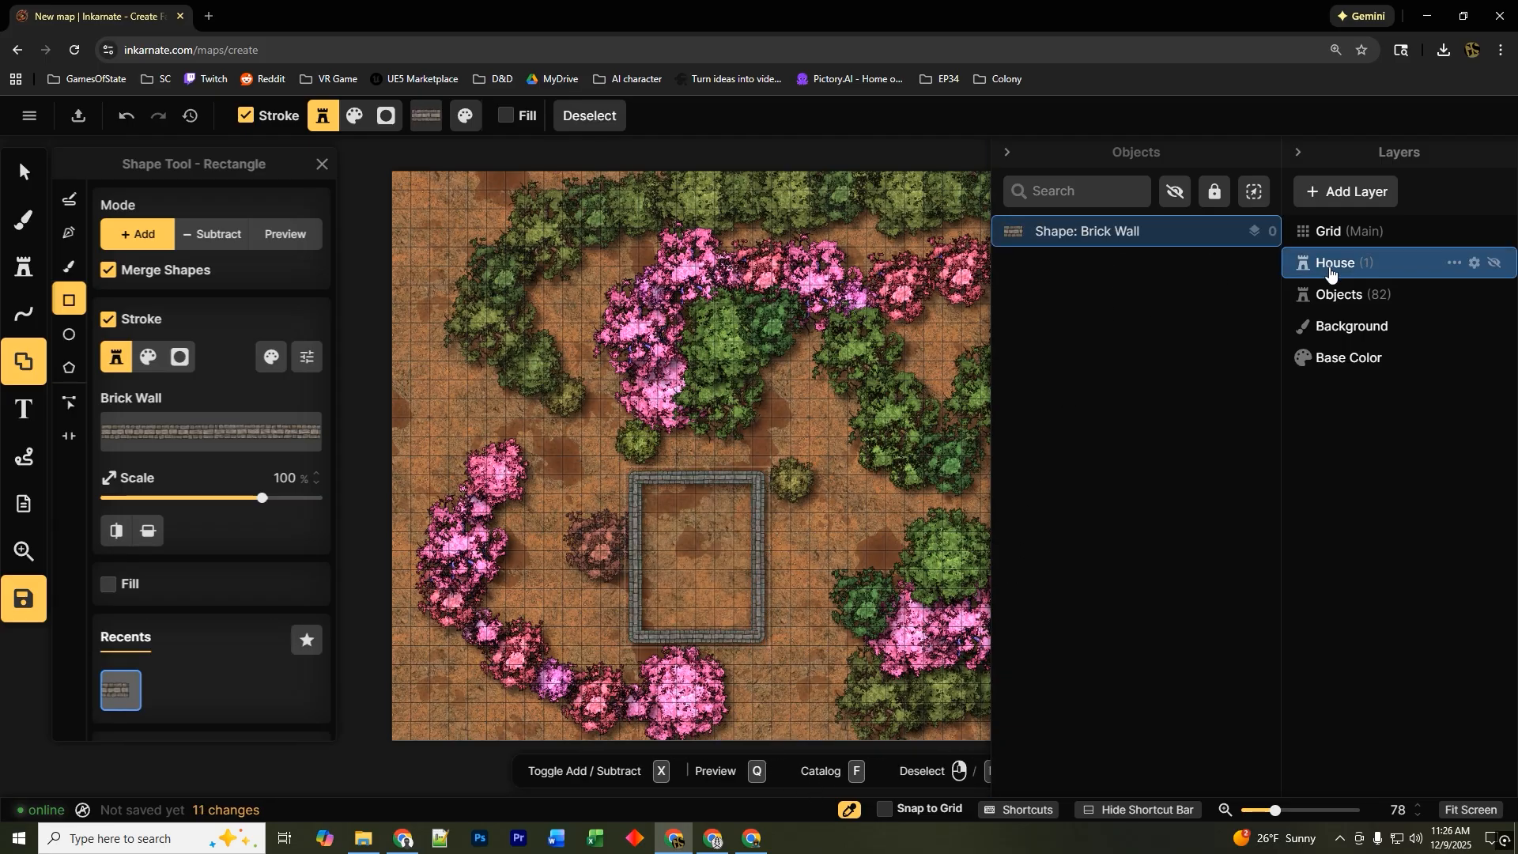
left_click_drag(1334, 268, 1332, 221)
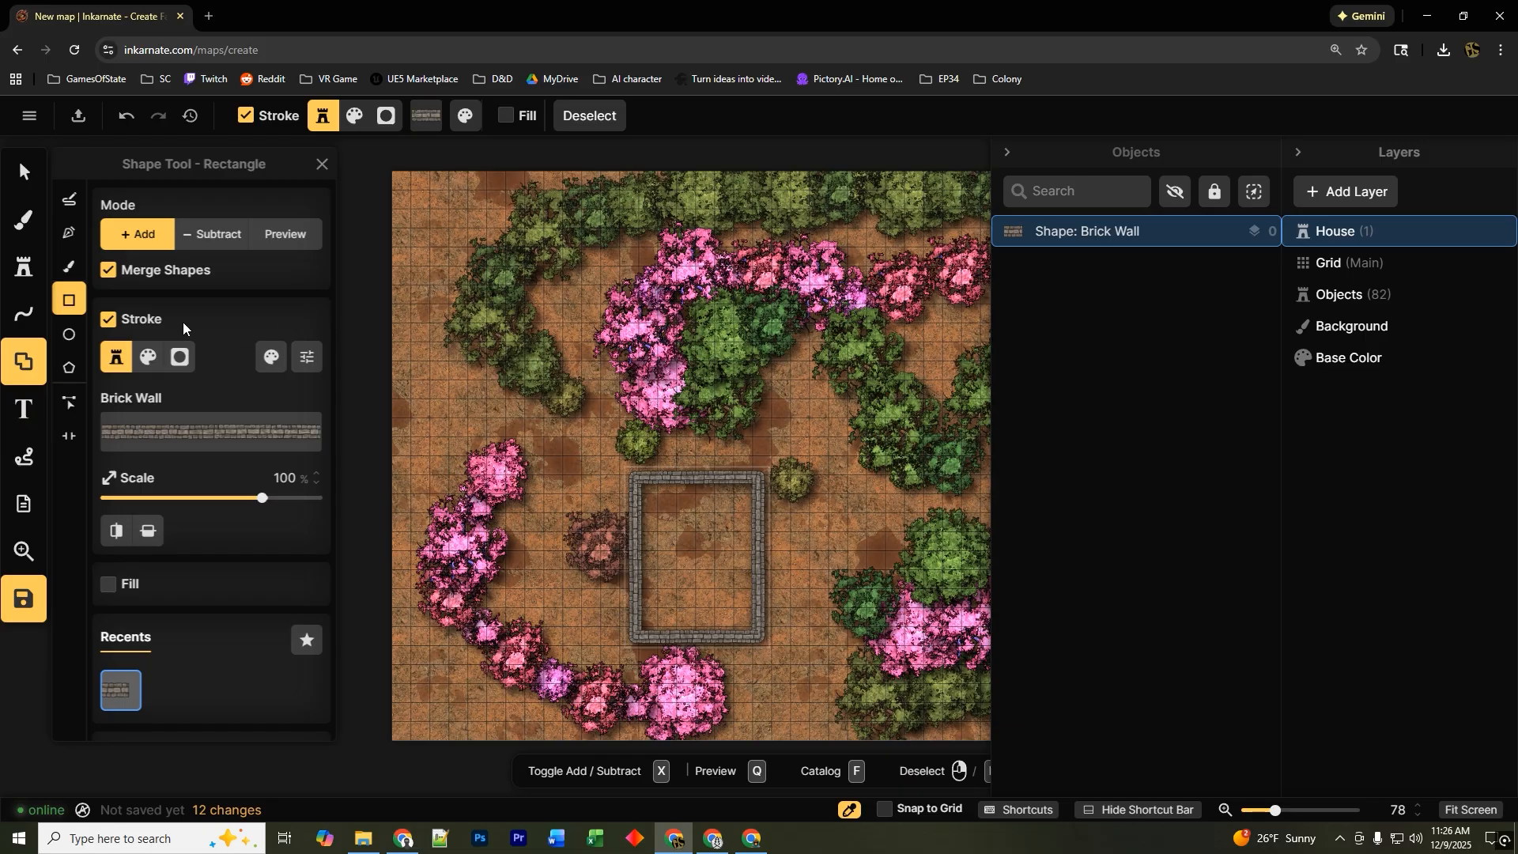
Place a Sewing Cabinet stamp from the Artisans pack inside the brick wall.
left_click(23, 267)
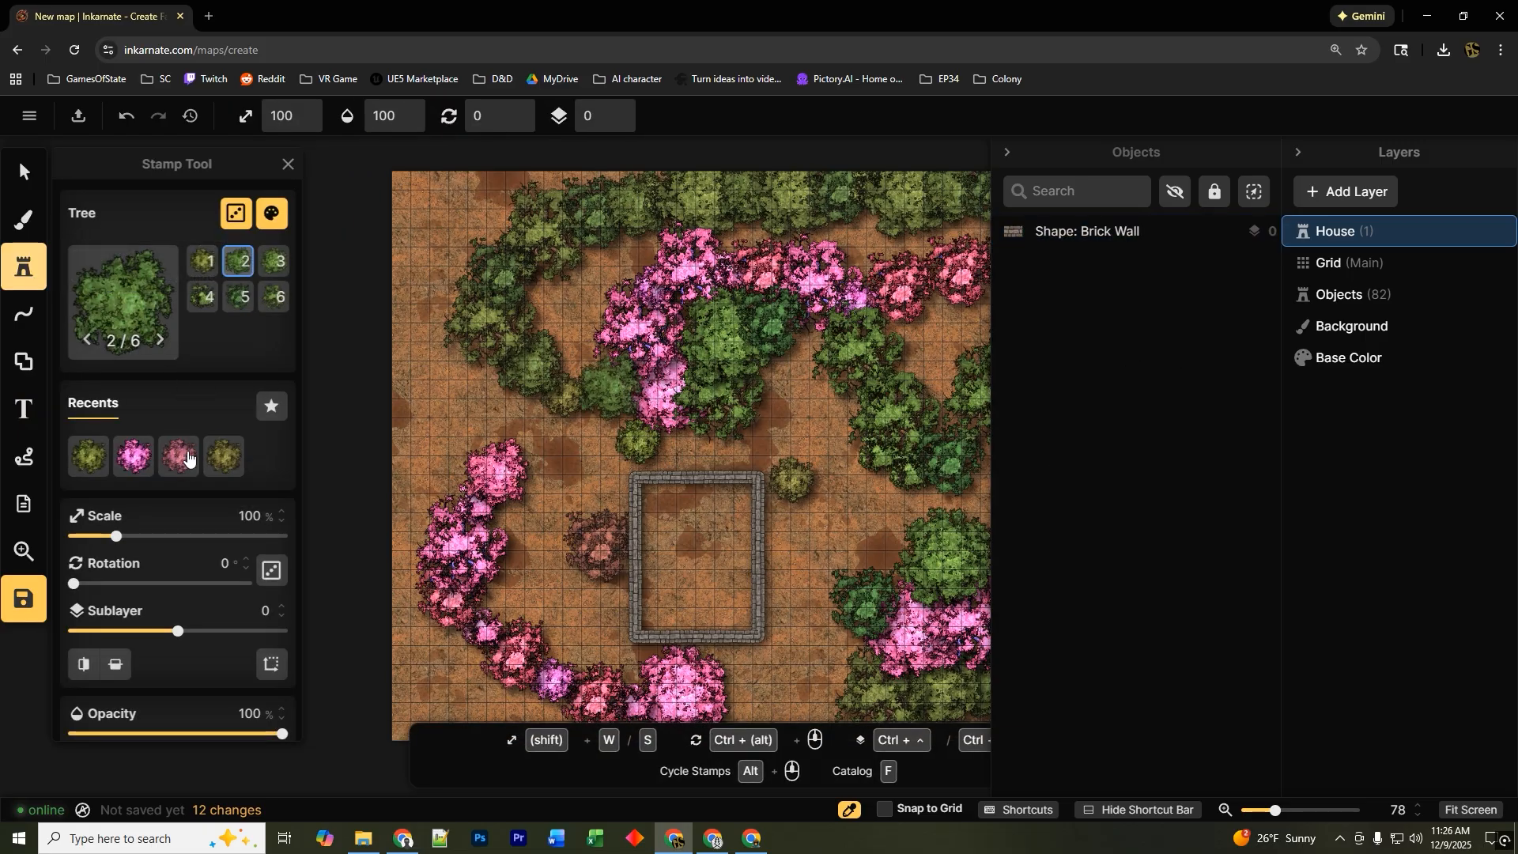
left_click(125, 307)
left_click(114, 320)
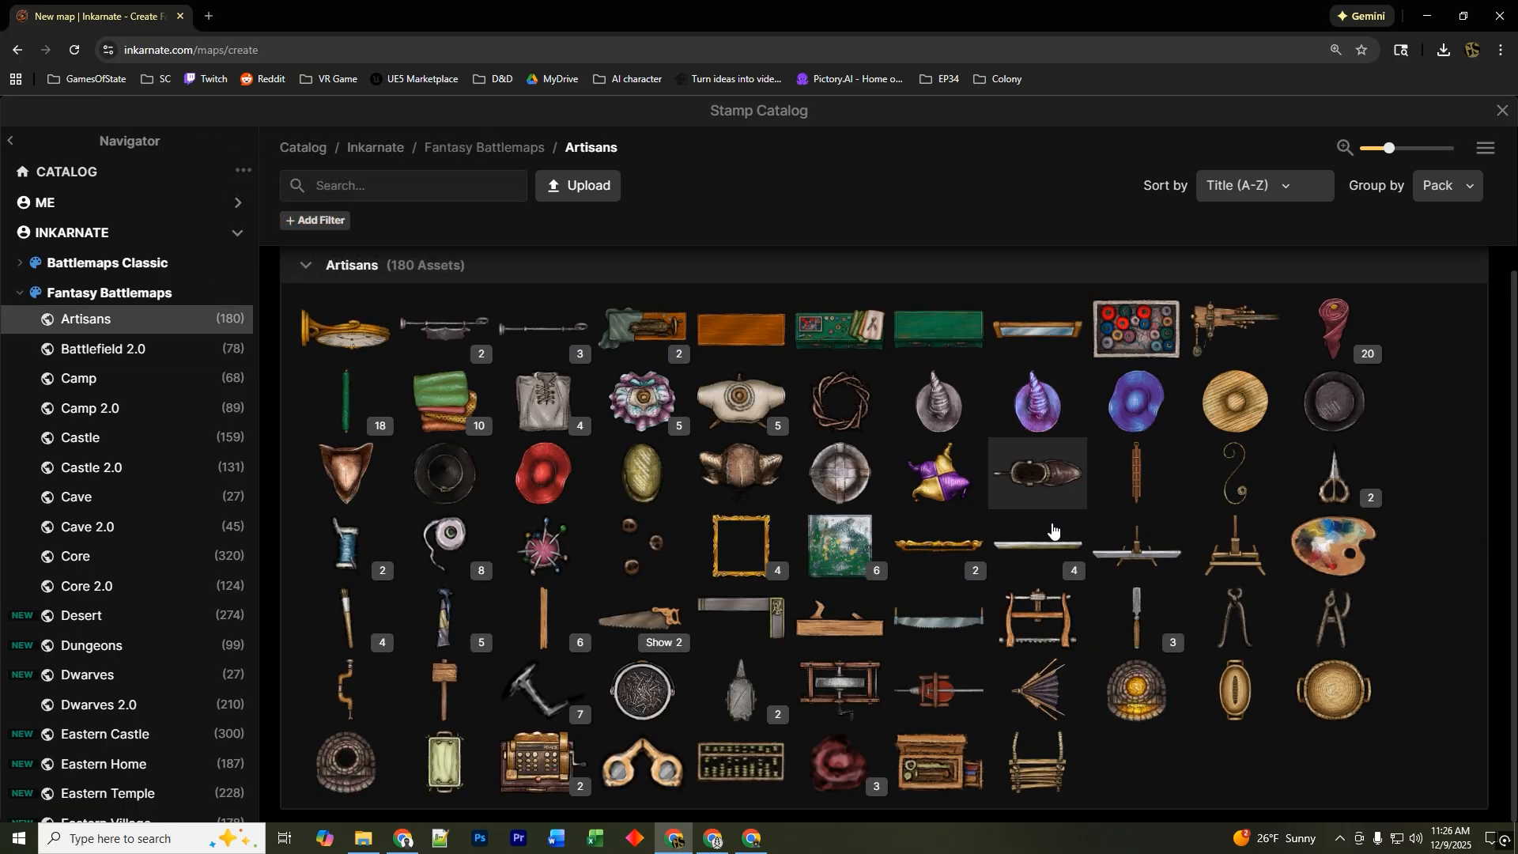
left_click(831, 335)
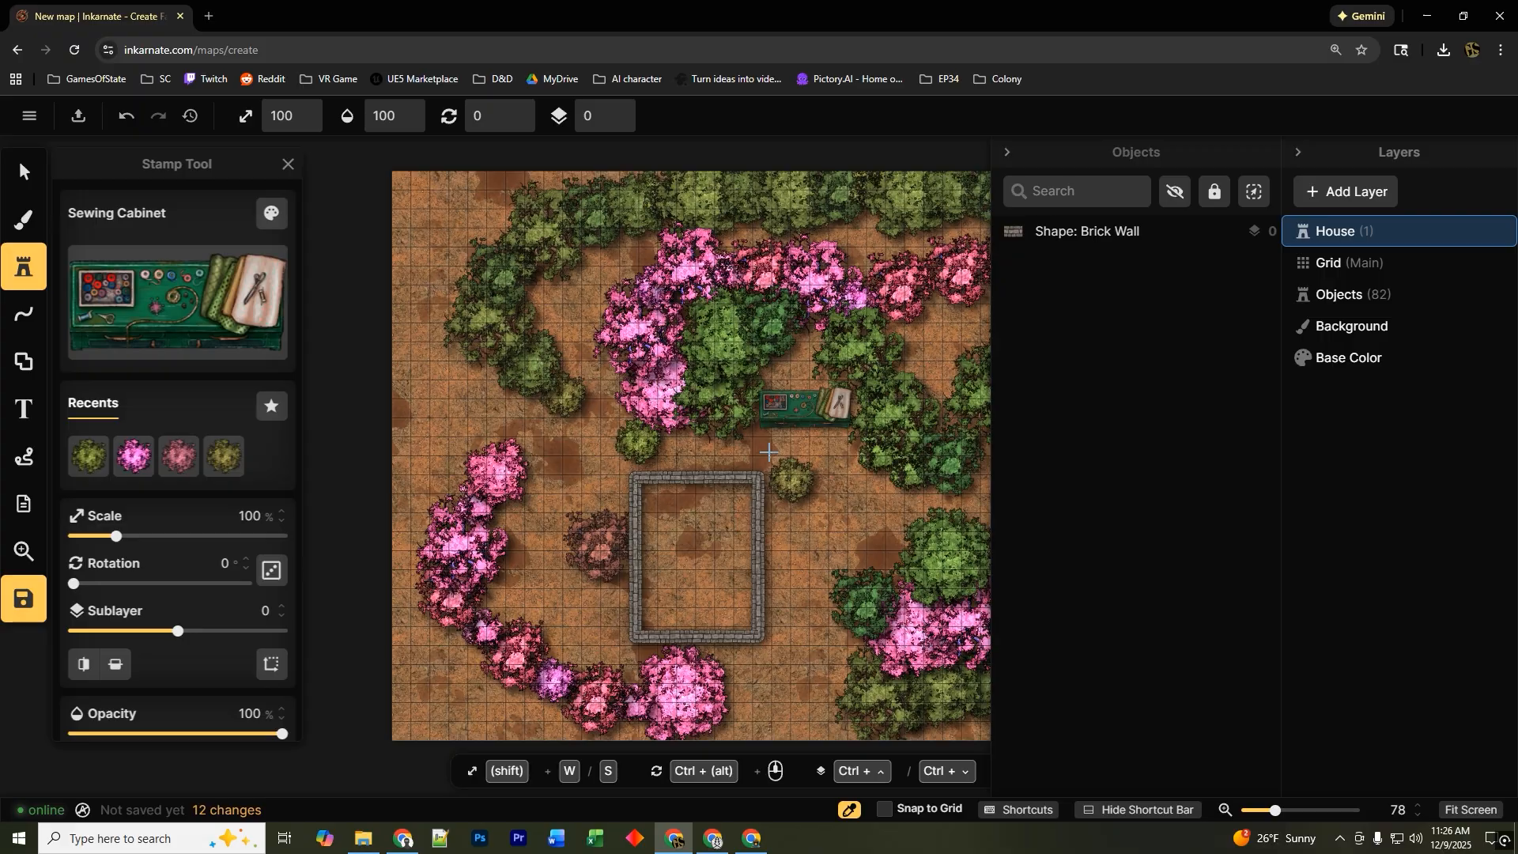
left_click(696, 510)
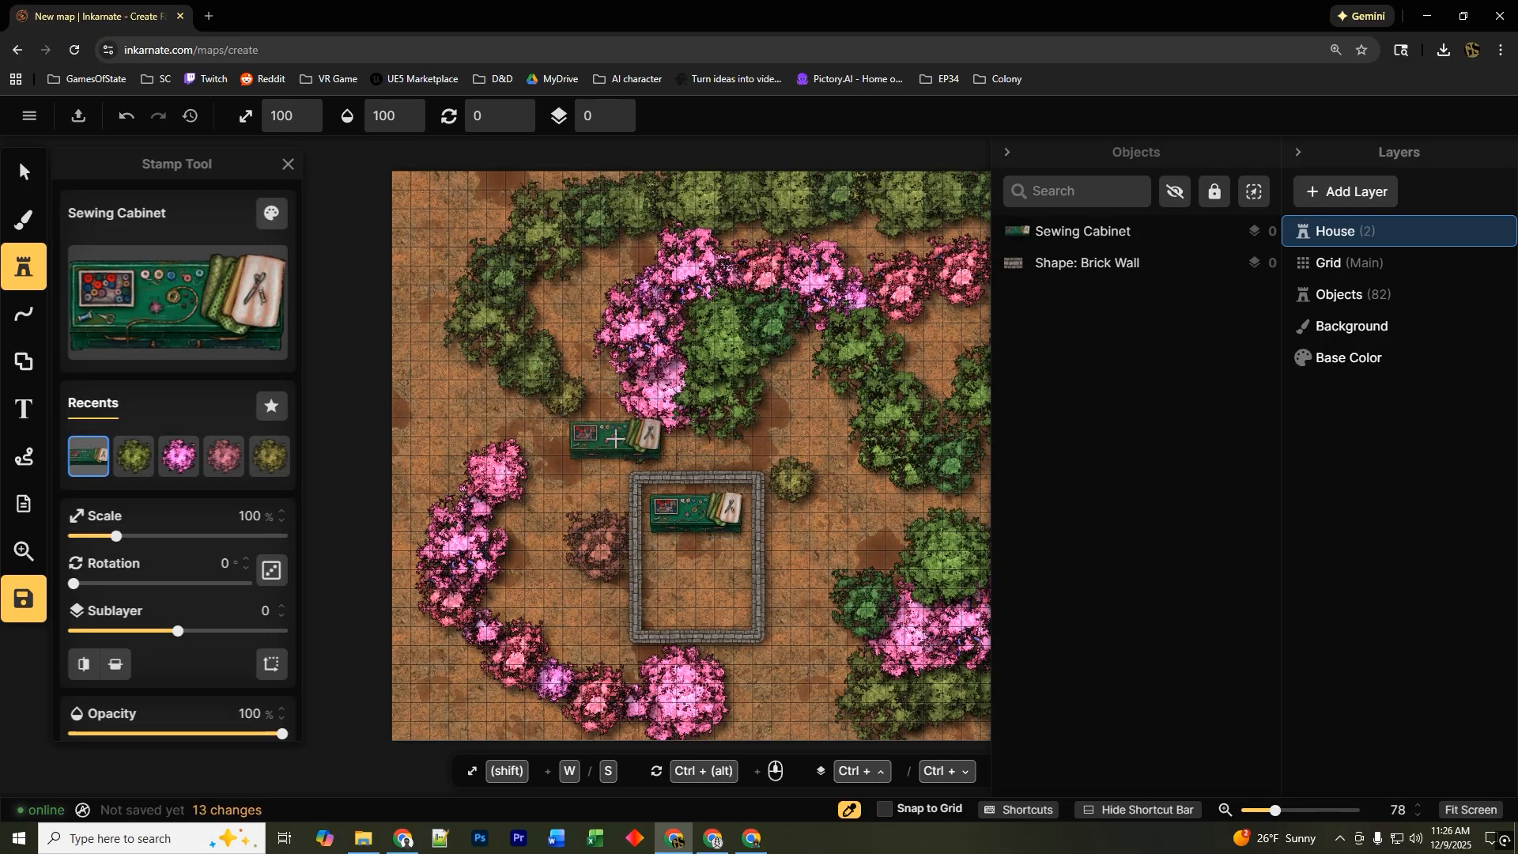
Select the Sewing Cabinet and move it onto the Objects layer.
left_click(23, 172)
left_click(696, 512)
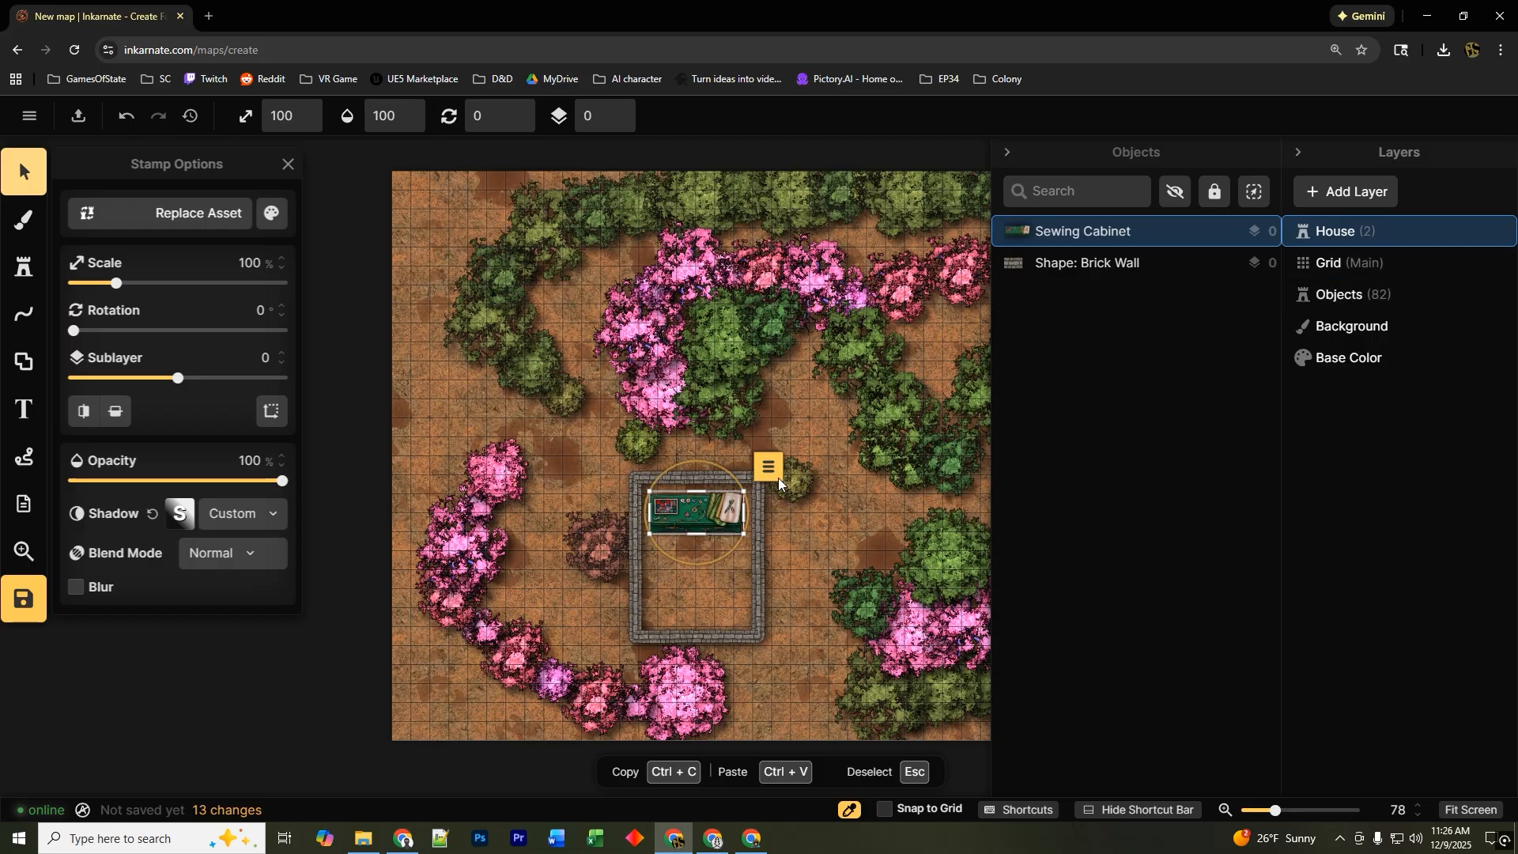
left_click_drag(1059, 233, 1336, 296)
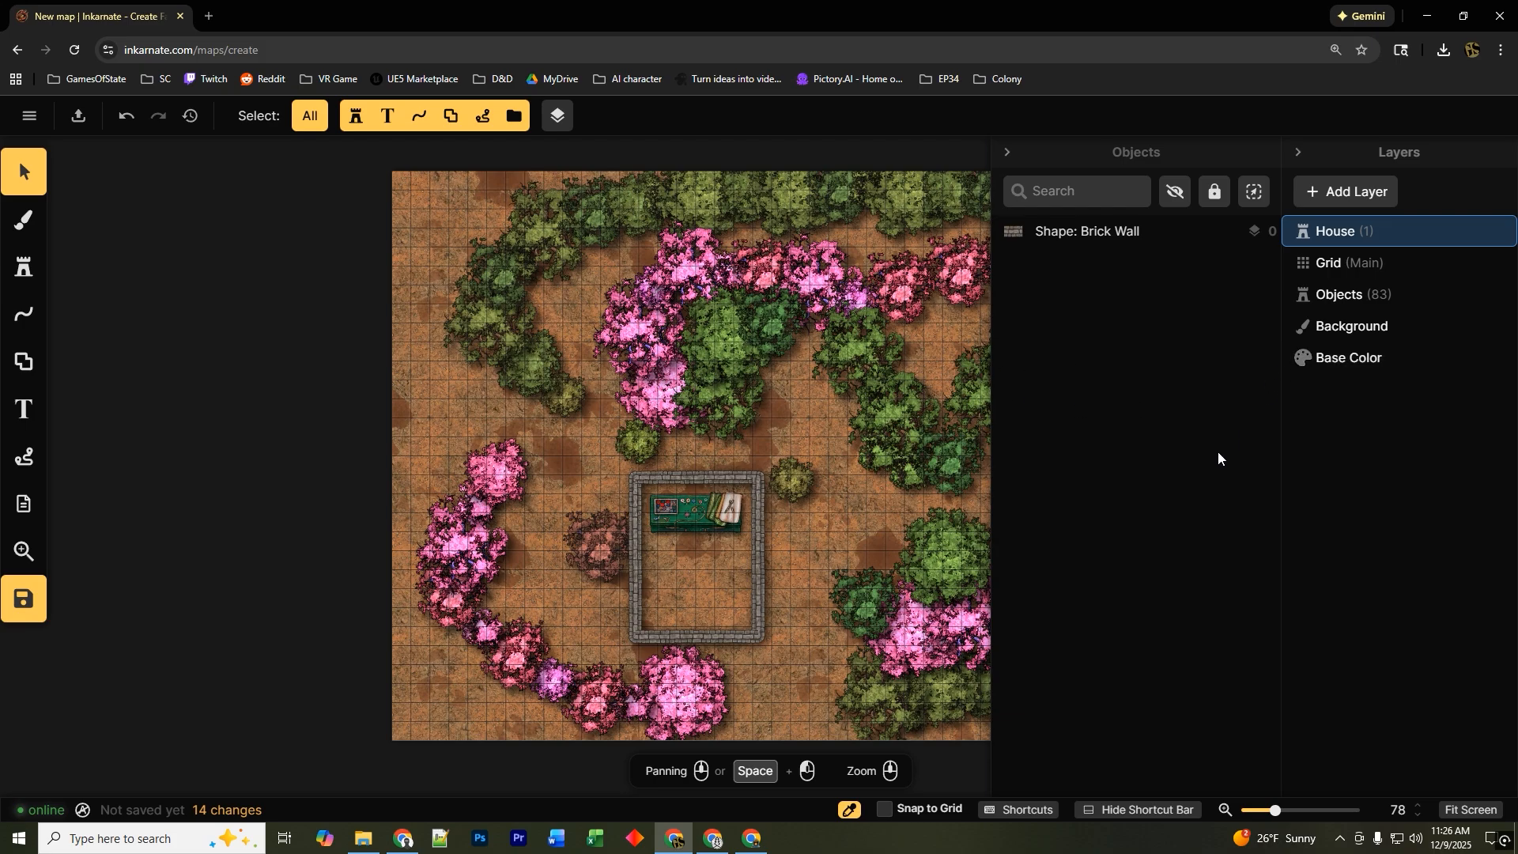
Collapse the Objects and Layers side panels and review the image export settings without exporting.
left_click(1009, 153)
left_click(1299, 155)
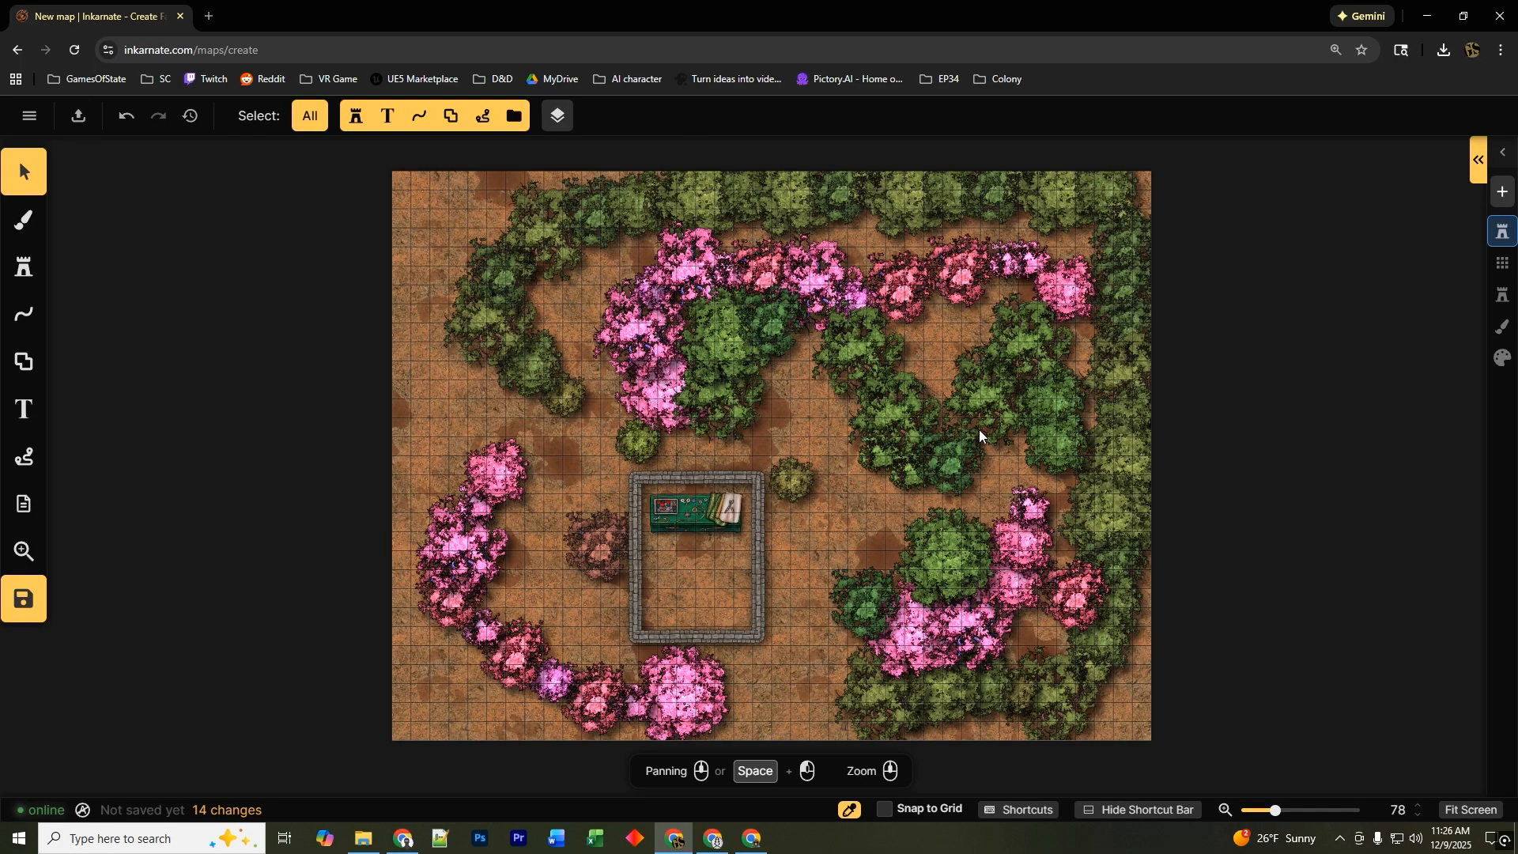
left_click(79, 117)
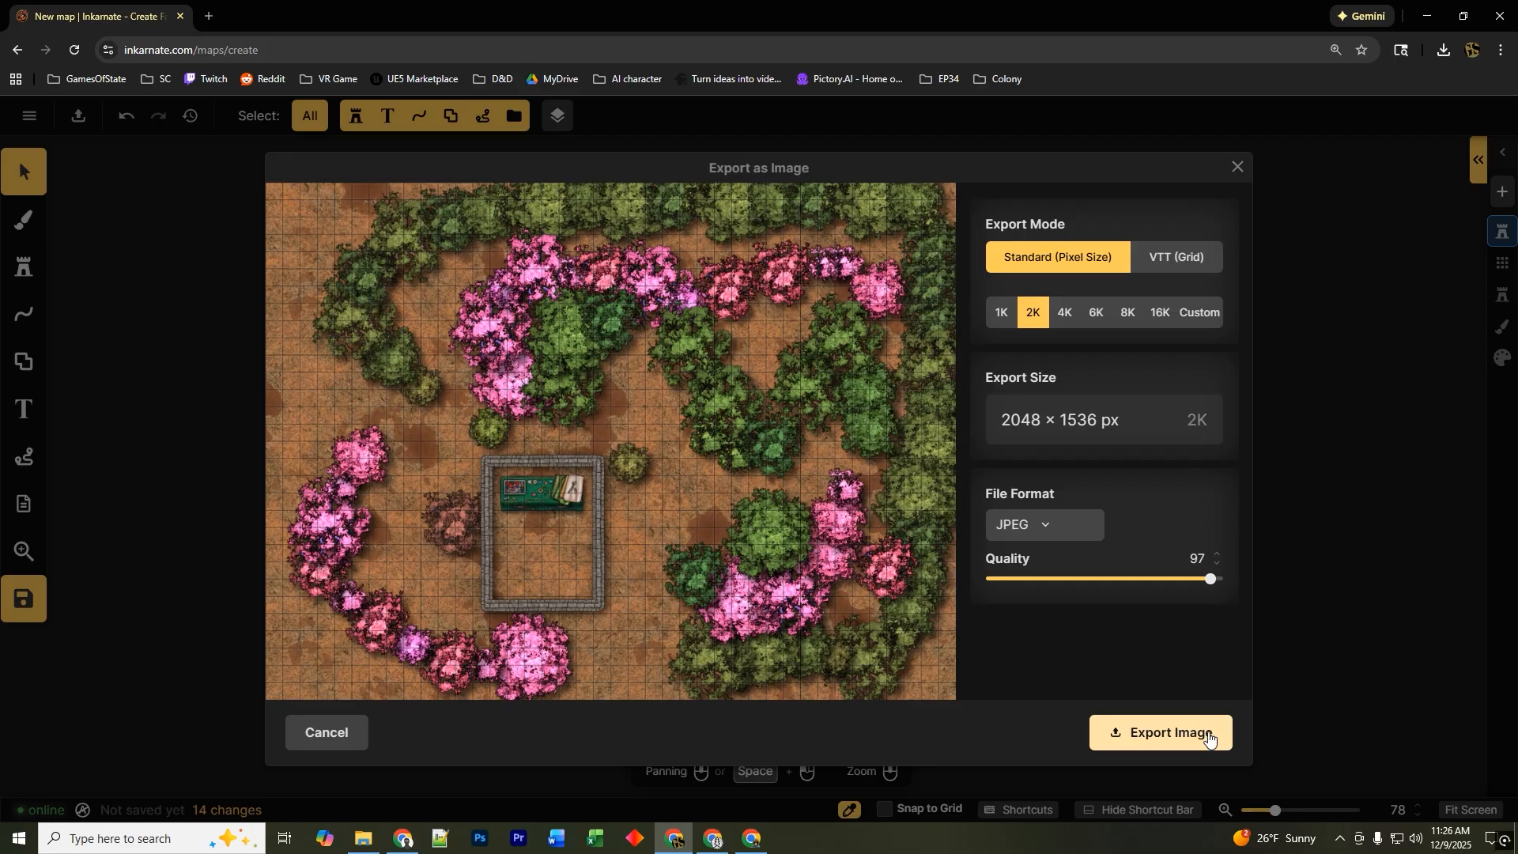
left_click(1237, 168)
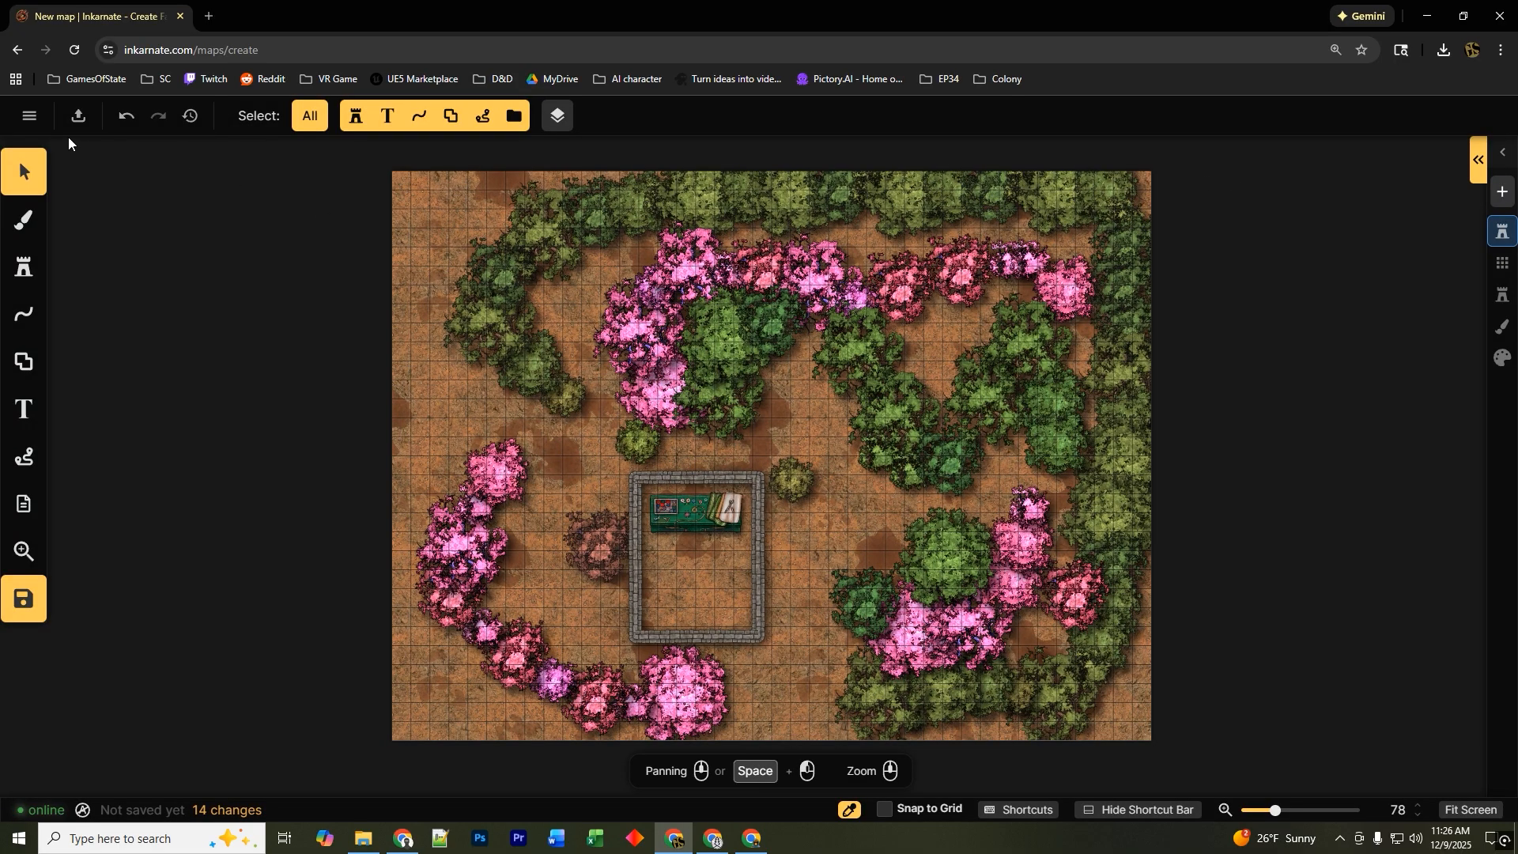
Return to your maps list, leaving this map without saving.
left_click(29, 116)
left_click(150, 717)
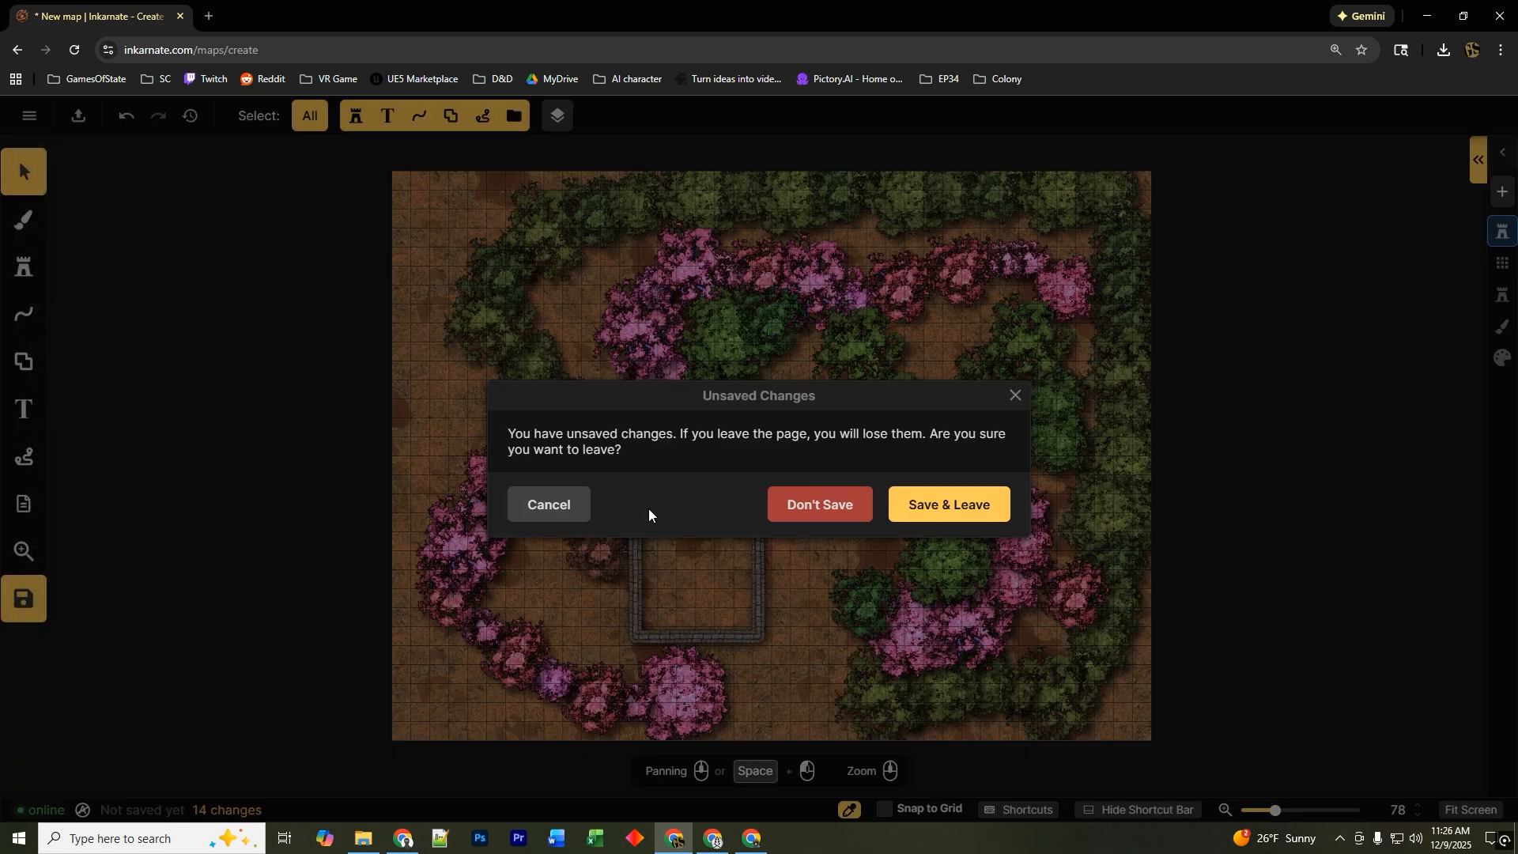
left_click(829, 503)
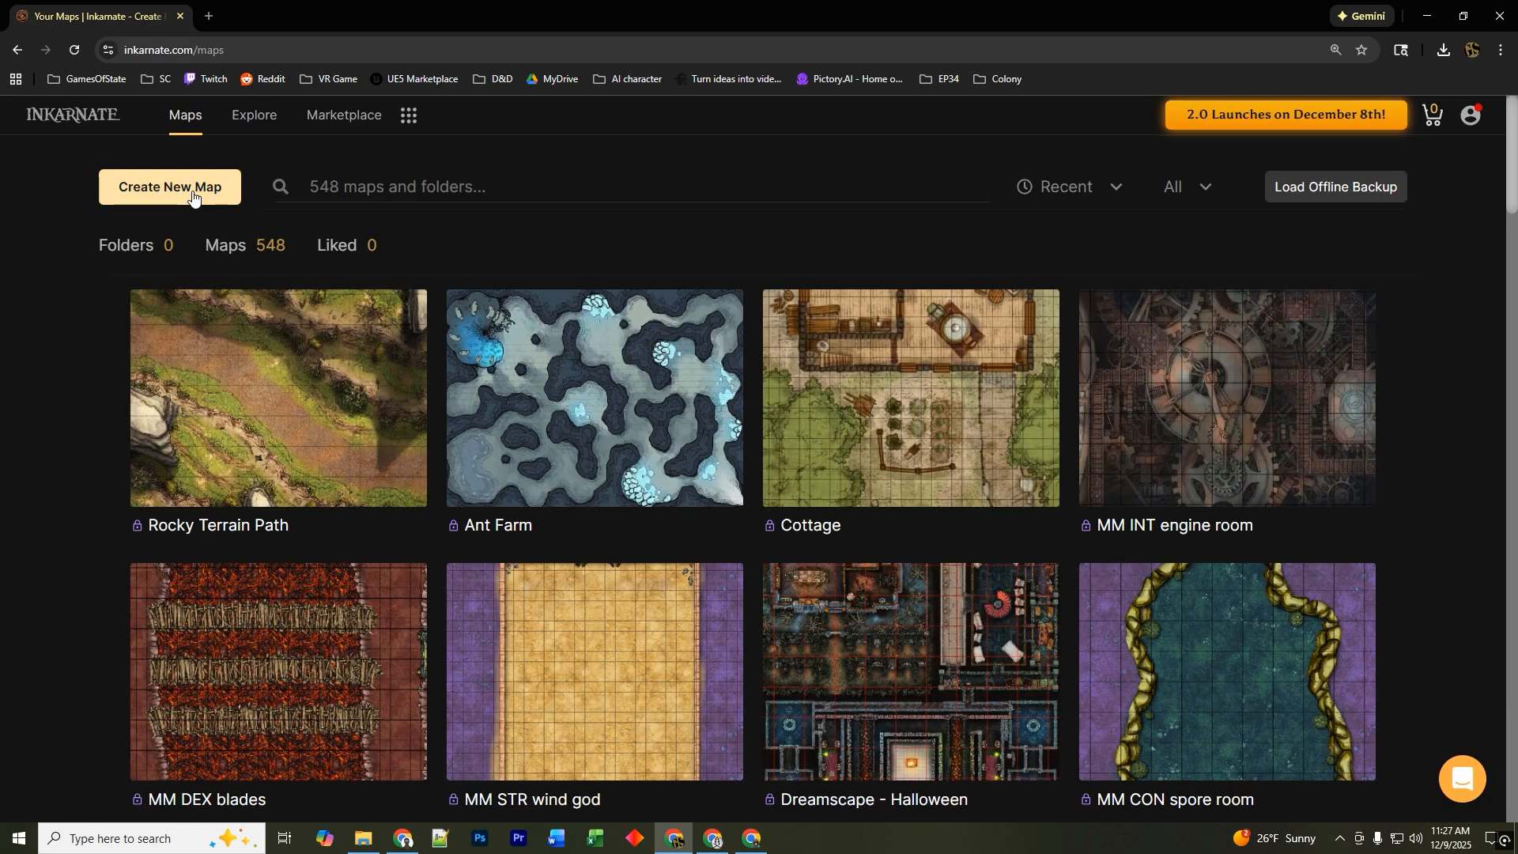
Create a new map in the Battlemaps Classic style with the default landscape, medium resolution settings.
left_click(194, 190)
scroll(507, 518, "down", 7)
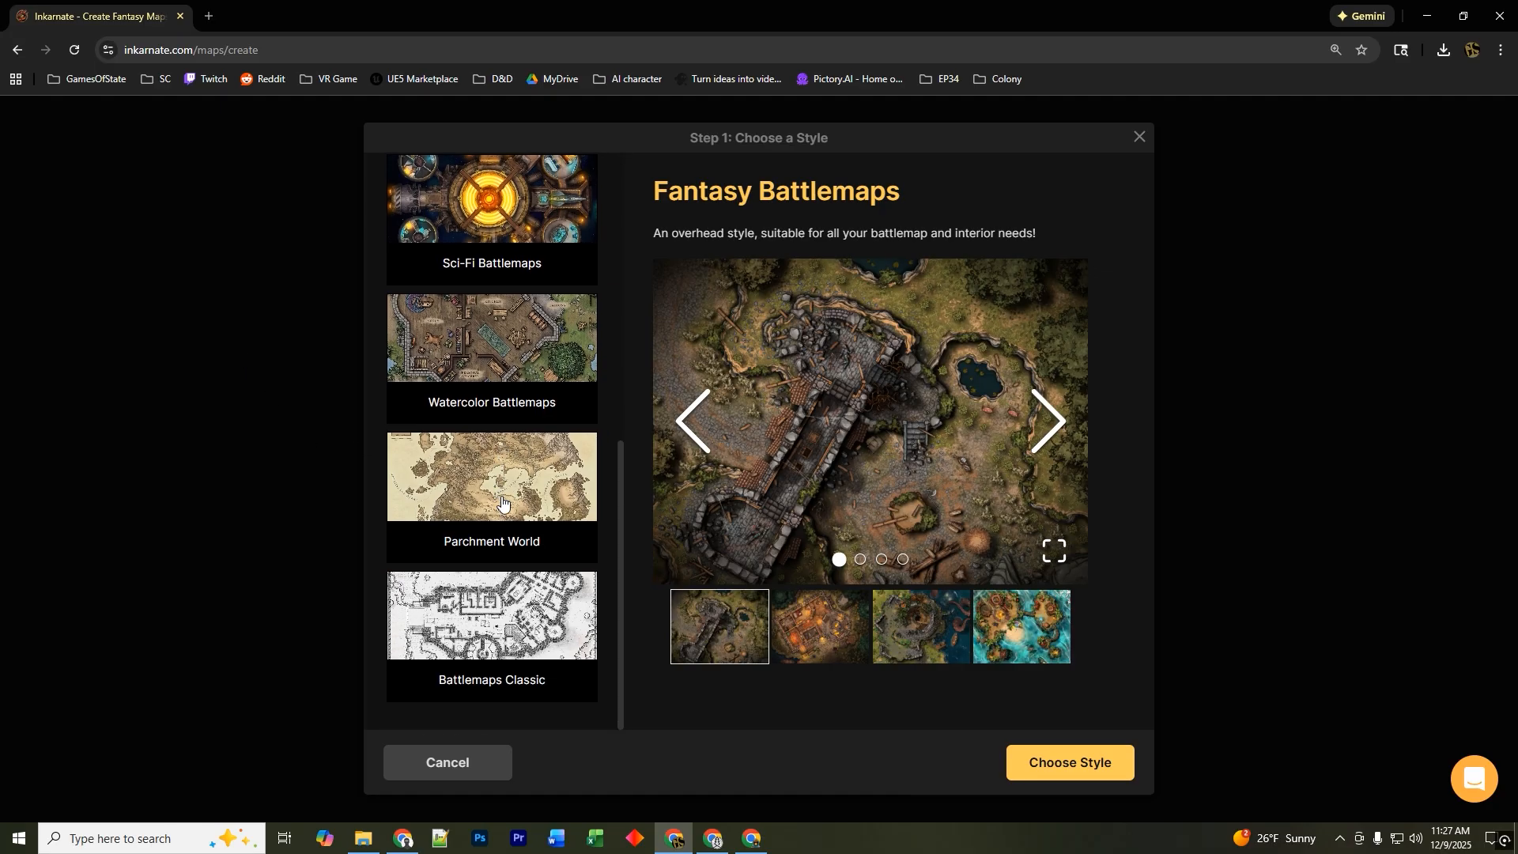
left_click(509, 630)
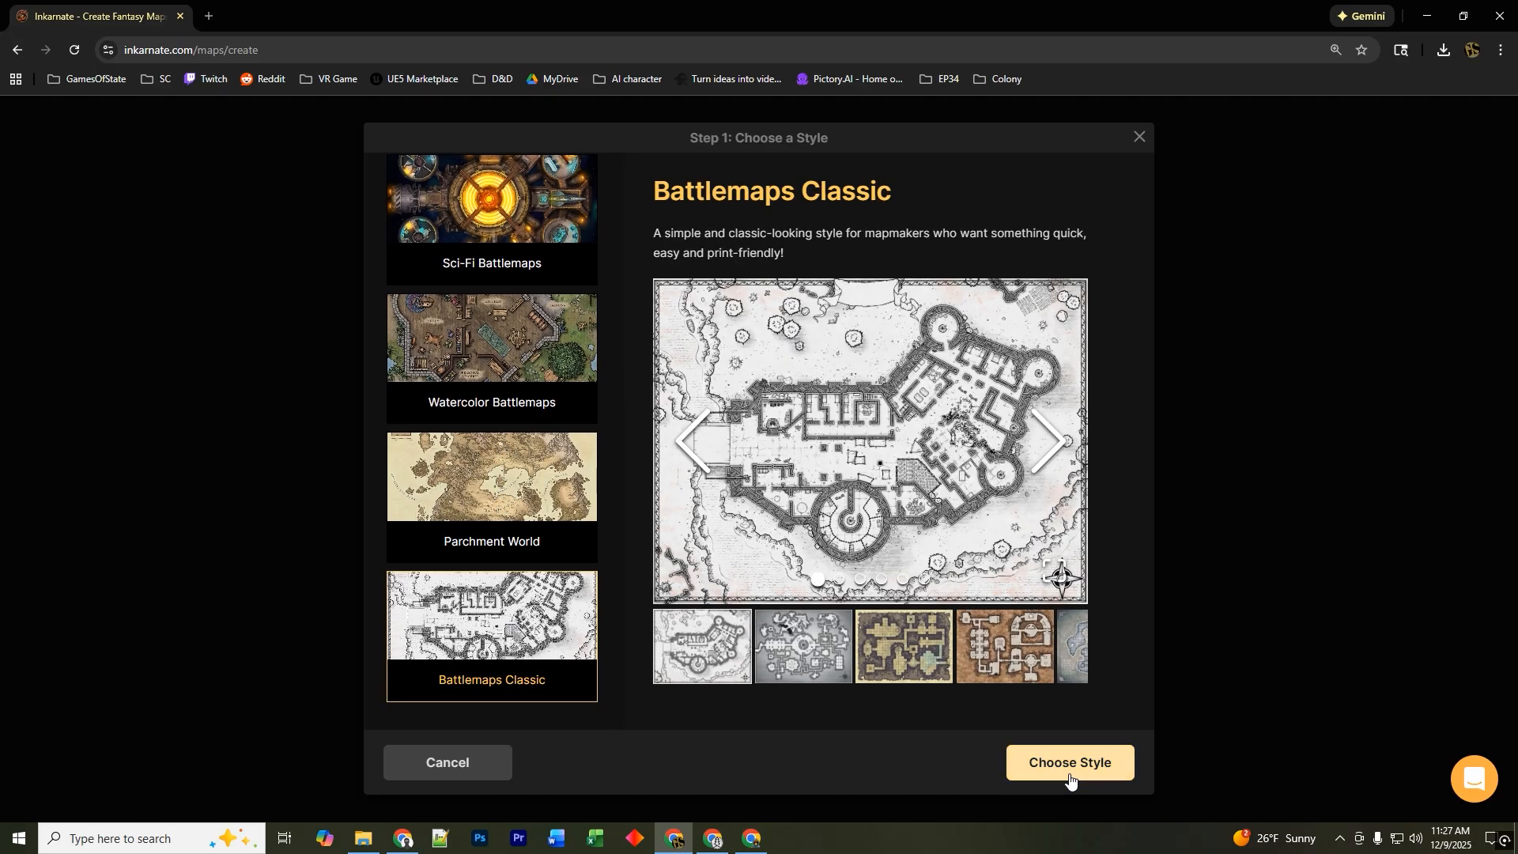
left_click(1082, 771)
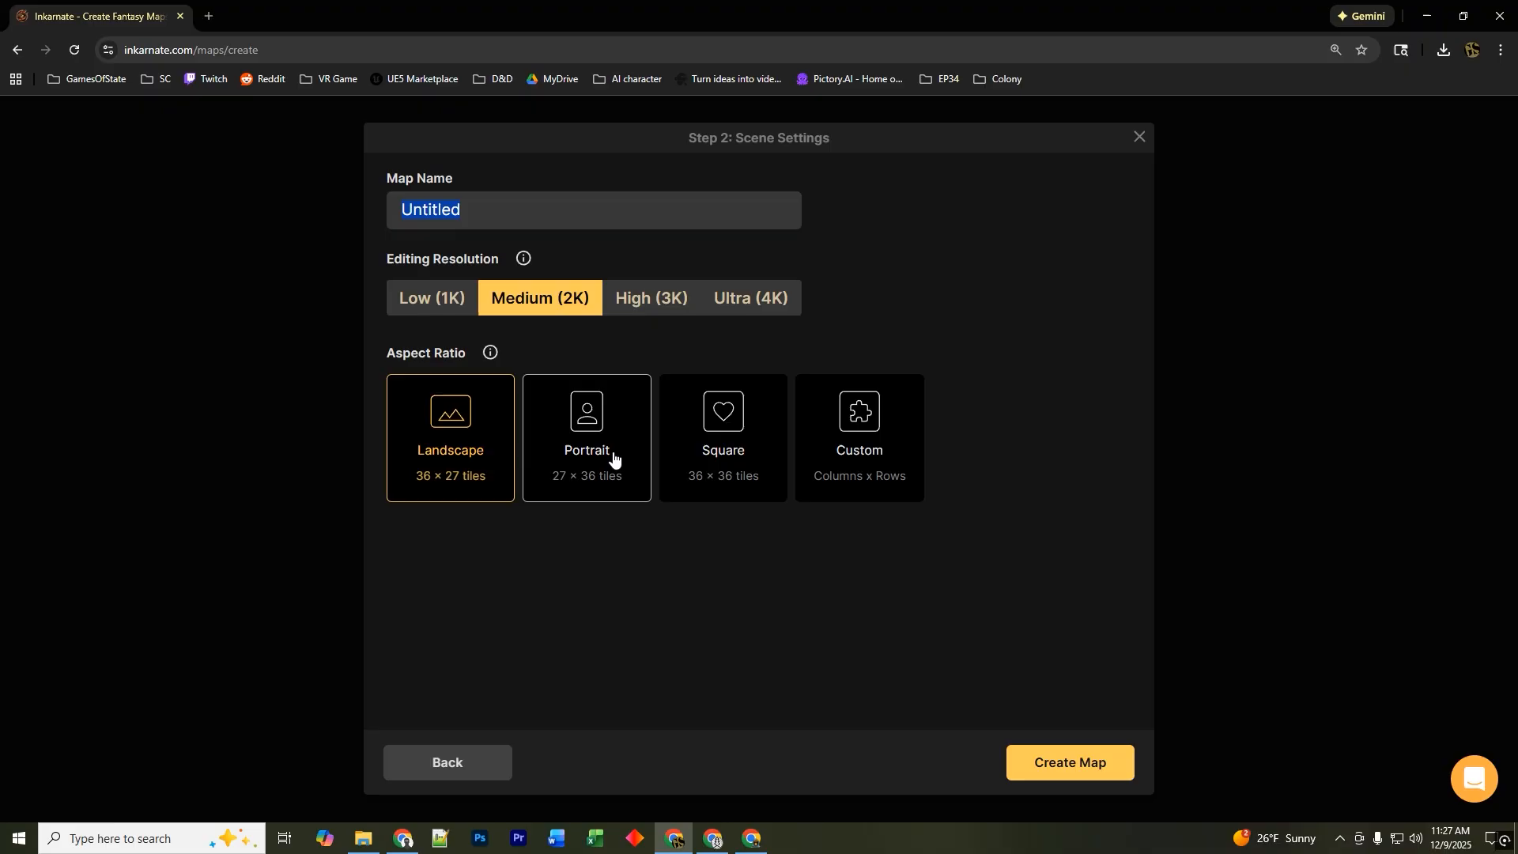
left_click(1103, 772)
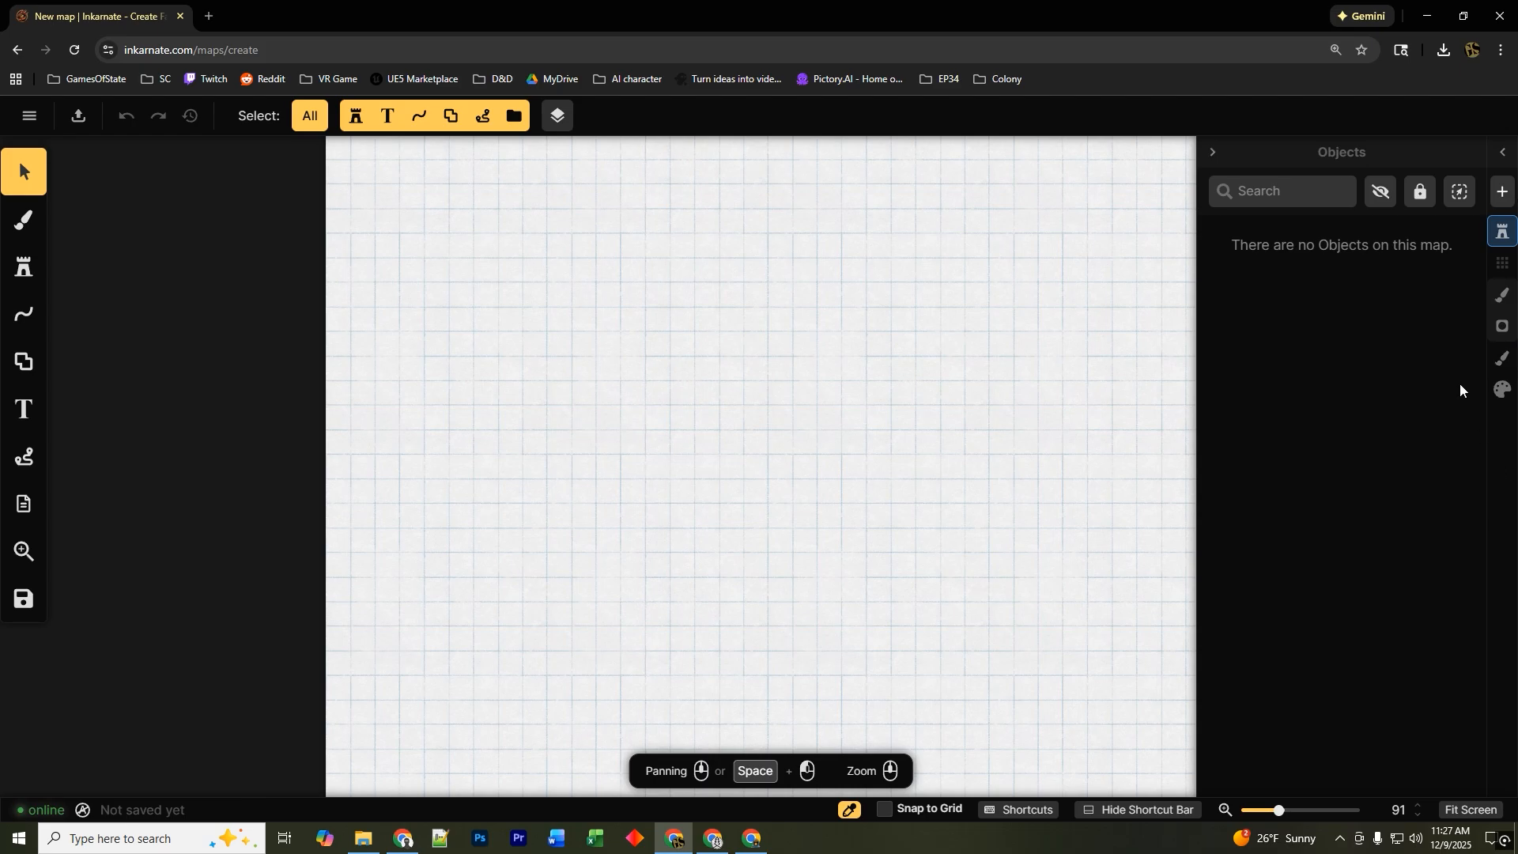
Place a classic tree stamp near the upper left of the new map.
left_click(1215, 154)
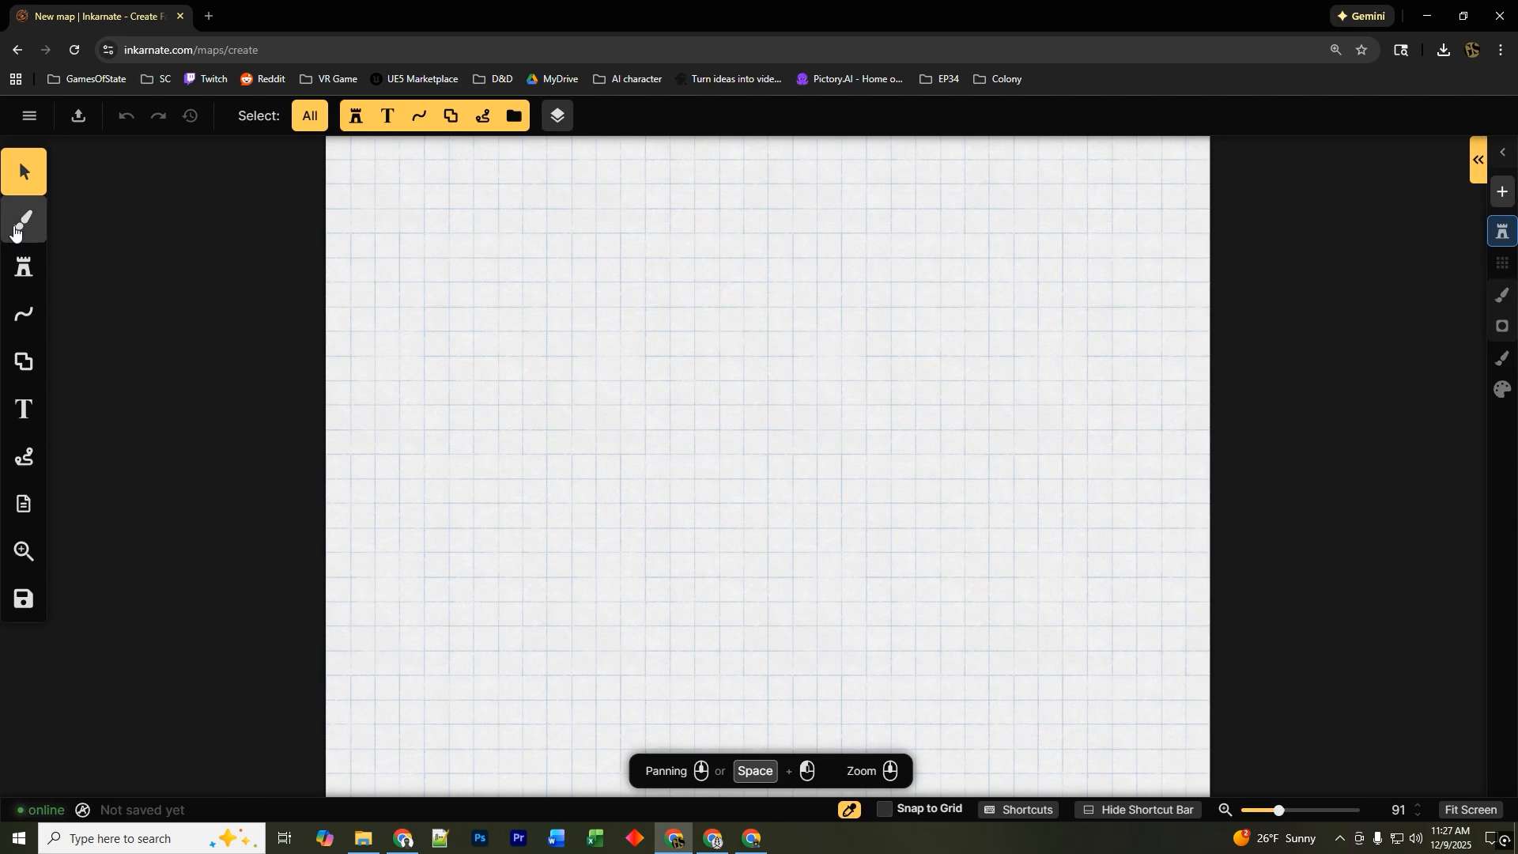
left_click(24, 267)
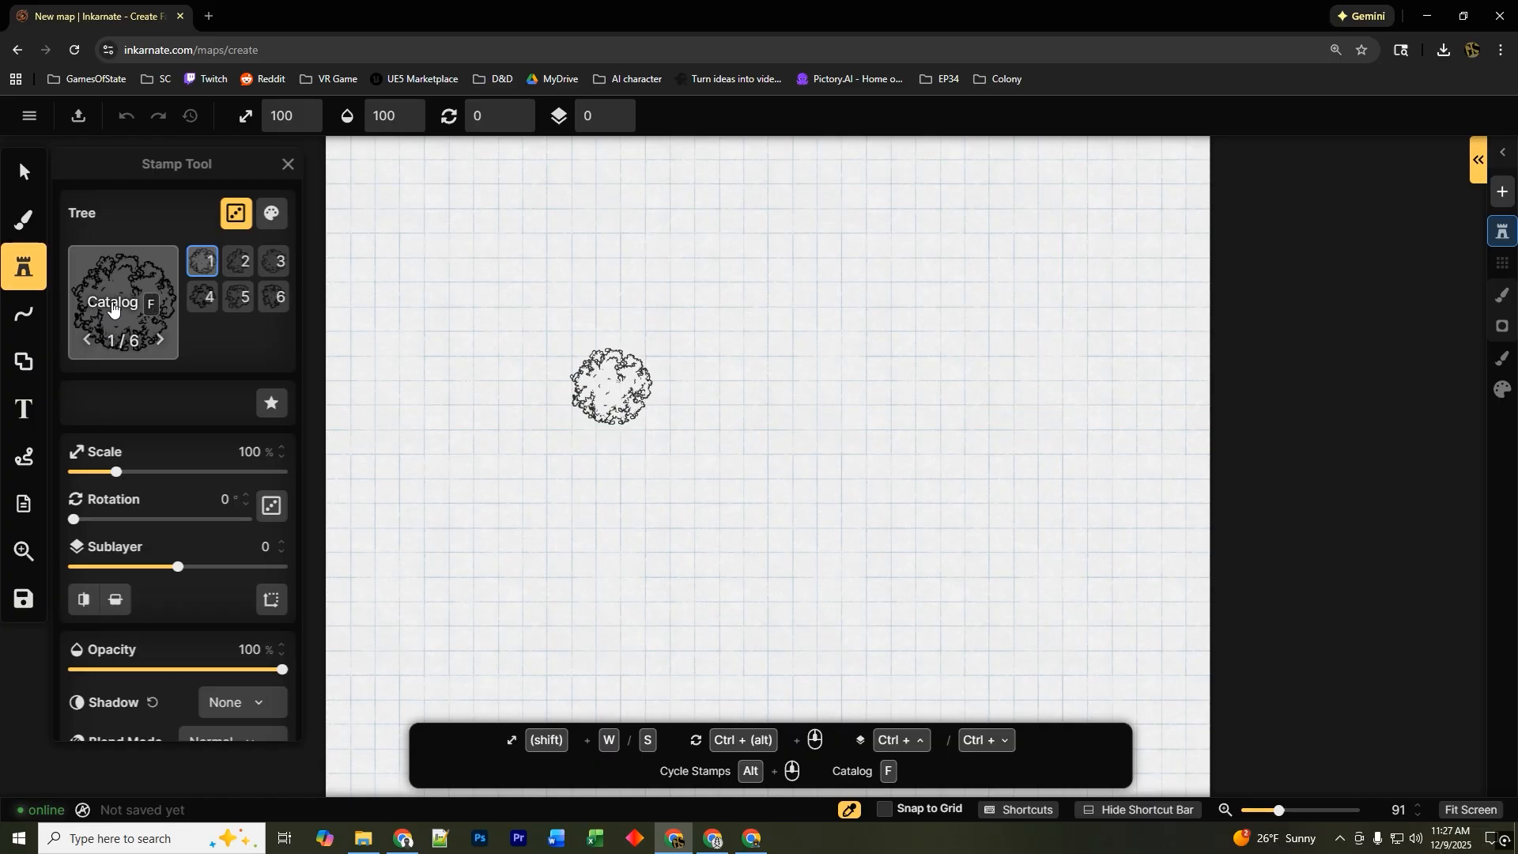
left_click(112, 309)
scroll(750, 451, "down", 4)
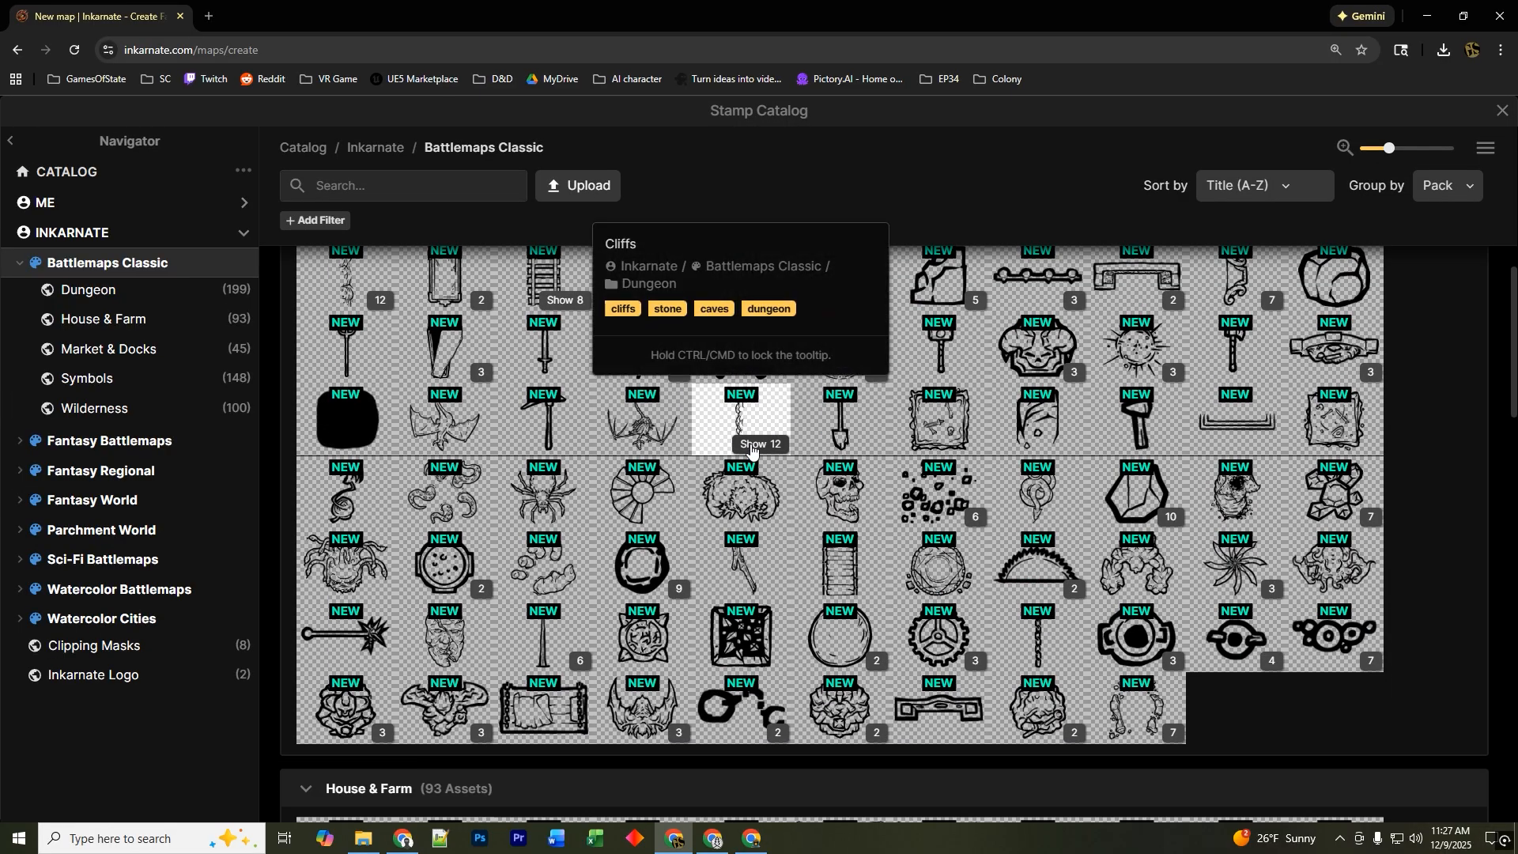
scroll(934, 596, "down", 15)
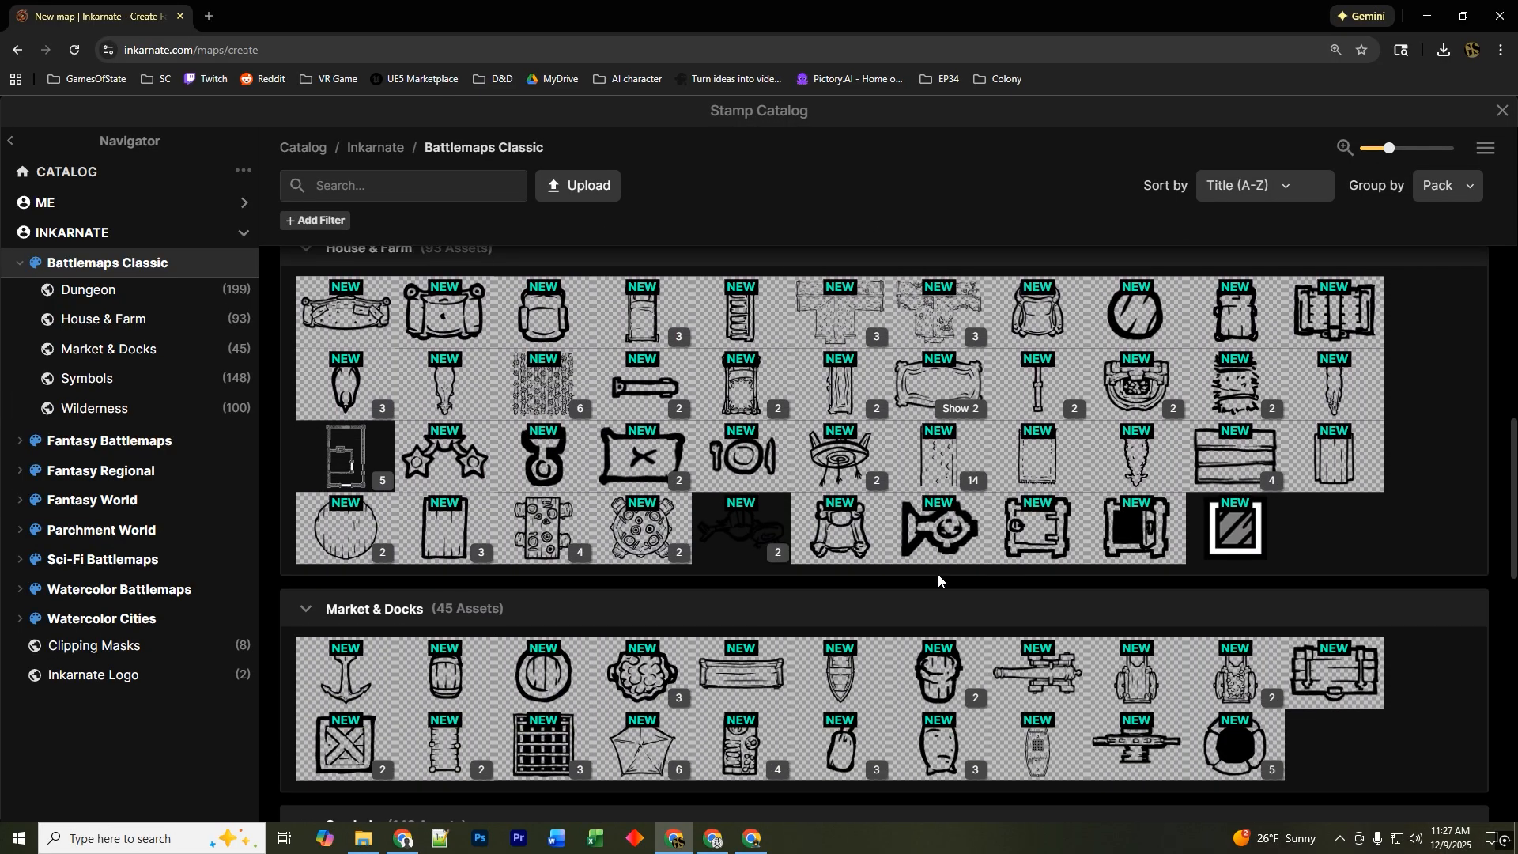
scroll(949, 536, "down", 6)
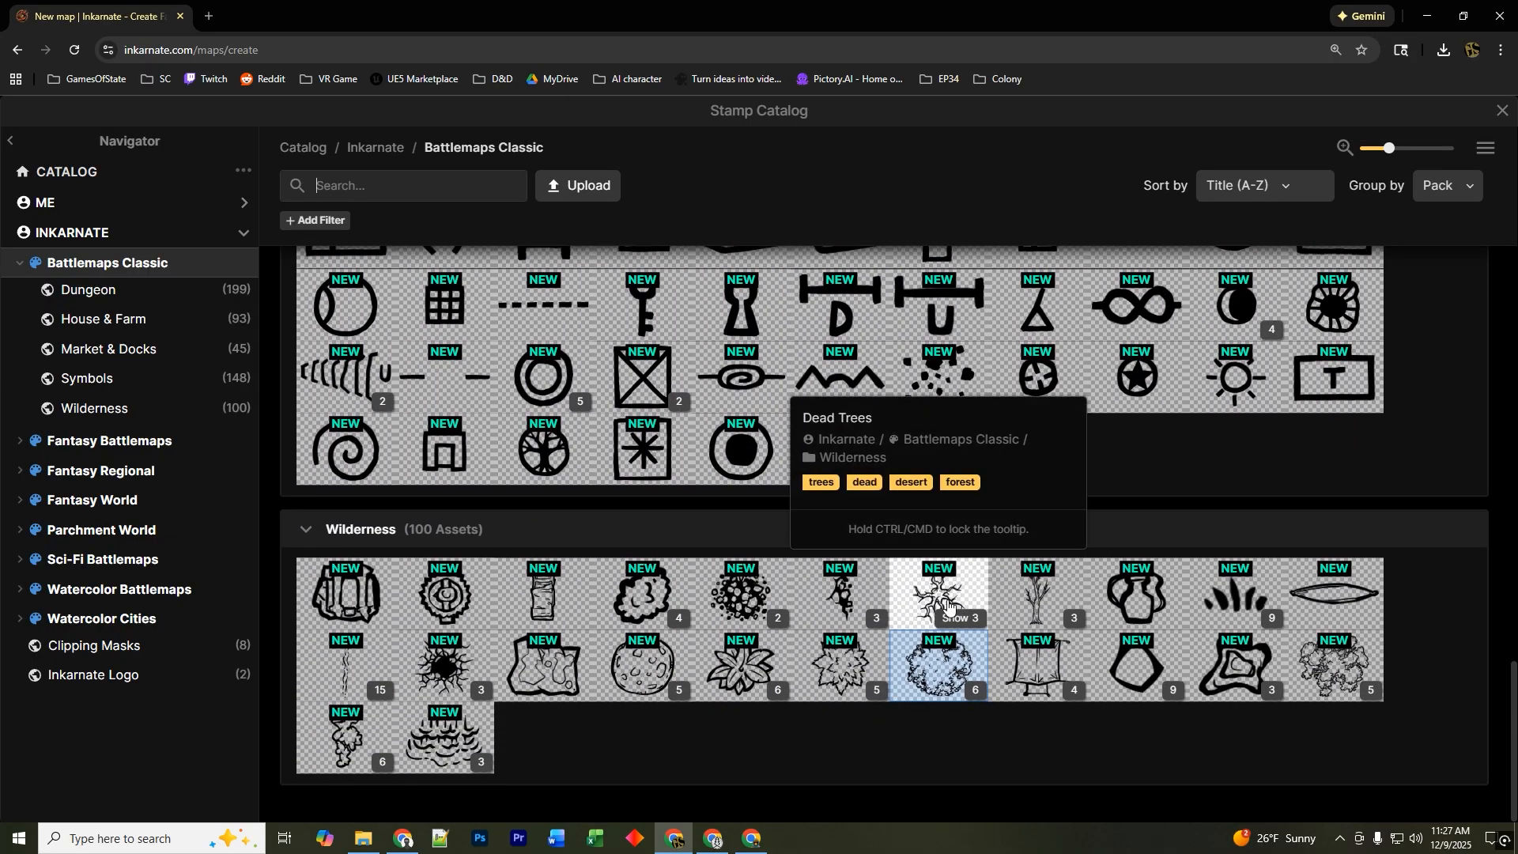
scroll(947, 585, "up", 20)
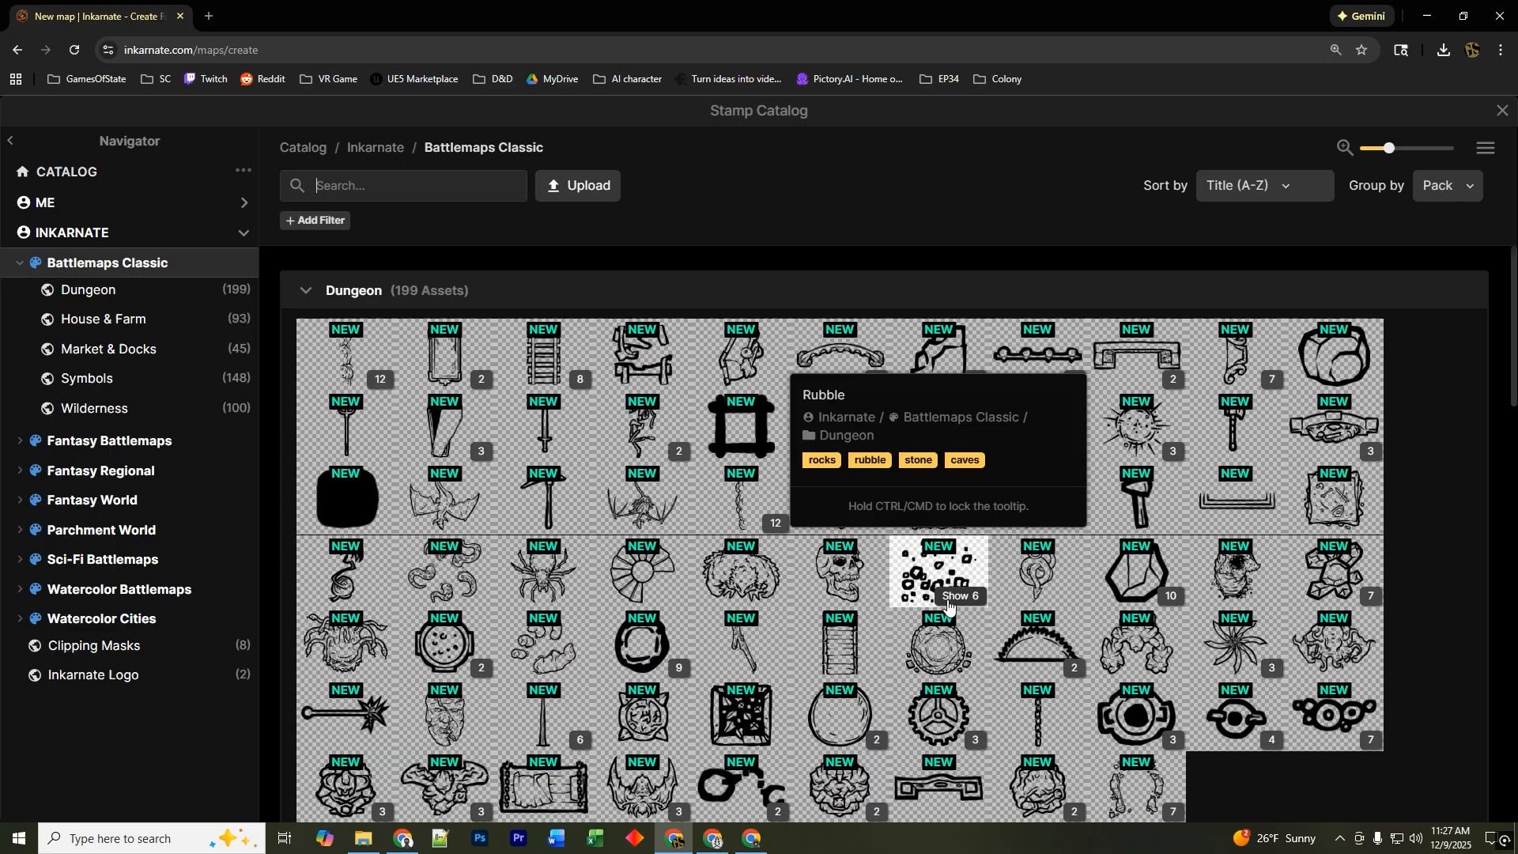
left_click(1503, 110)
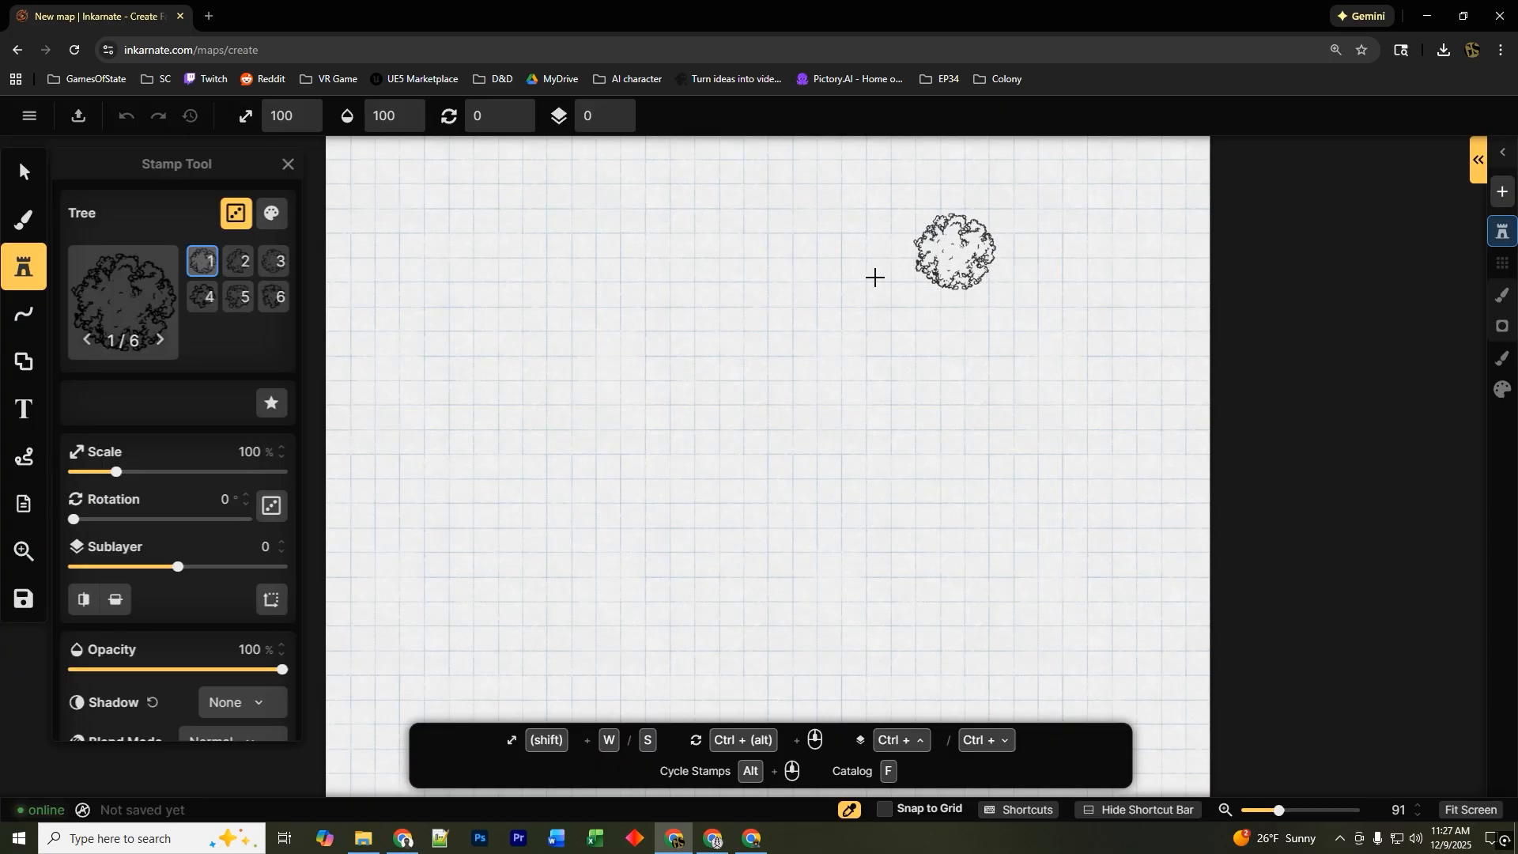
left_click(569, 278)
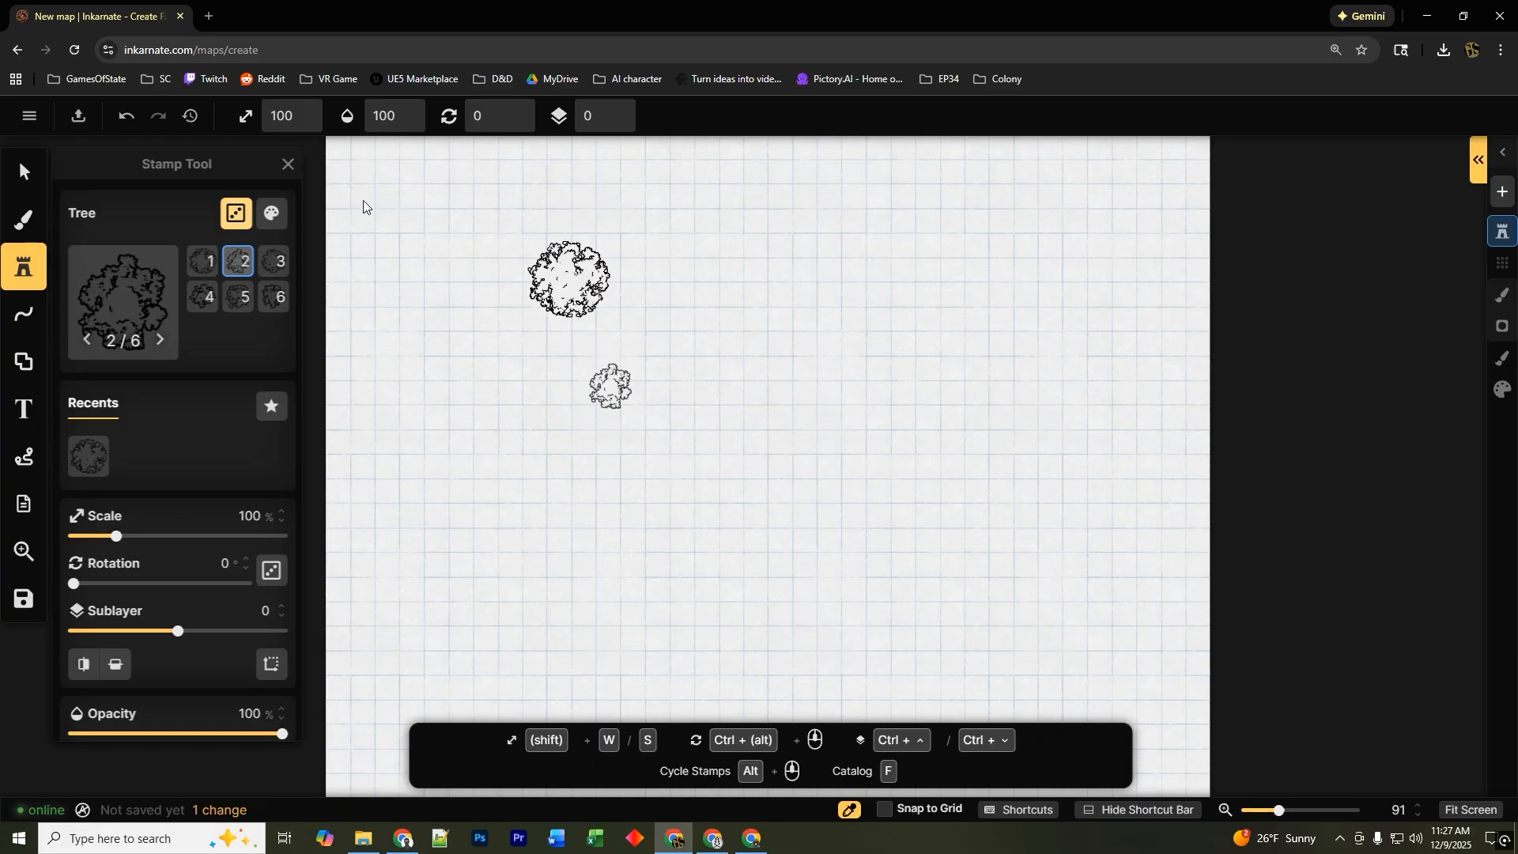
Leave this map without saving and go back to your maps list.
left_click(30, 116)
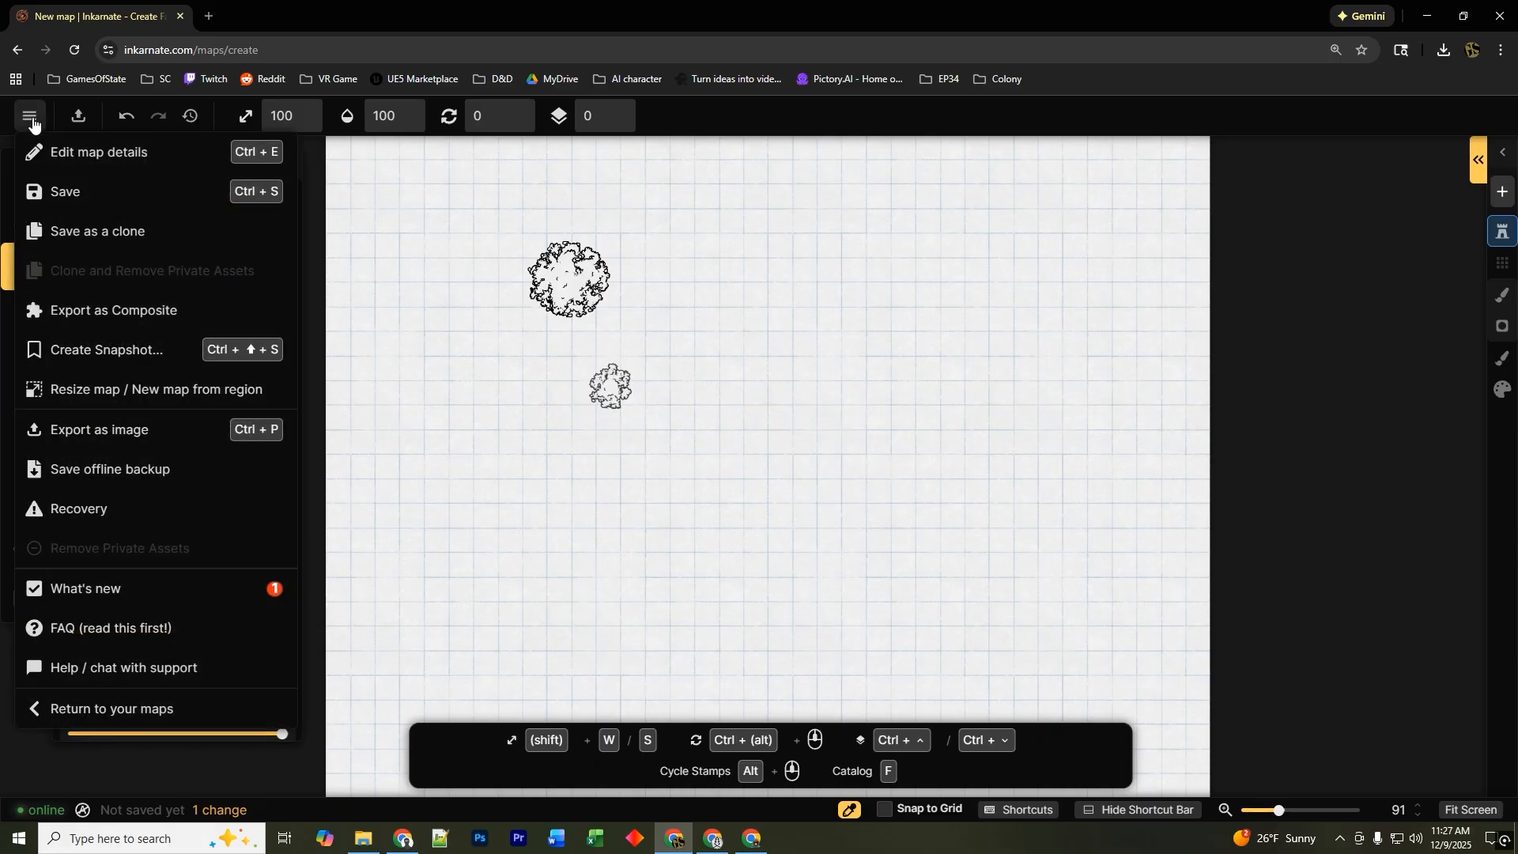
left_click(159, 690)
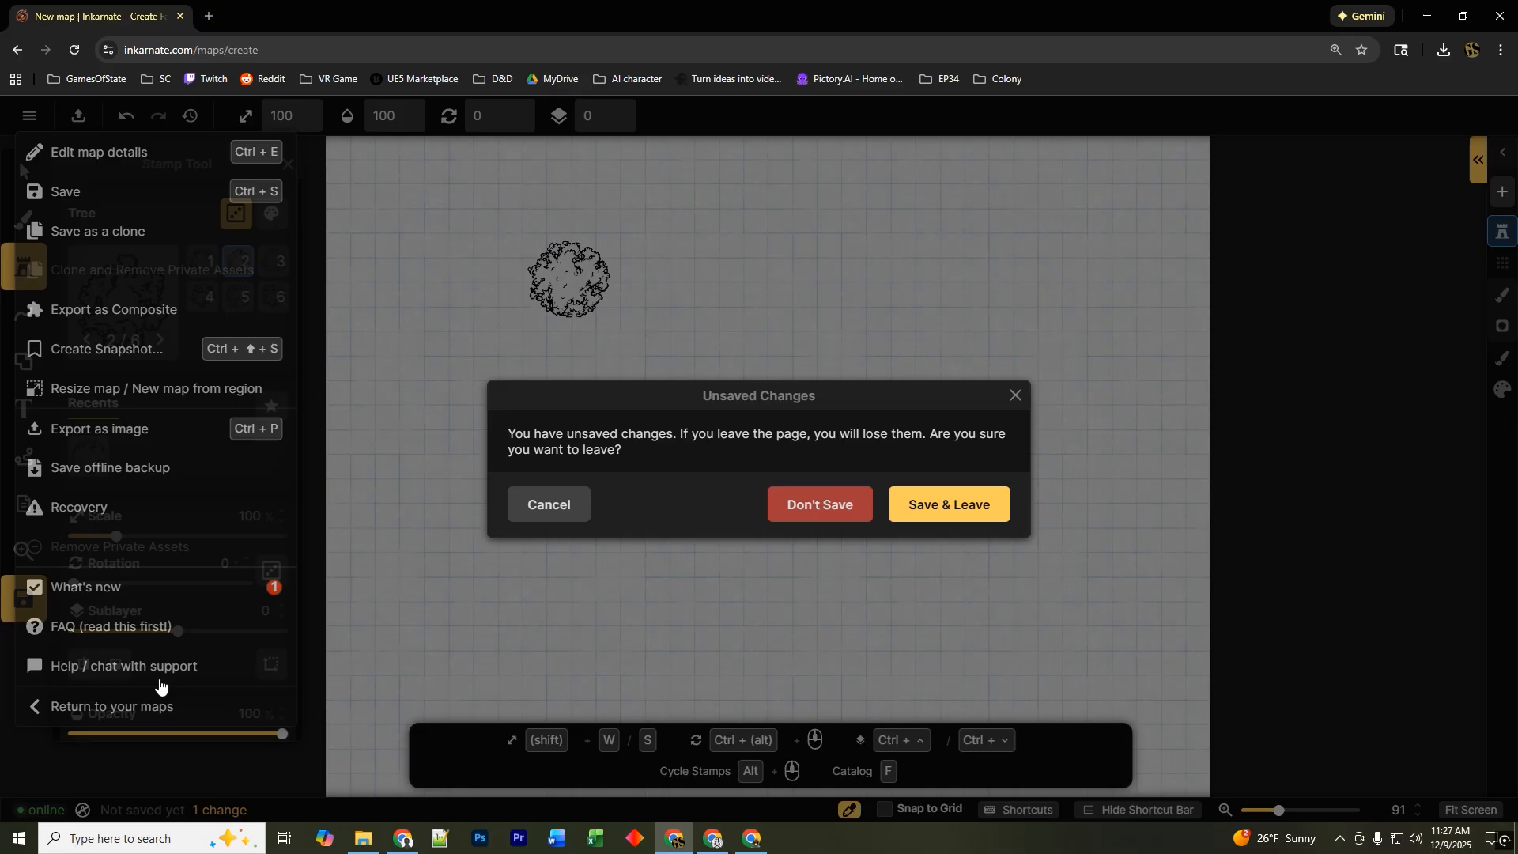
left_click(815, 512)
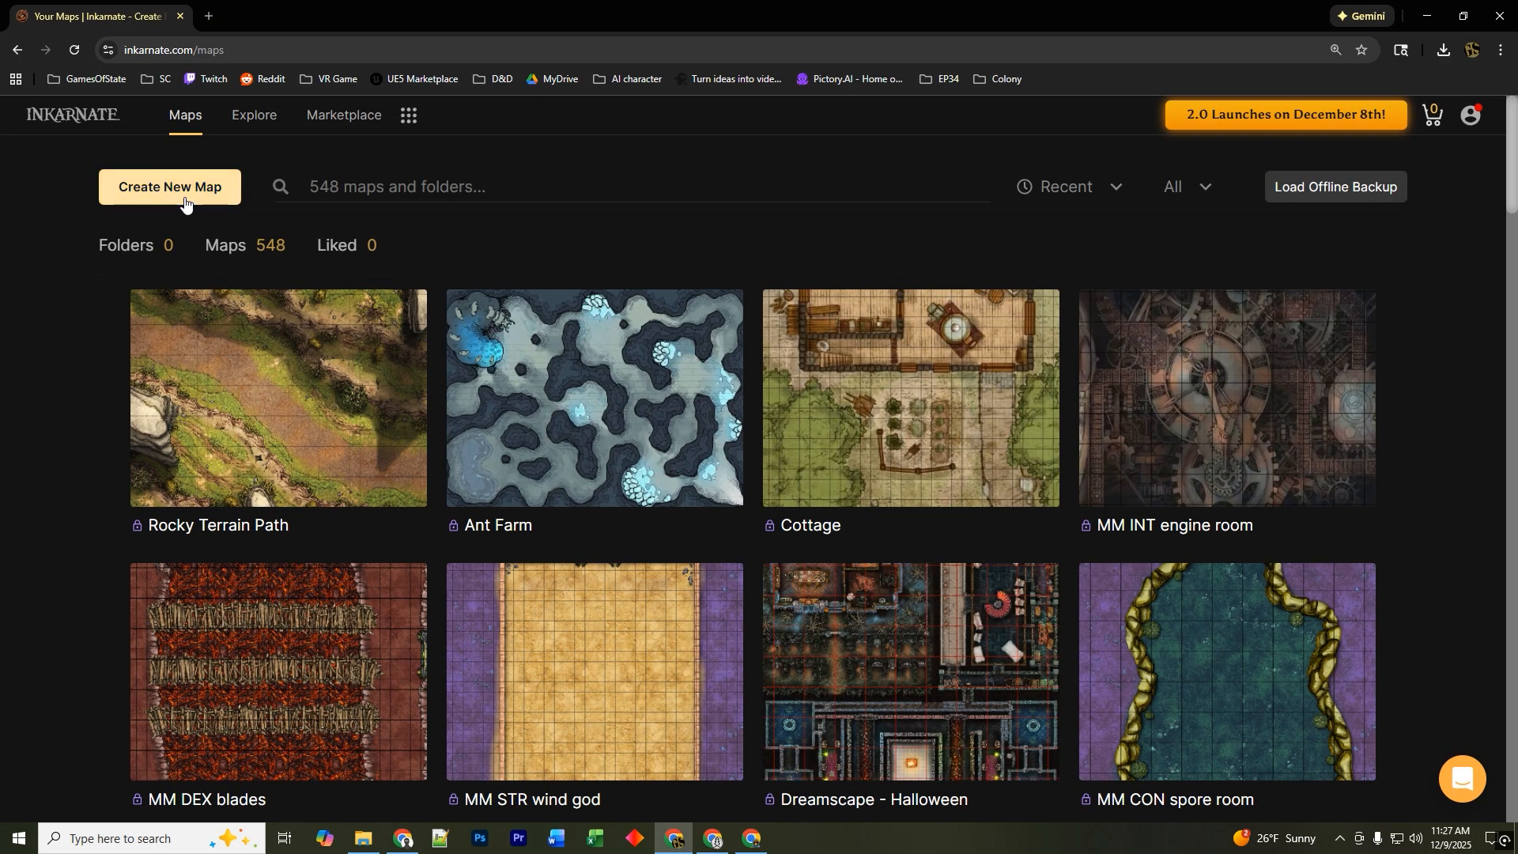
Create a new map in the Fantasy World style with the default Untitled name, Medium (2K) resolution and Landscape ratio.
left_click(183, 189)
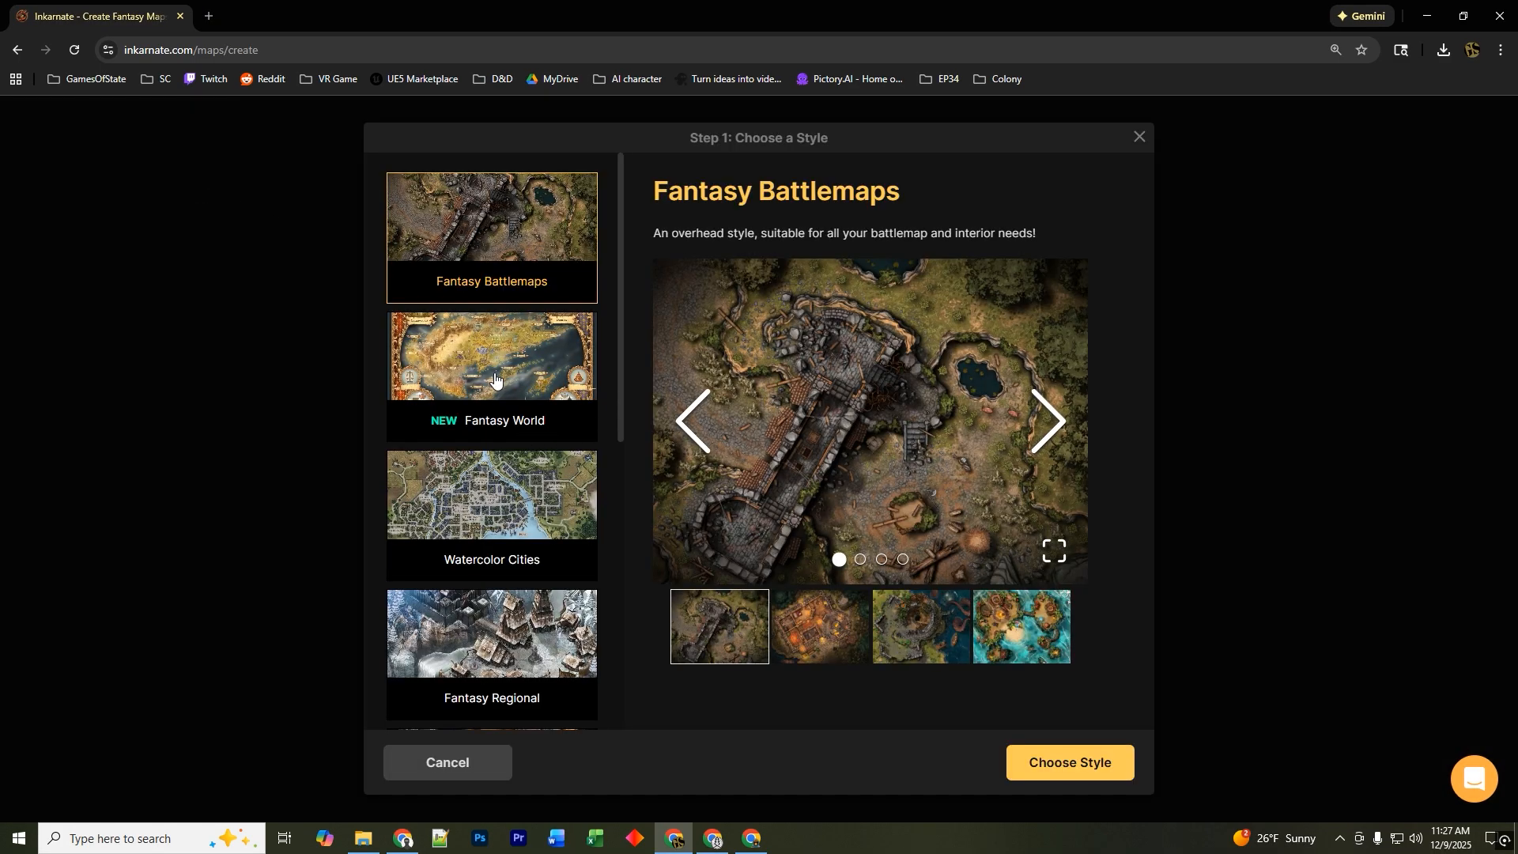
left_click(490, 364)
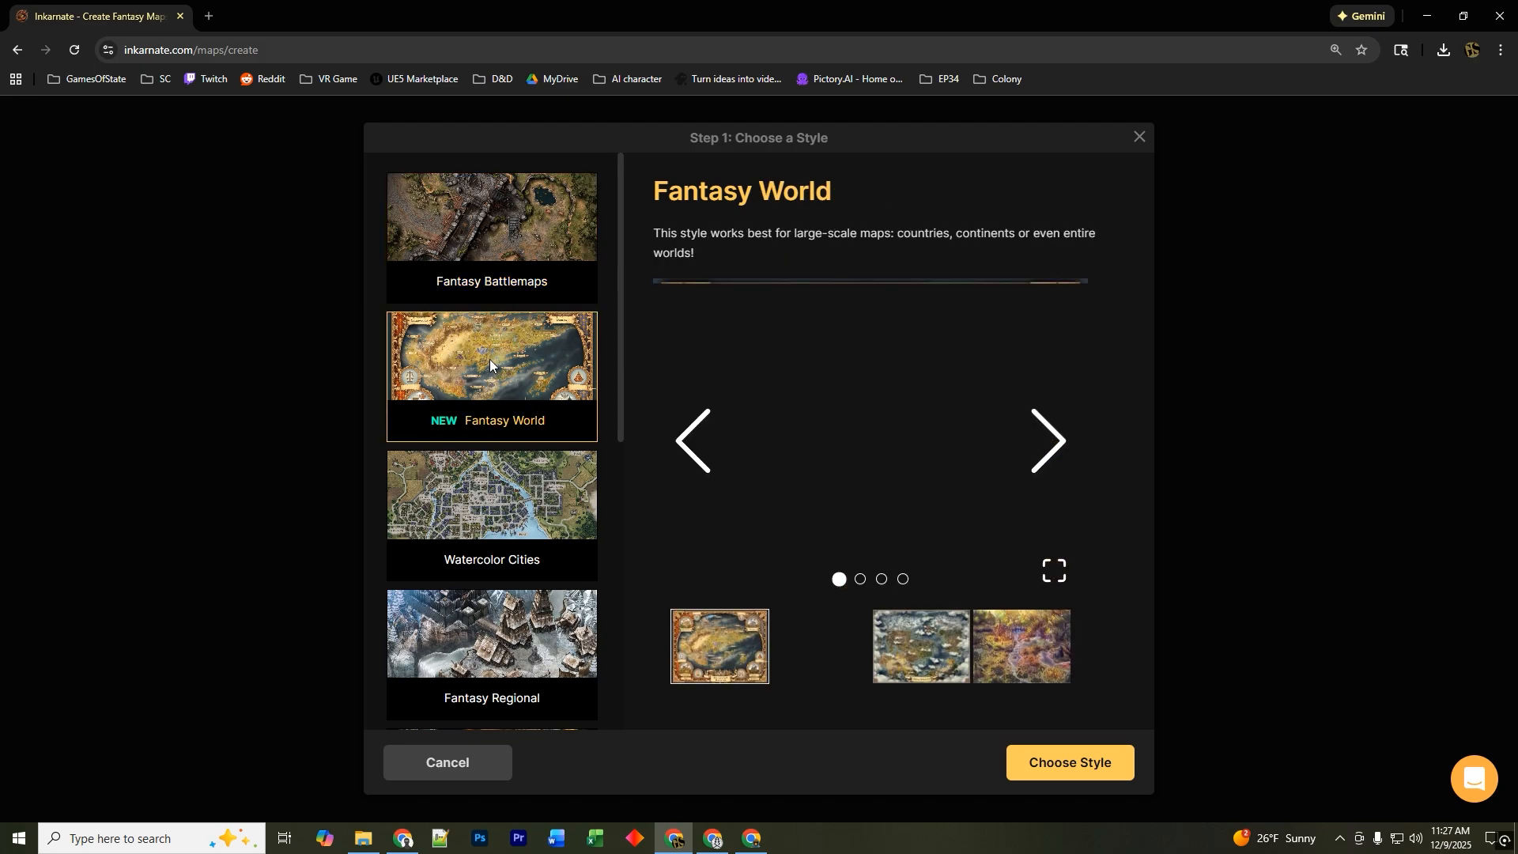
left_click(1073, 766)
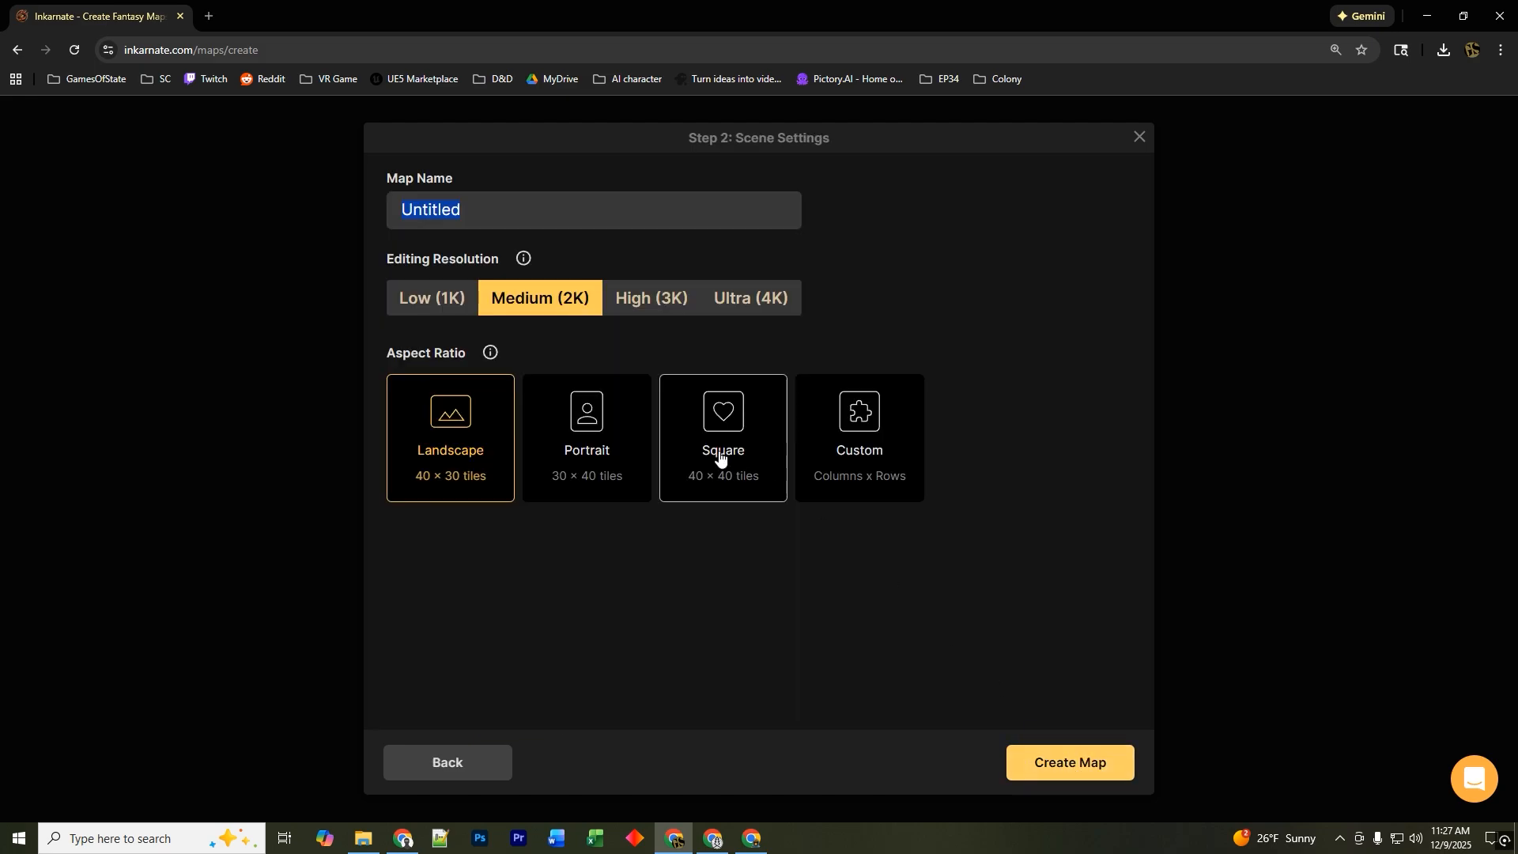
left_click(1074, 761)
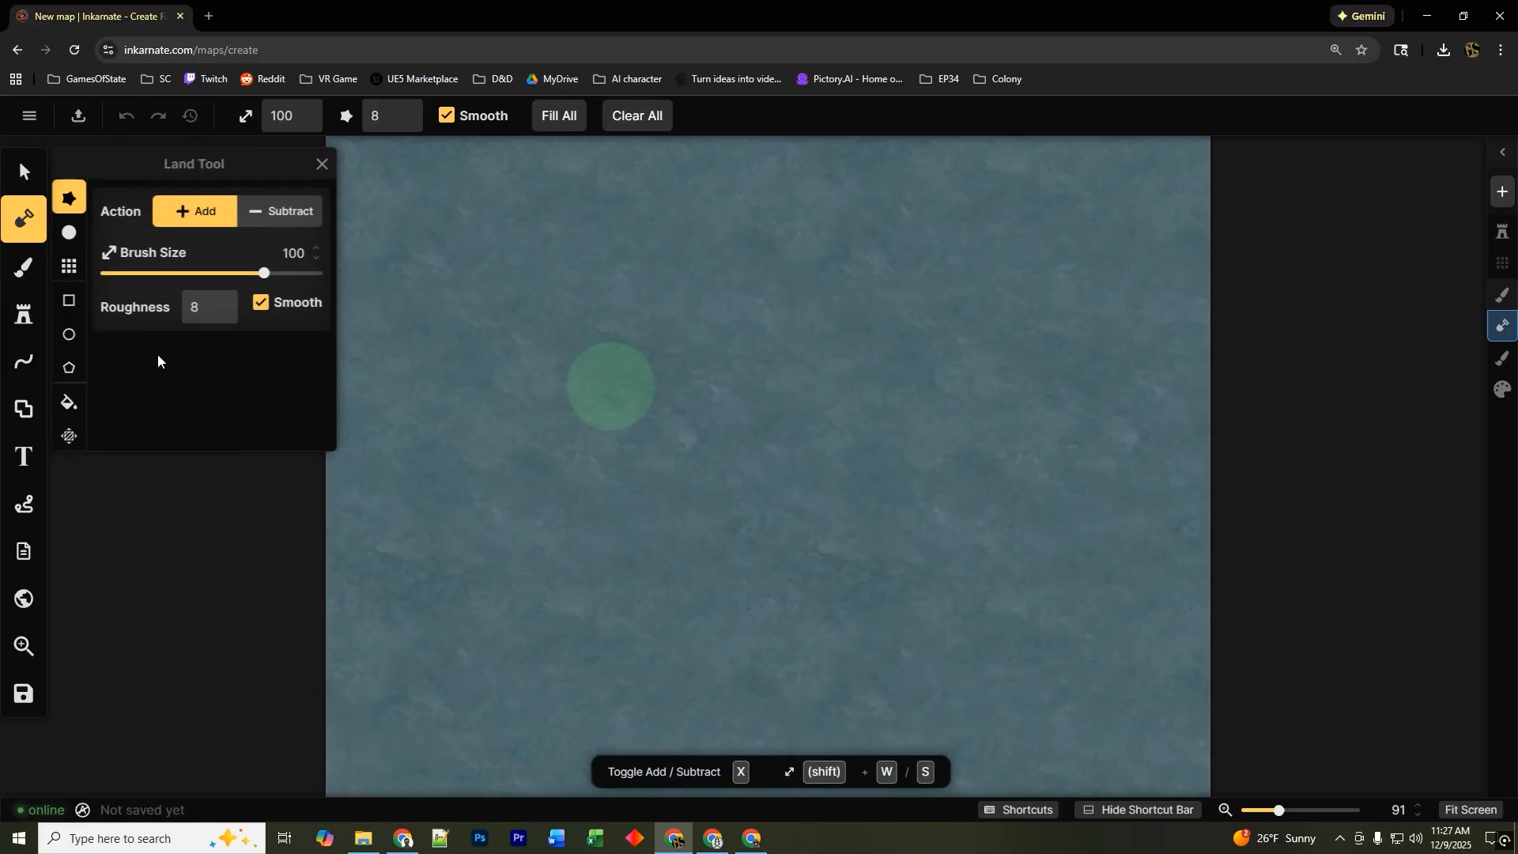
Open the Stamp tool's catalog and browse the Fantasy World packs from Core through Heraldry.
left_click(24, 314)
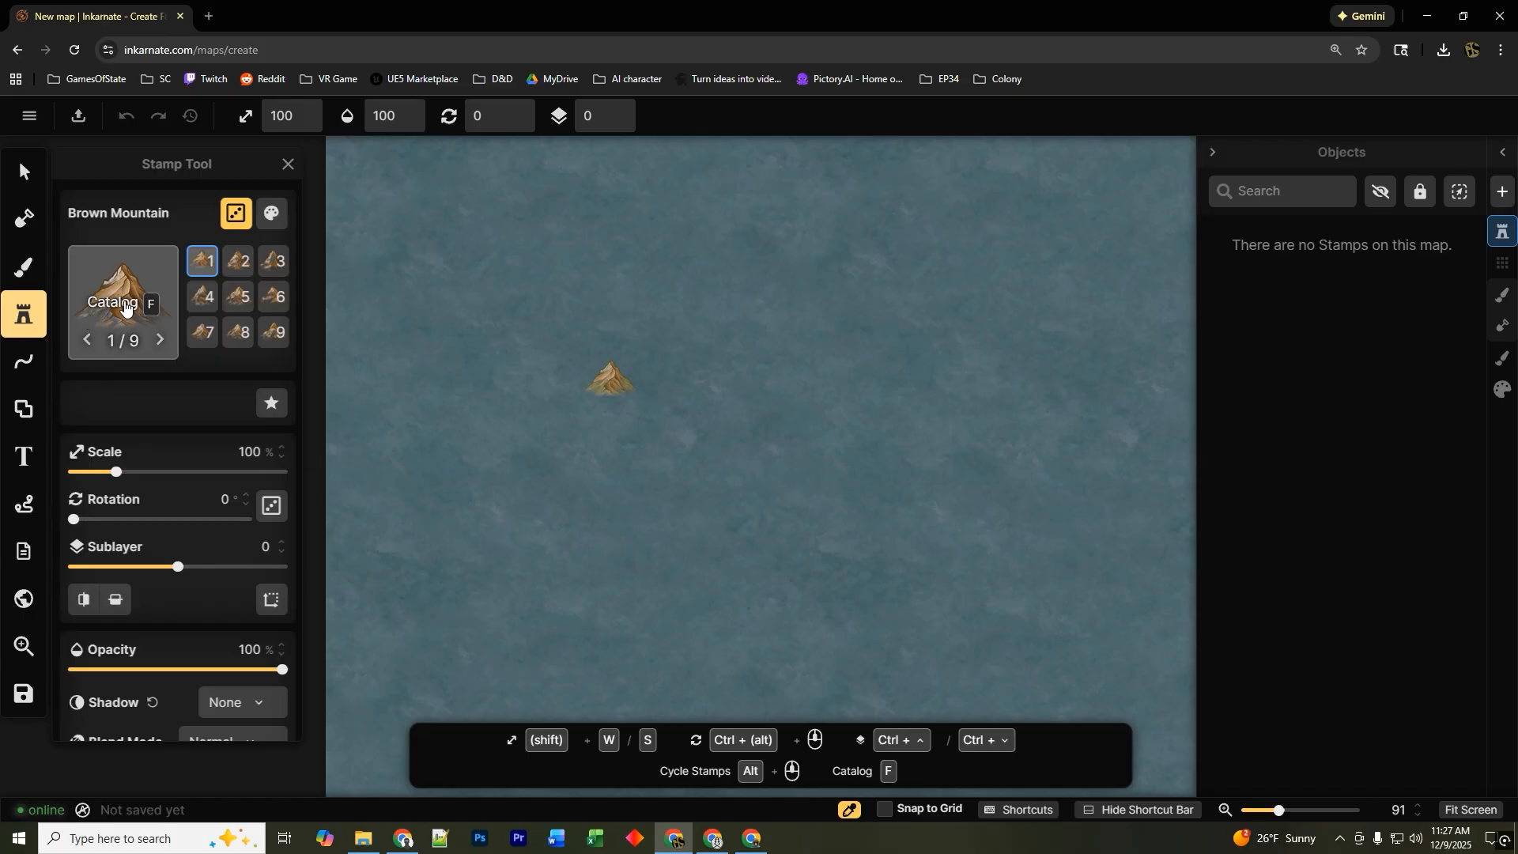
left_click(120, 305)
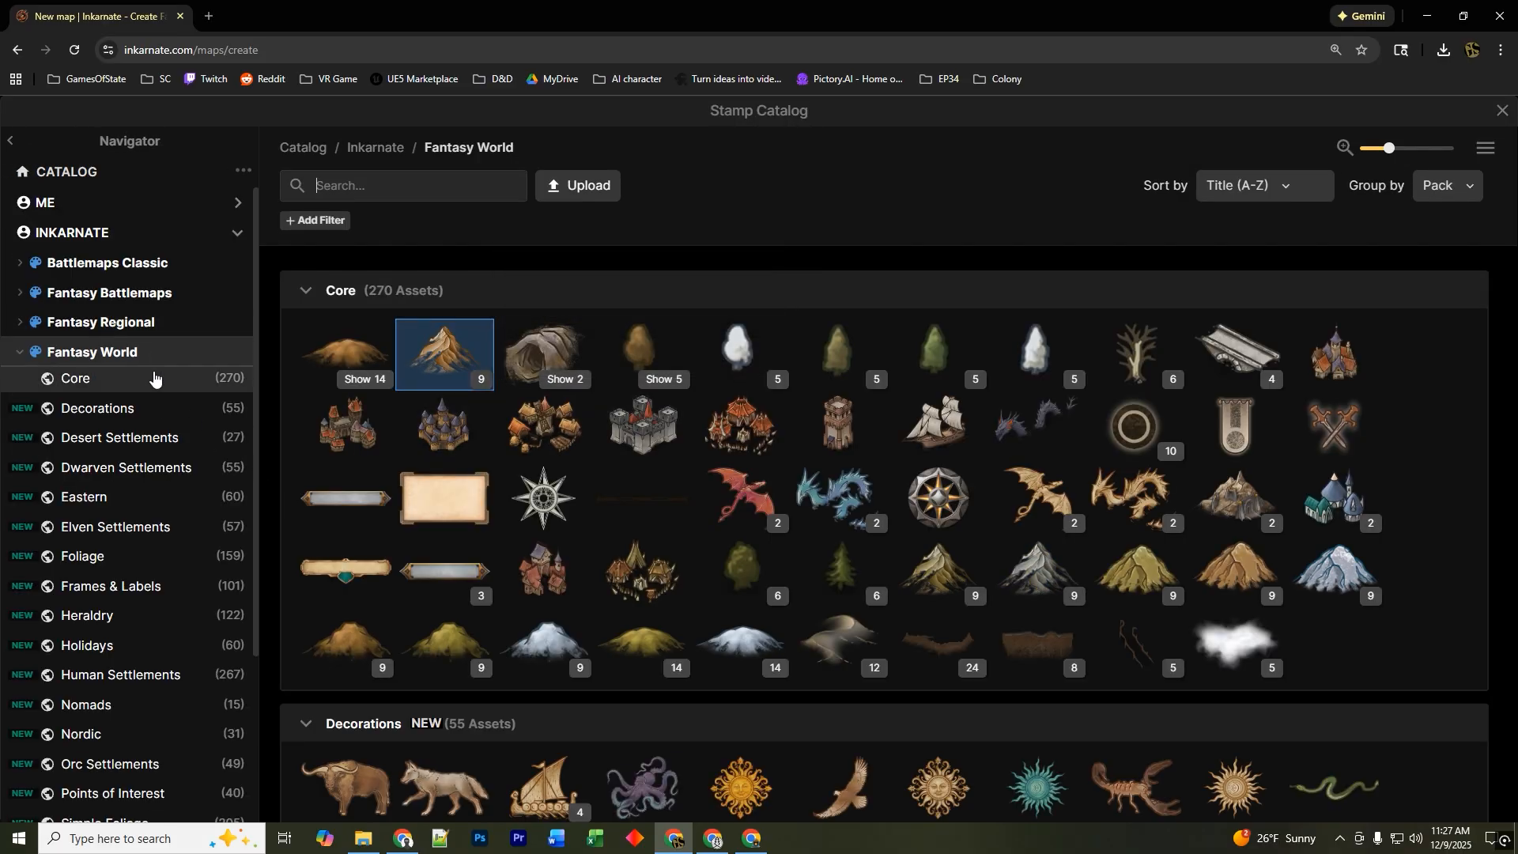
scroll(155, 372, "down", 3)
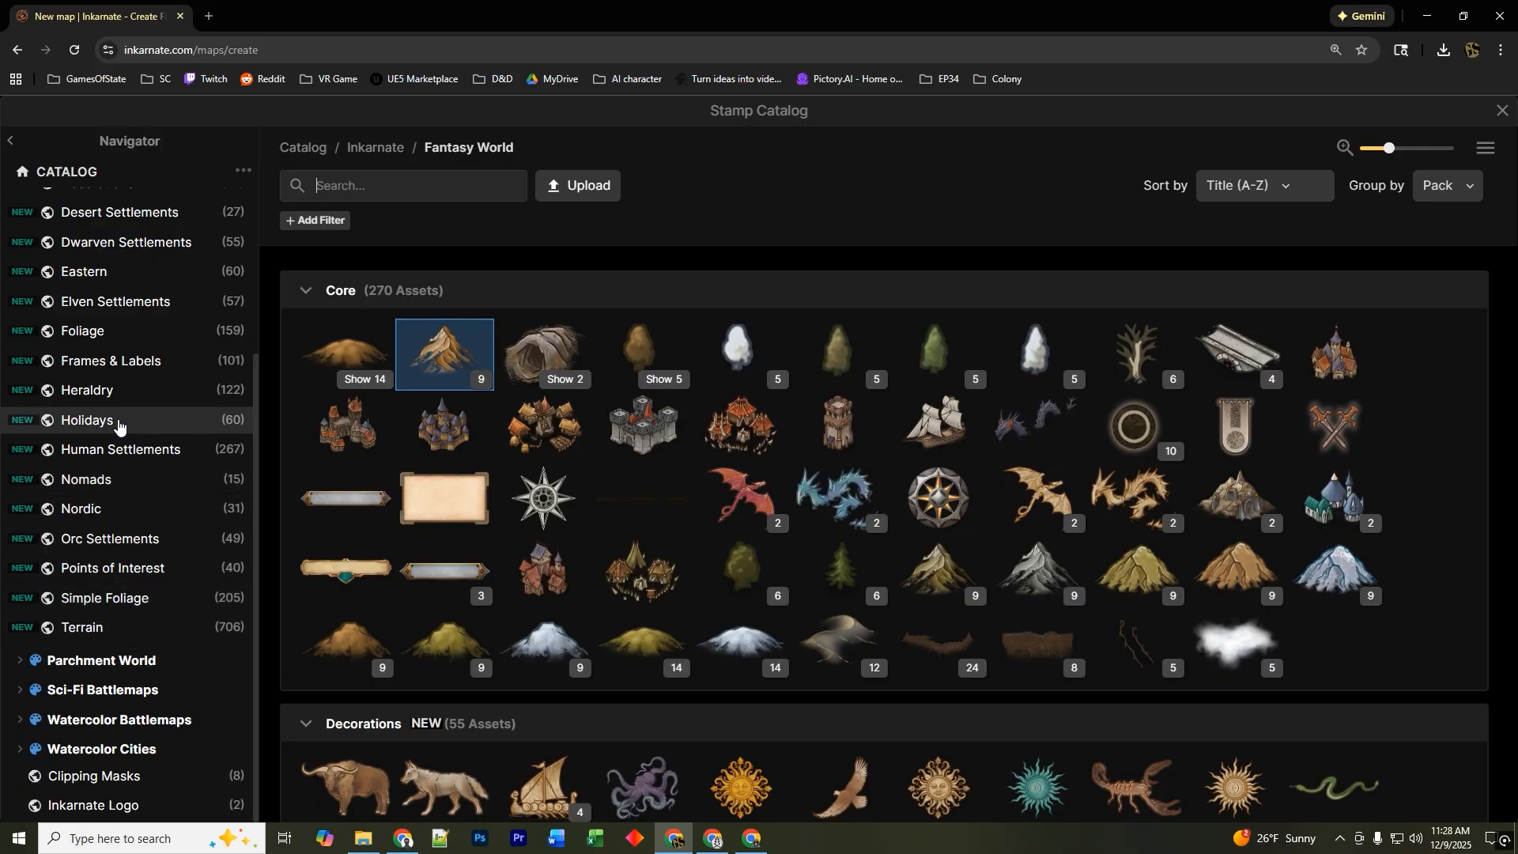
scroll(121, 395, "up", 2)
left_click(79, 316)
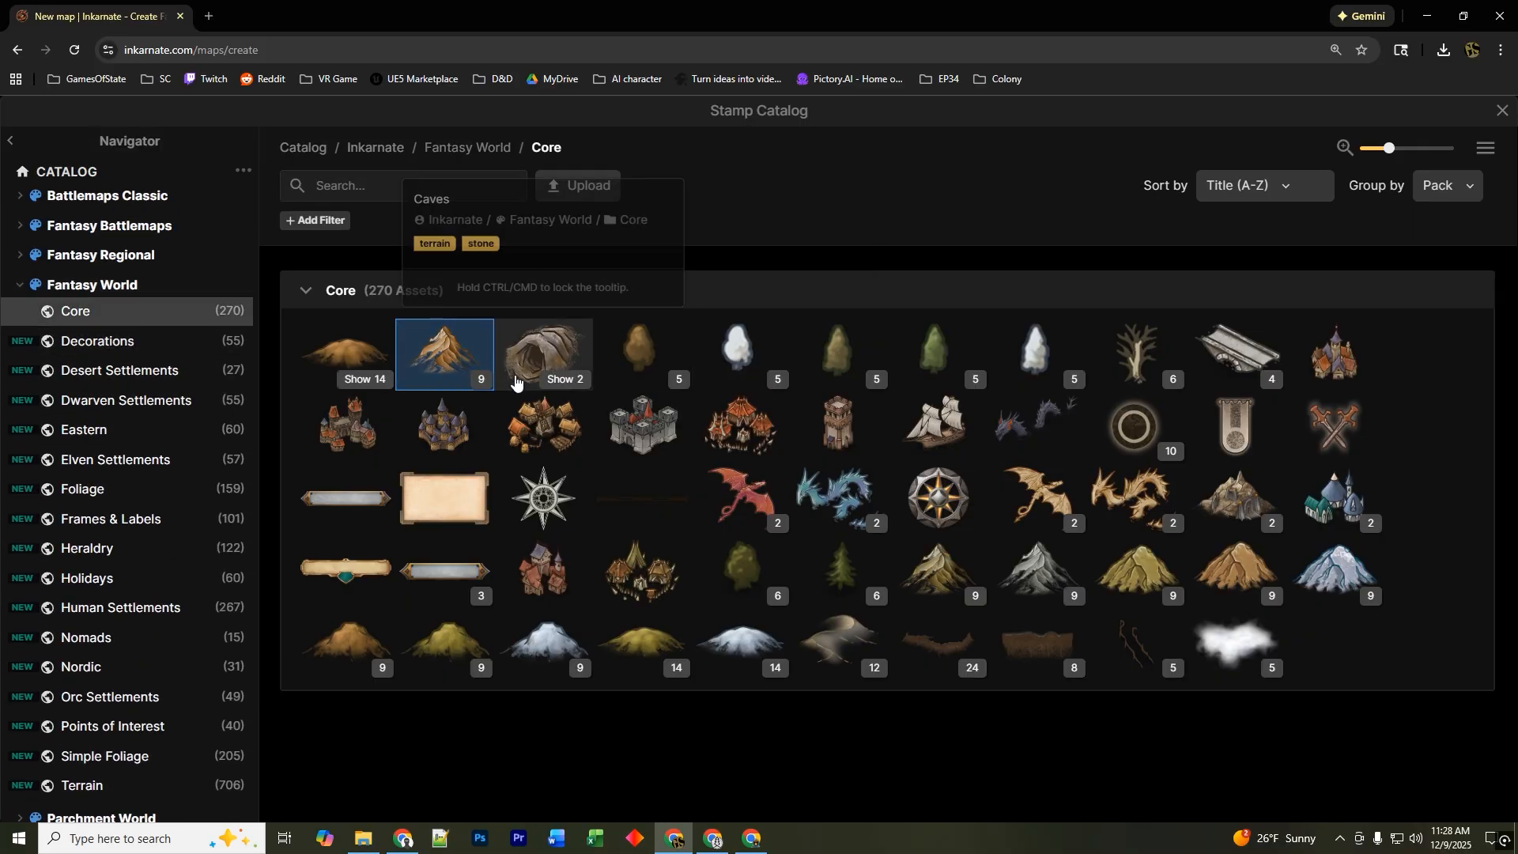
left_click(158, 354)
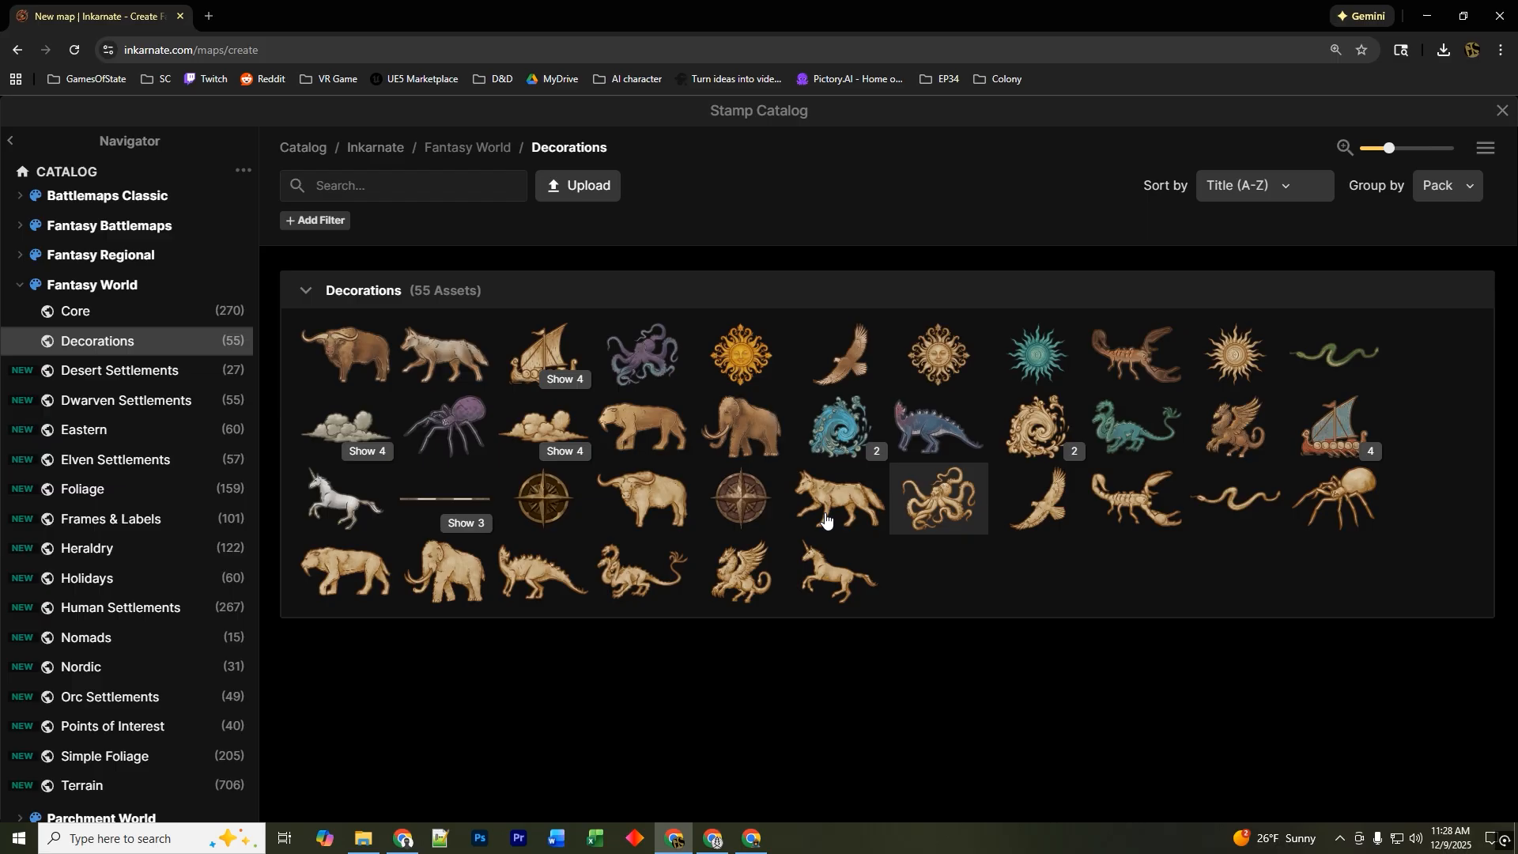
left_click(134, 380)
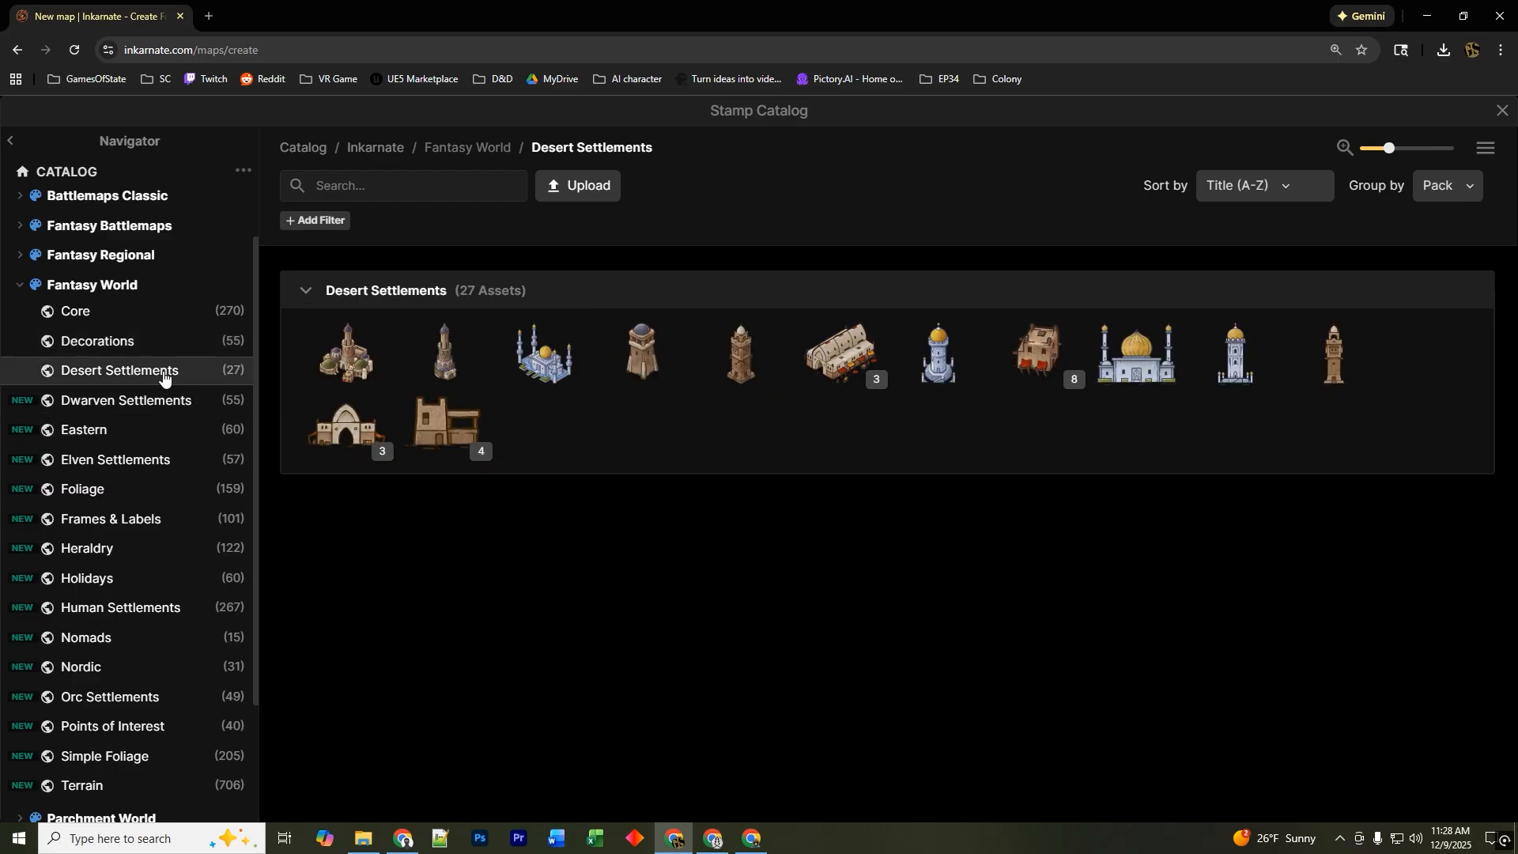
left_click(145, 407)
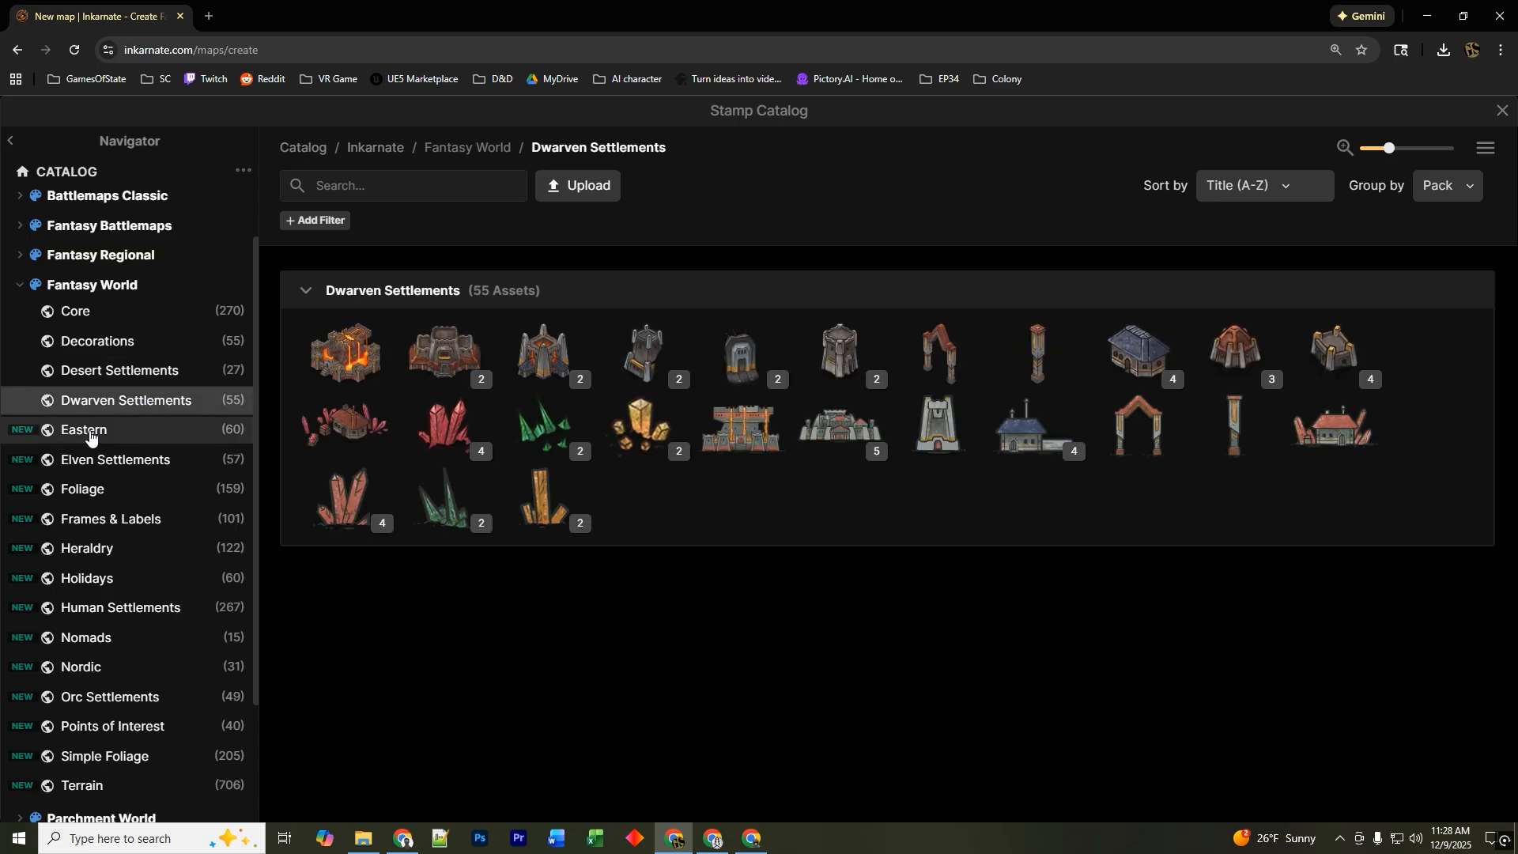
left_click(90, 436)
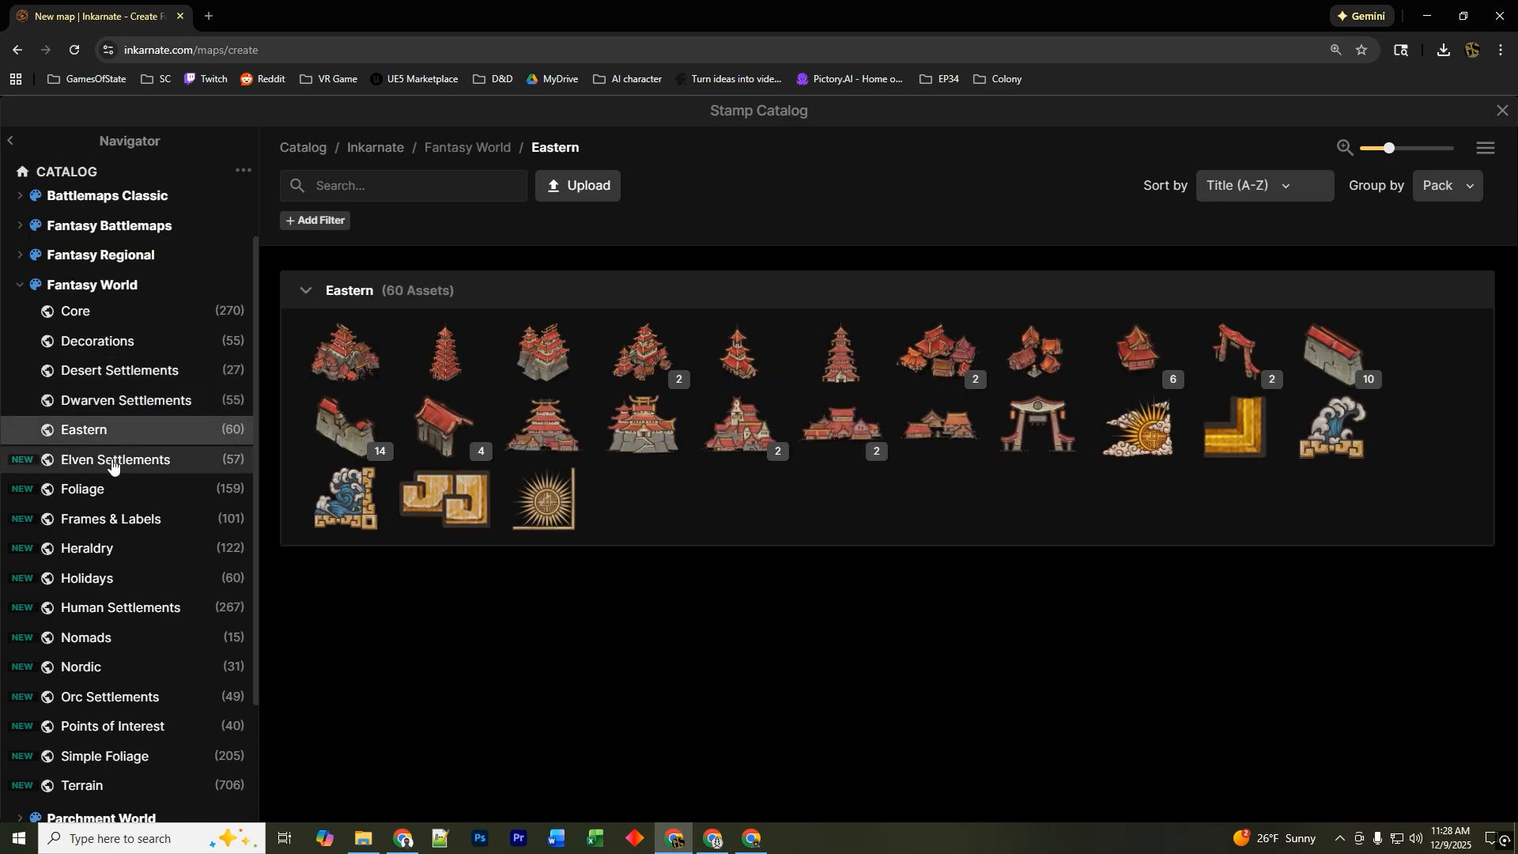
left_click(113, 465)
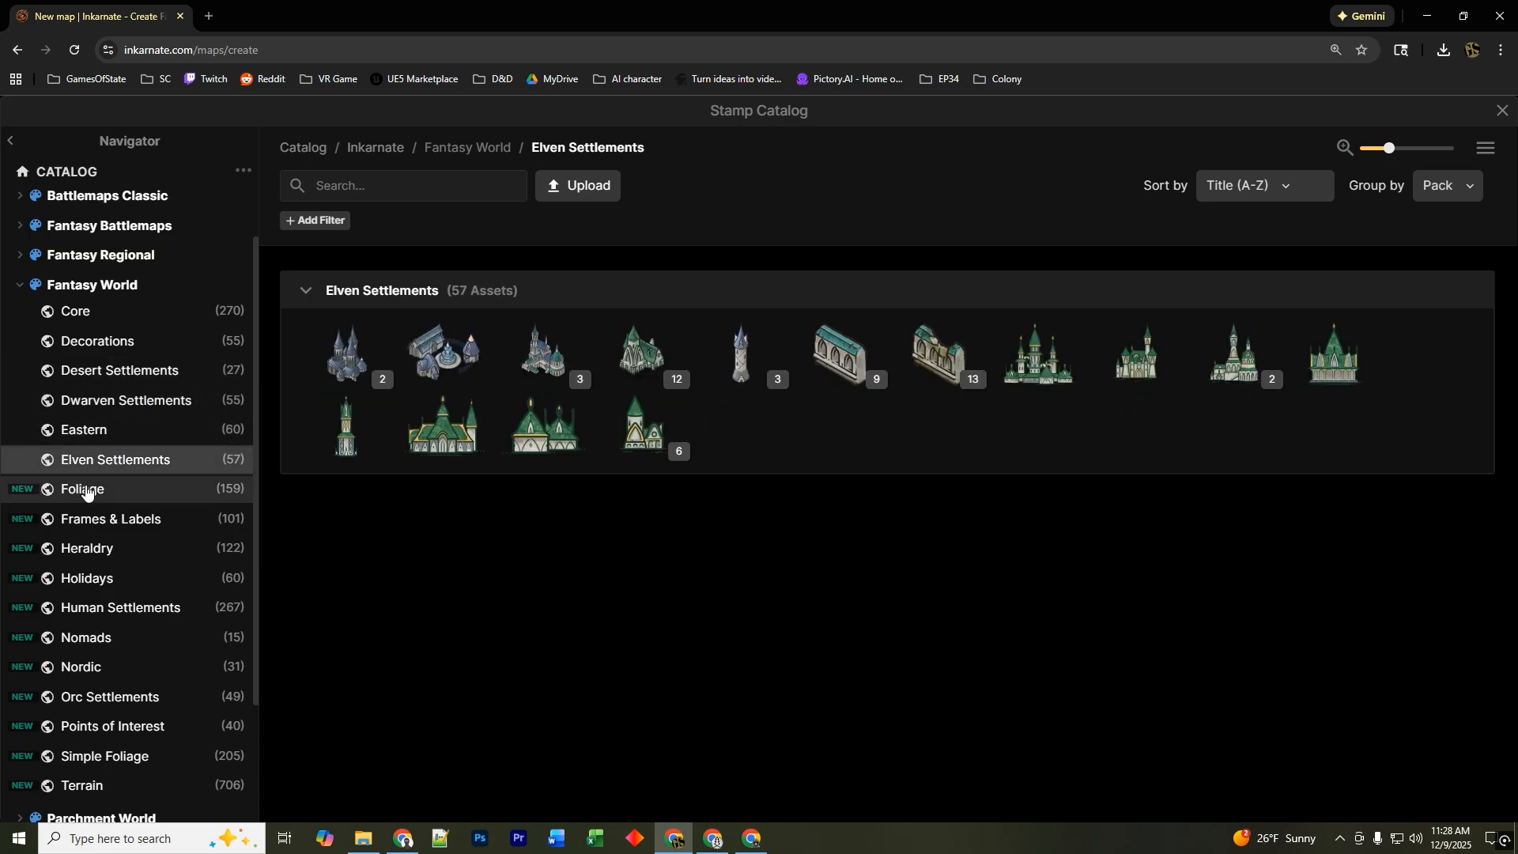
left_click(87, 491)
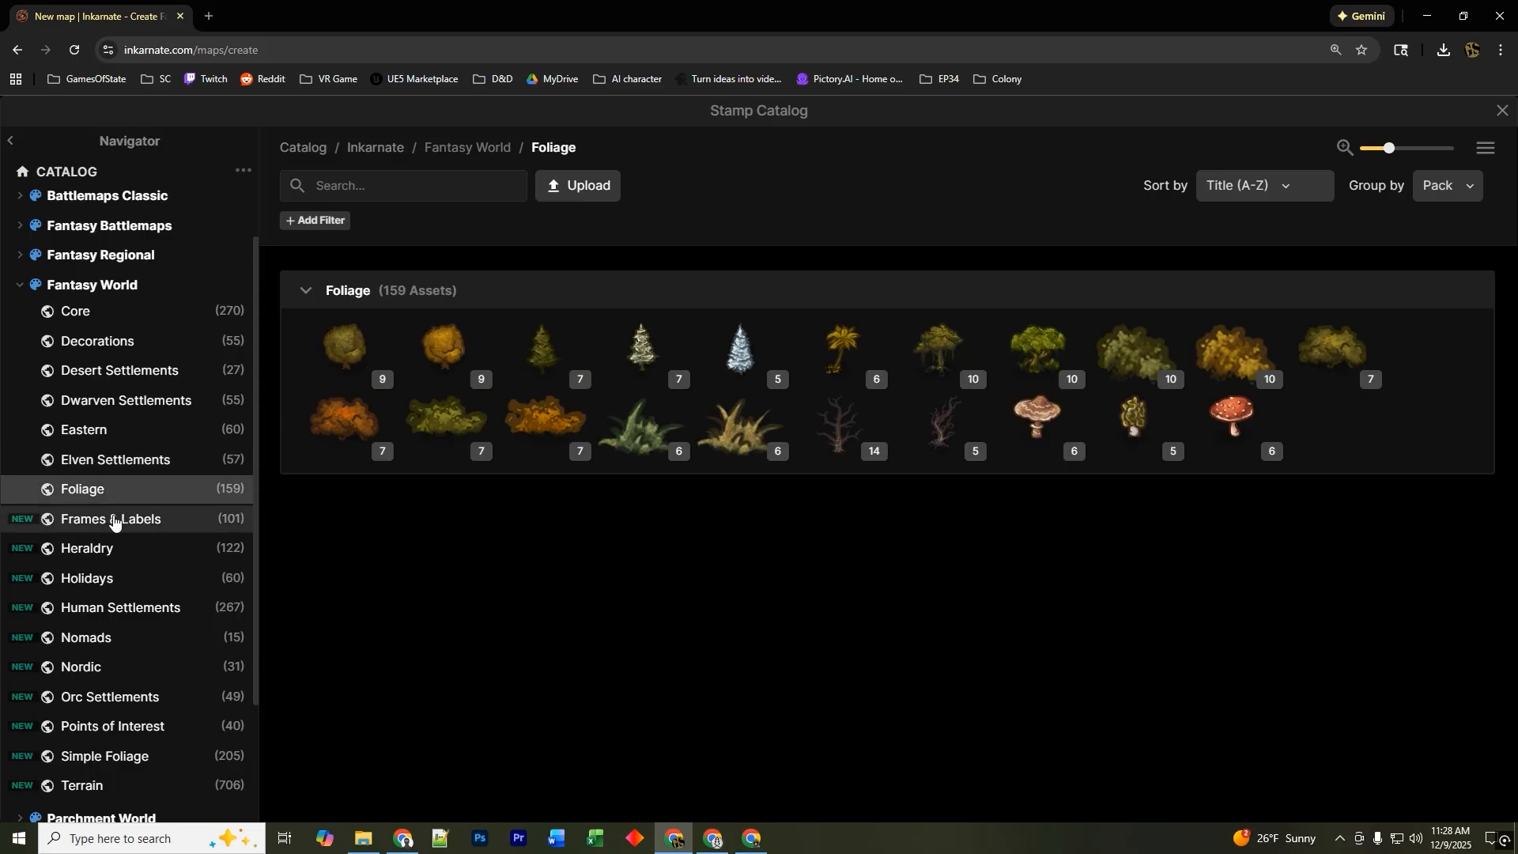
left_click(113, 522)
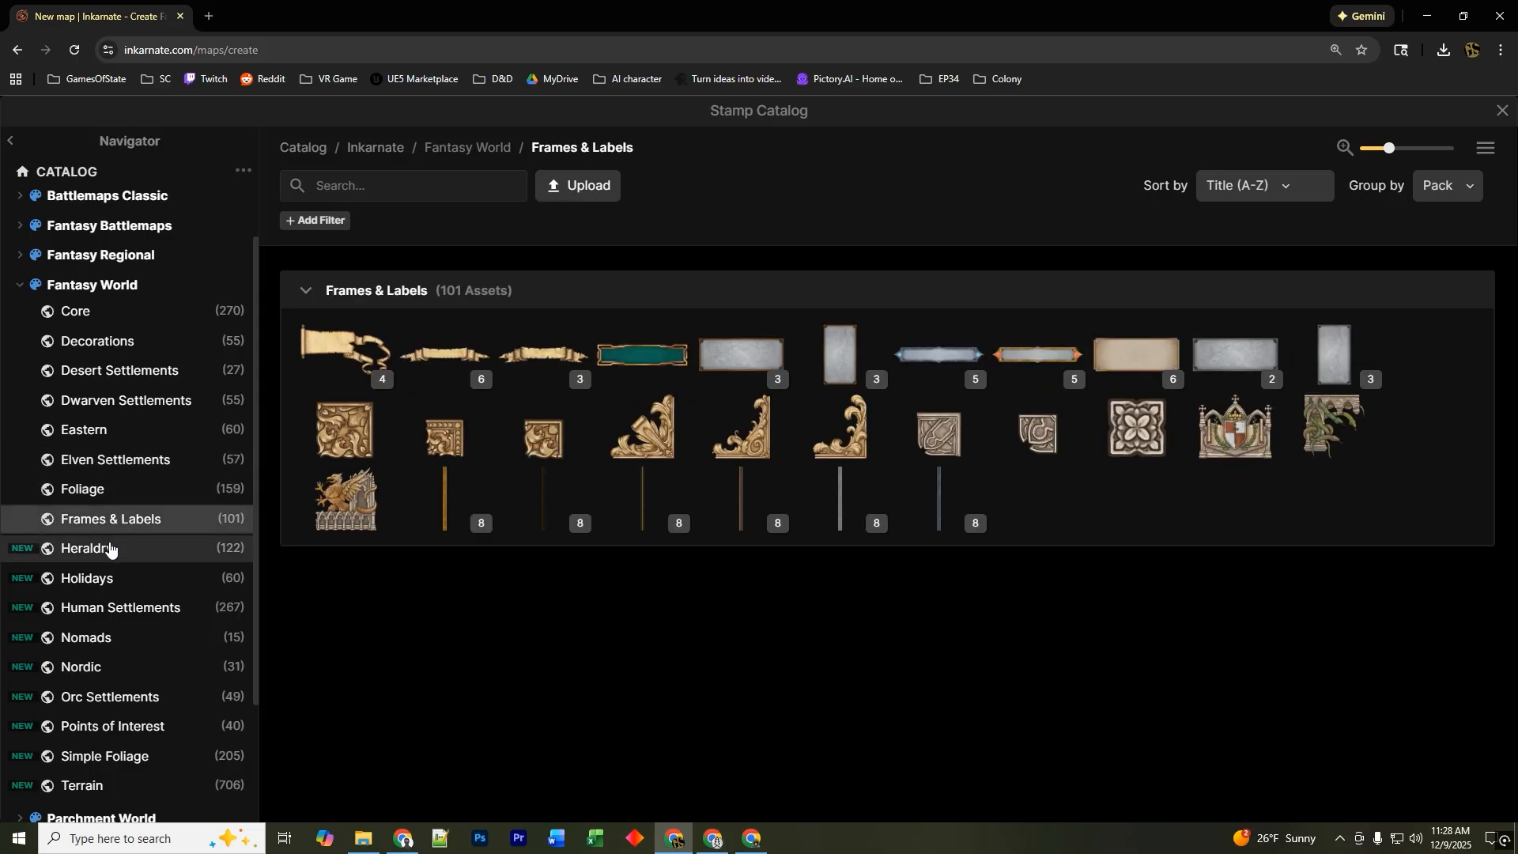
left_click(109, 551)
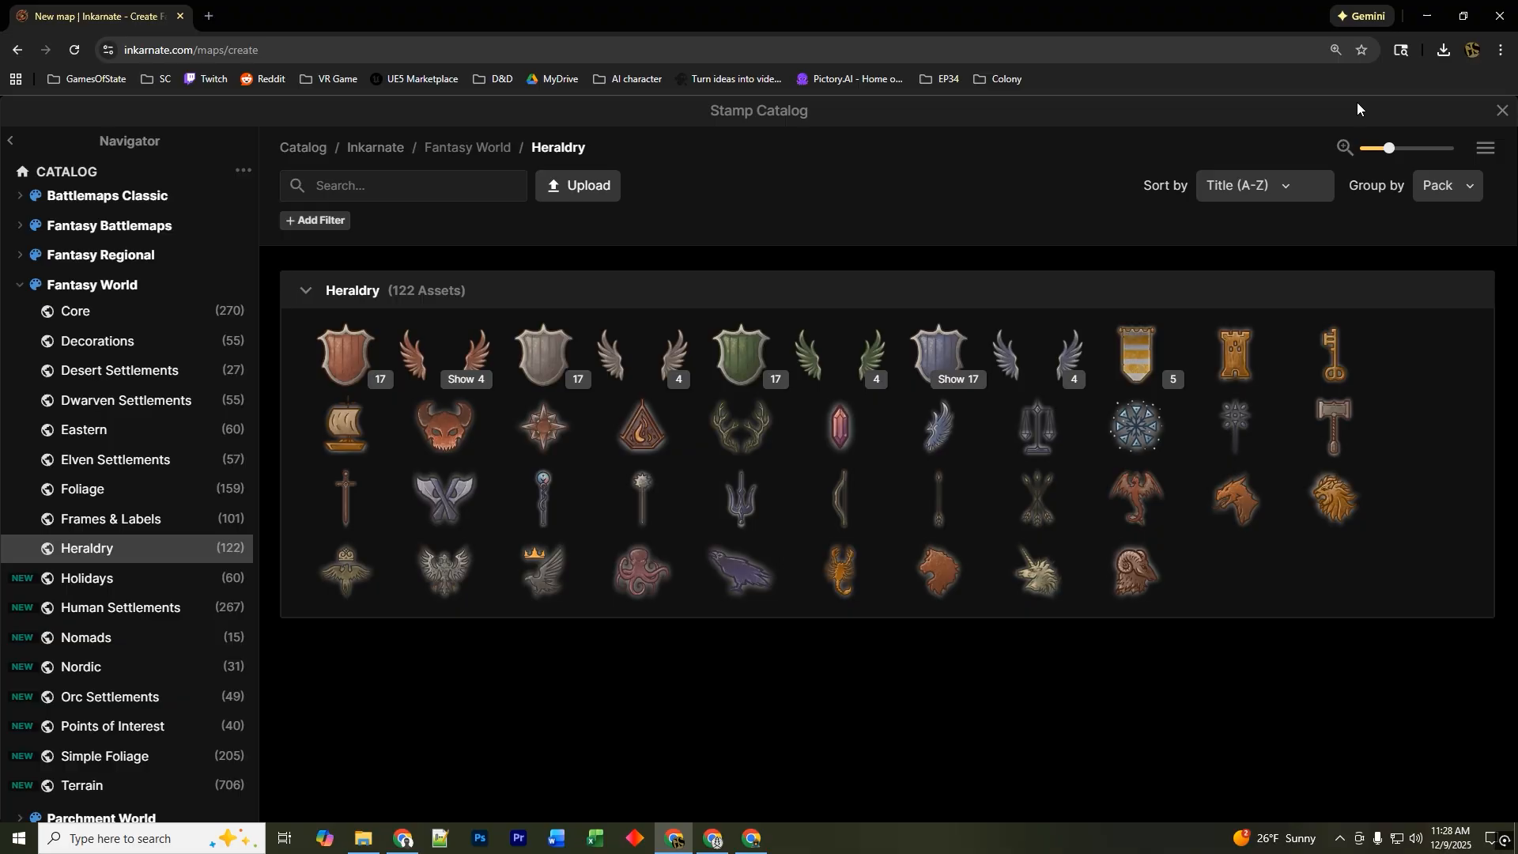
left_click(1503, 110)
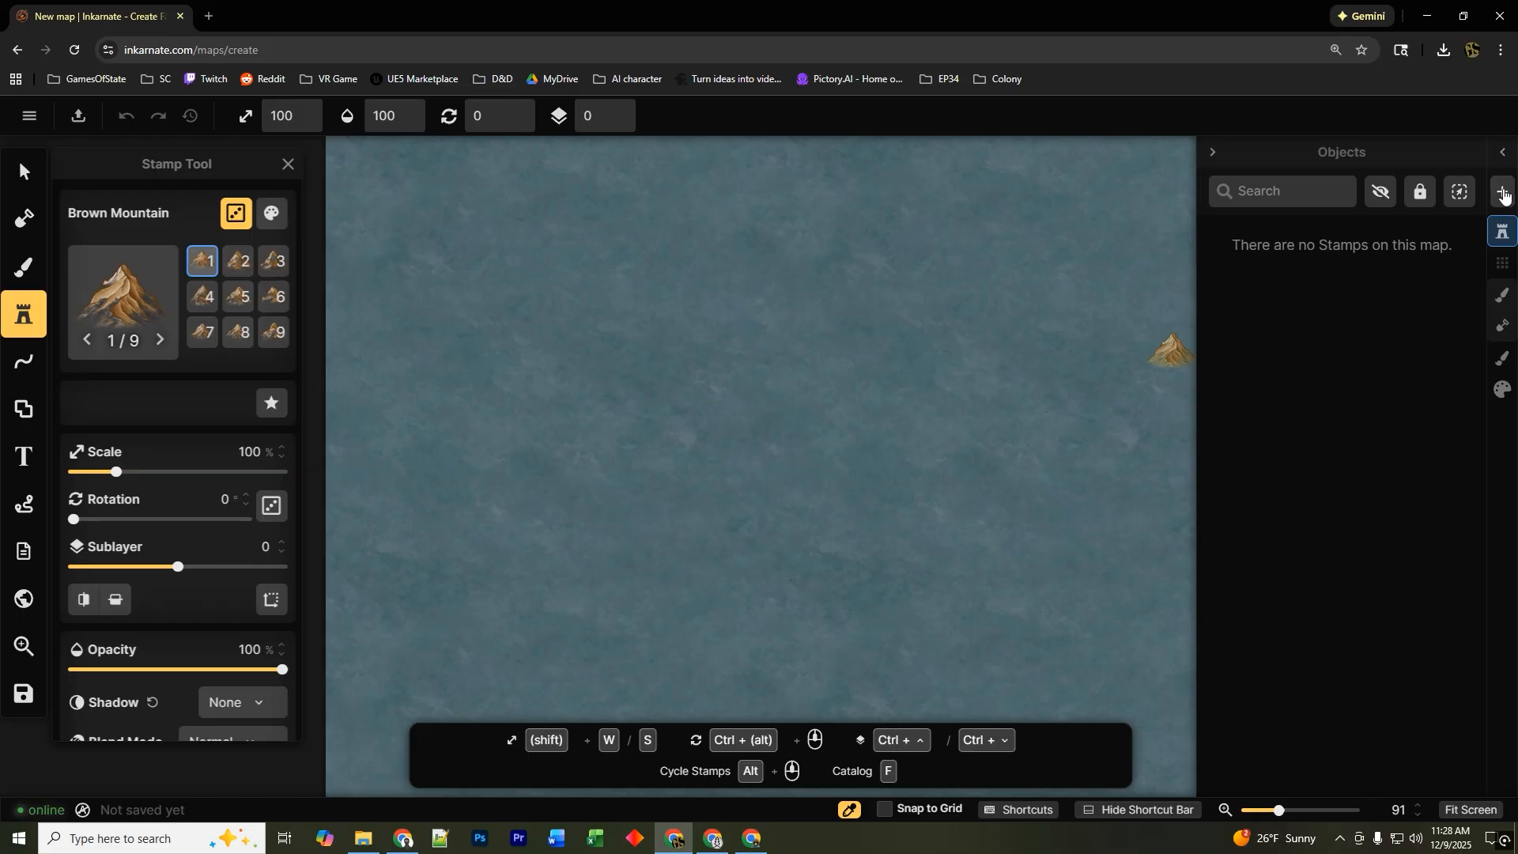
Try placing a Brown Mountain stamp near the upper left of the map, then return to your maps list.
left_click(1215, 154)
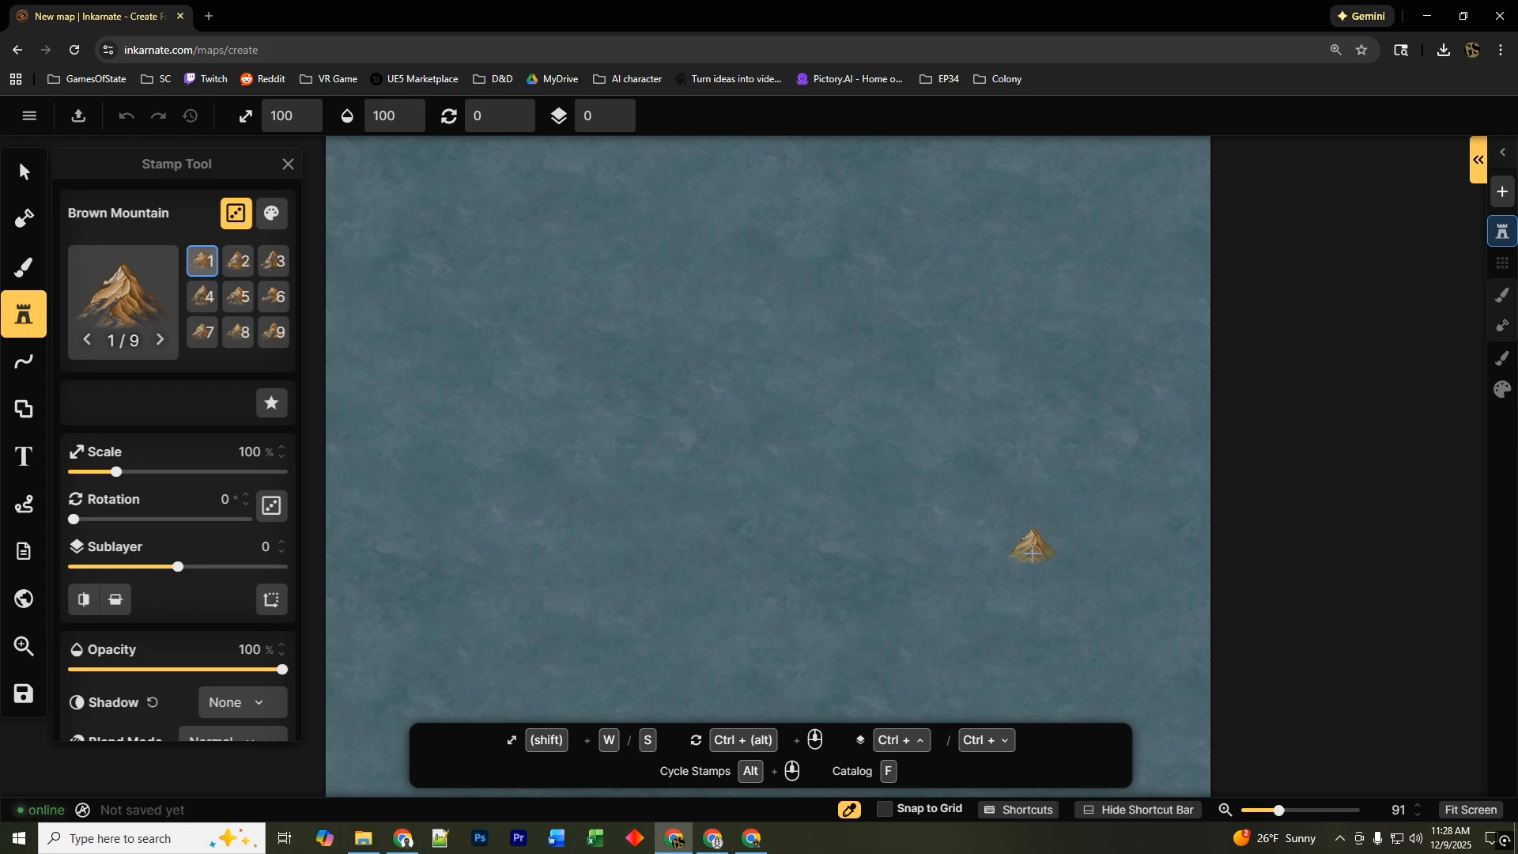
left_click(609, 379)
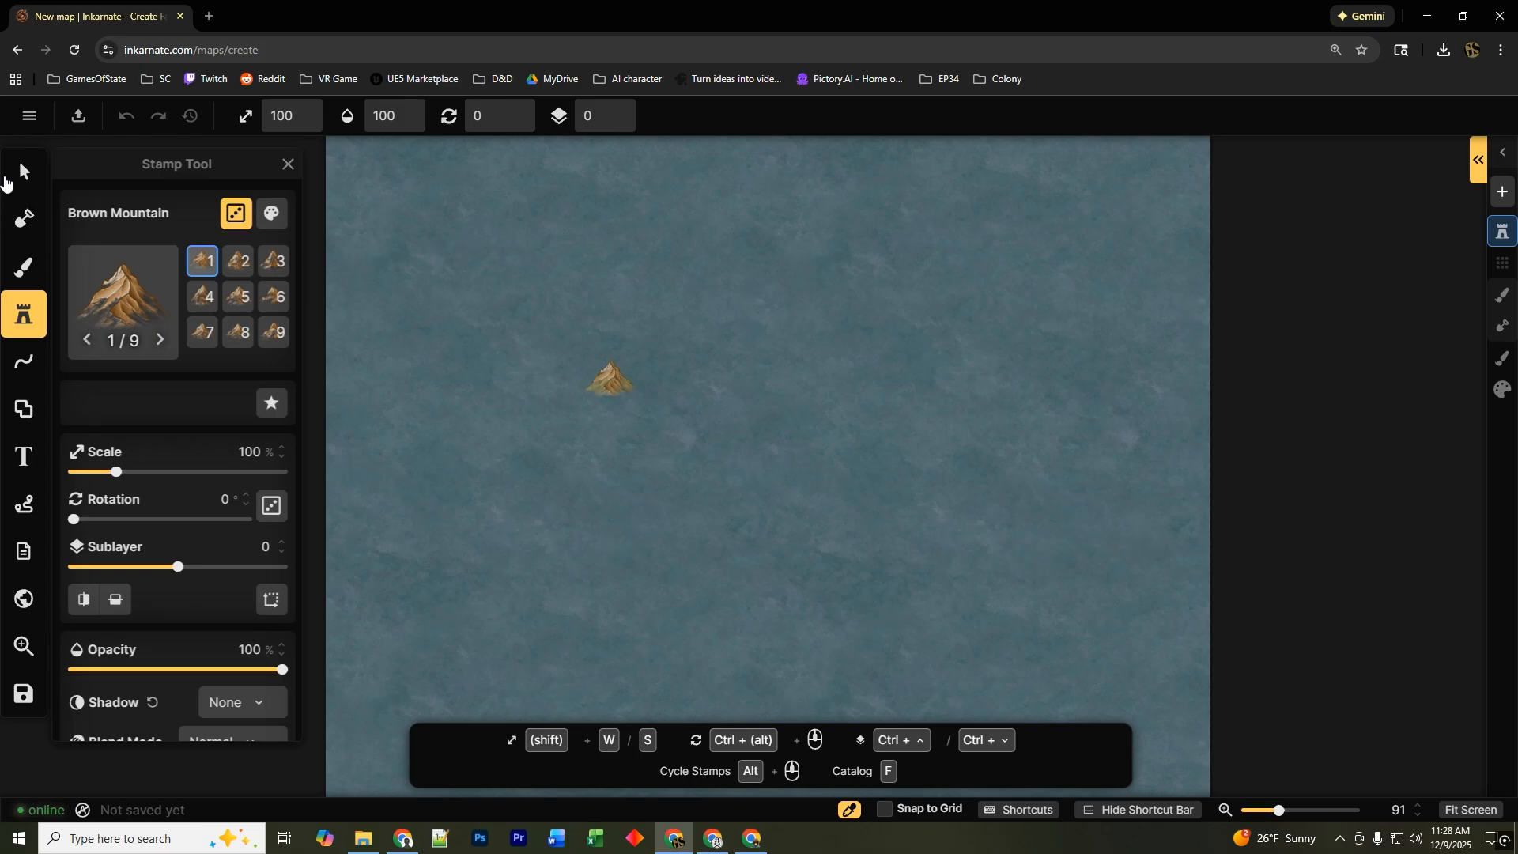
left_click(31, 118)
left_click(159, 714)
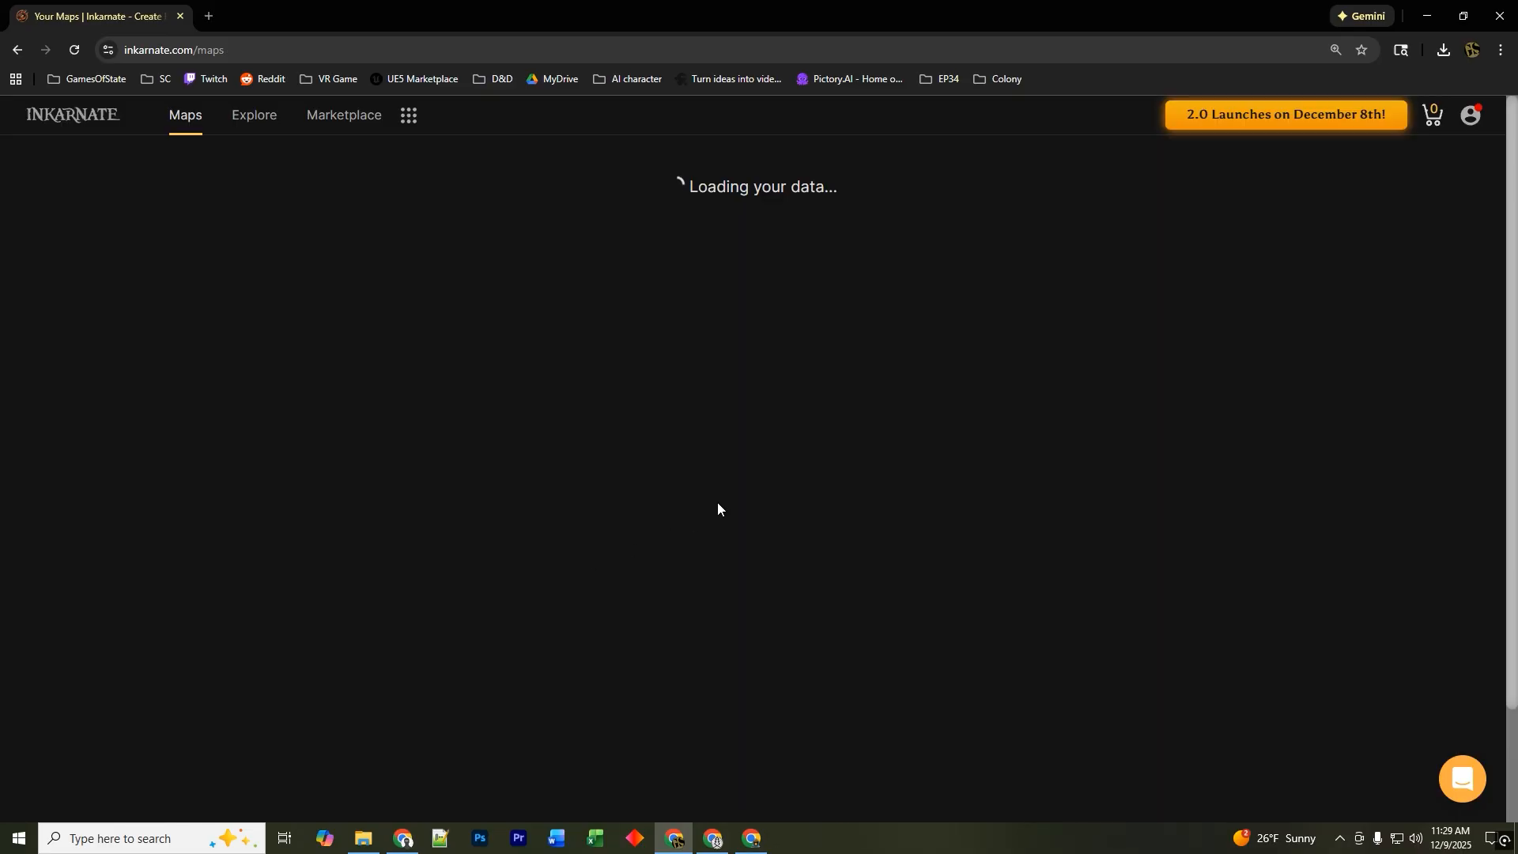